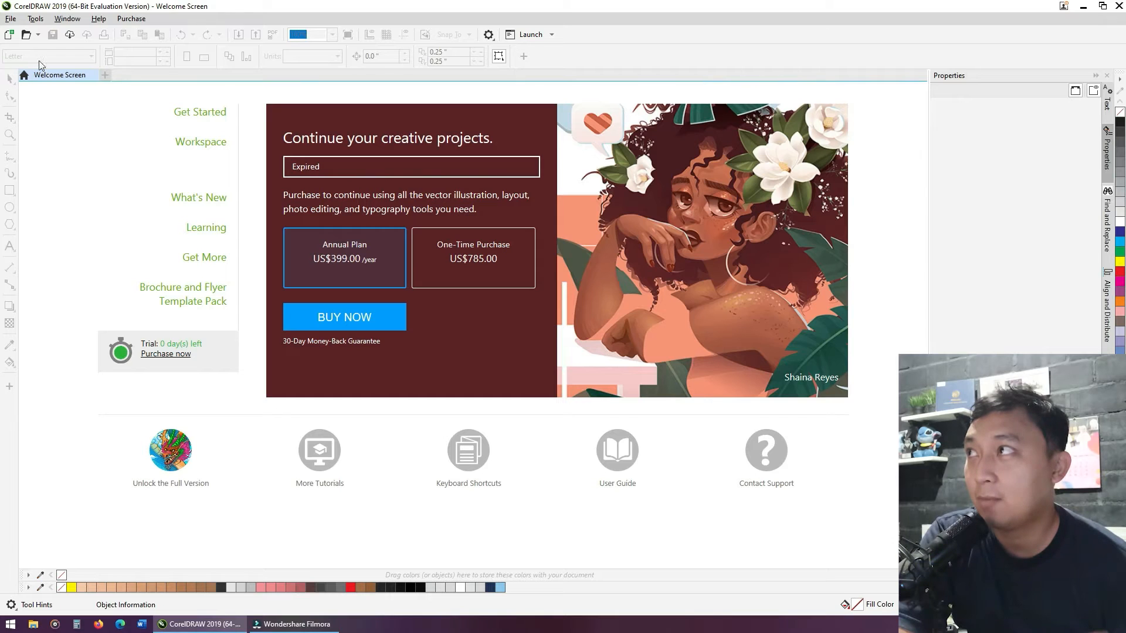
- Create a new A4 document with its dimensions in centimetres
left_click(221, 117)
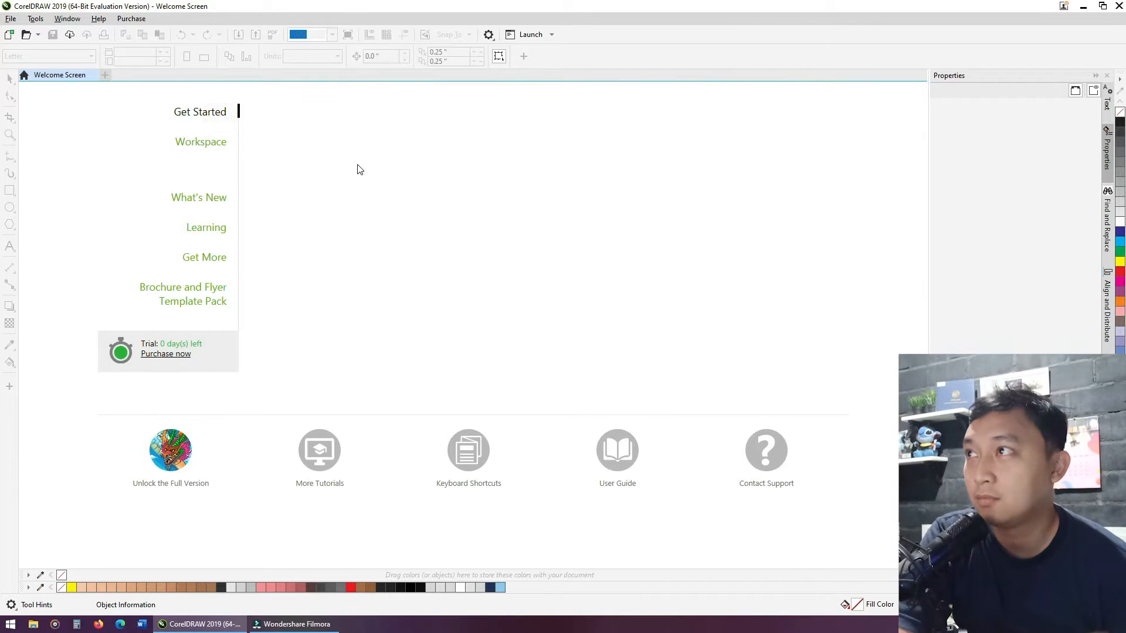
left_click(329, 155)
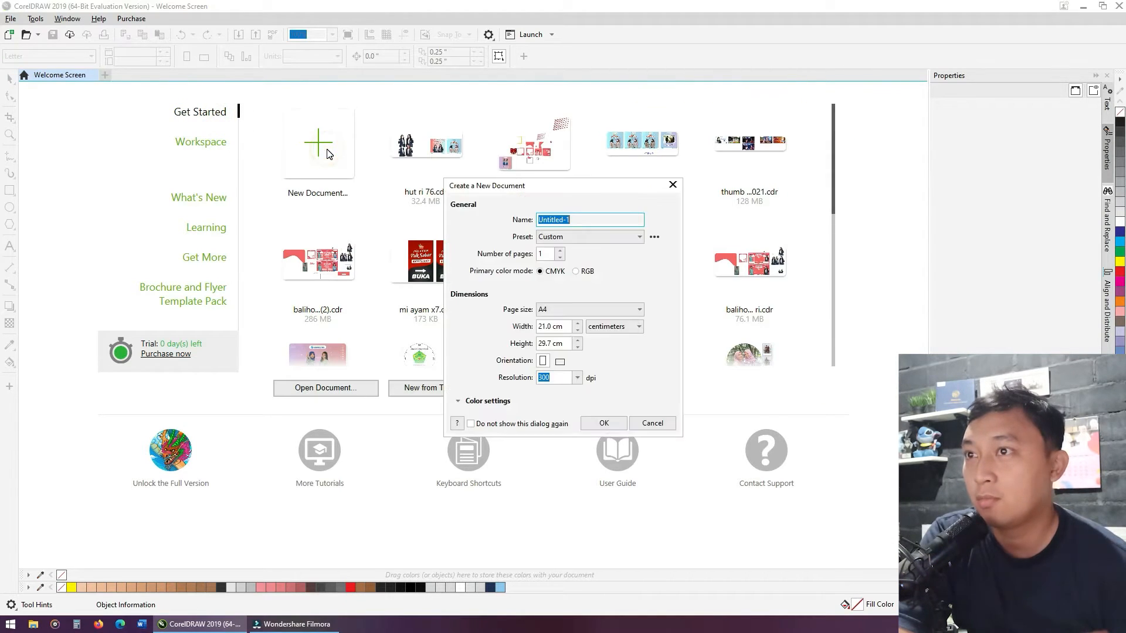
left_click(630, 310)
left_click(607, 333)
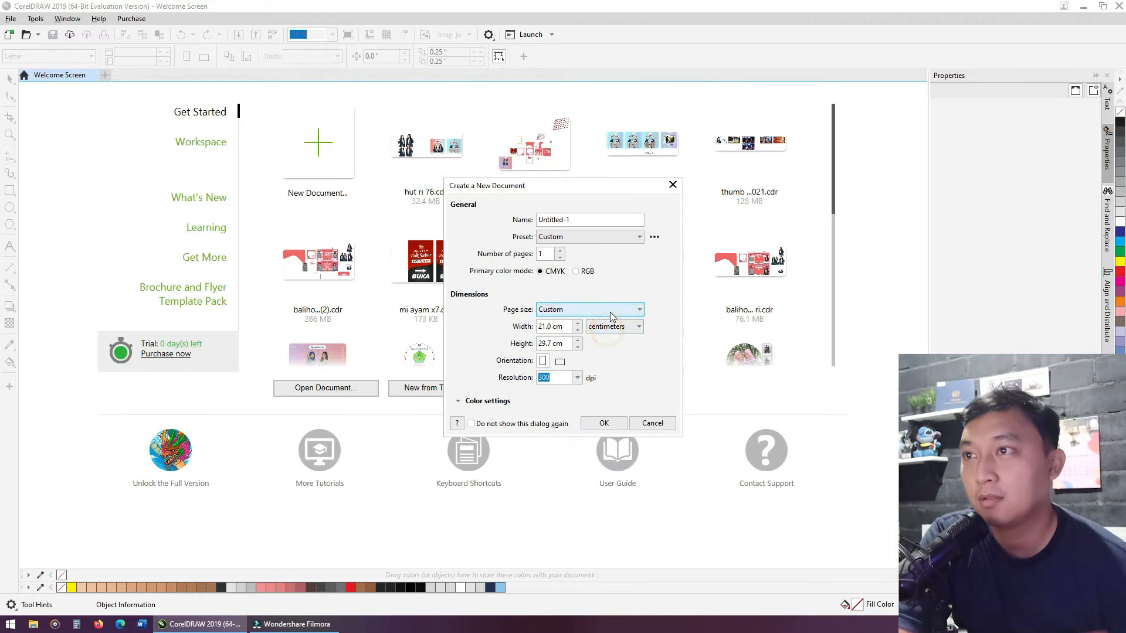
left_click(610, 310)
left_click(601, 326)
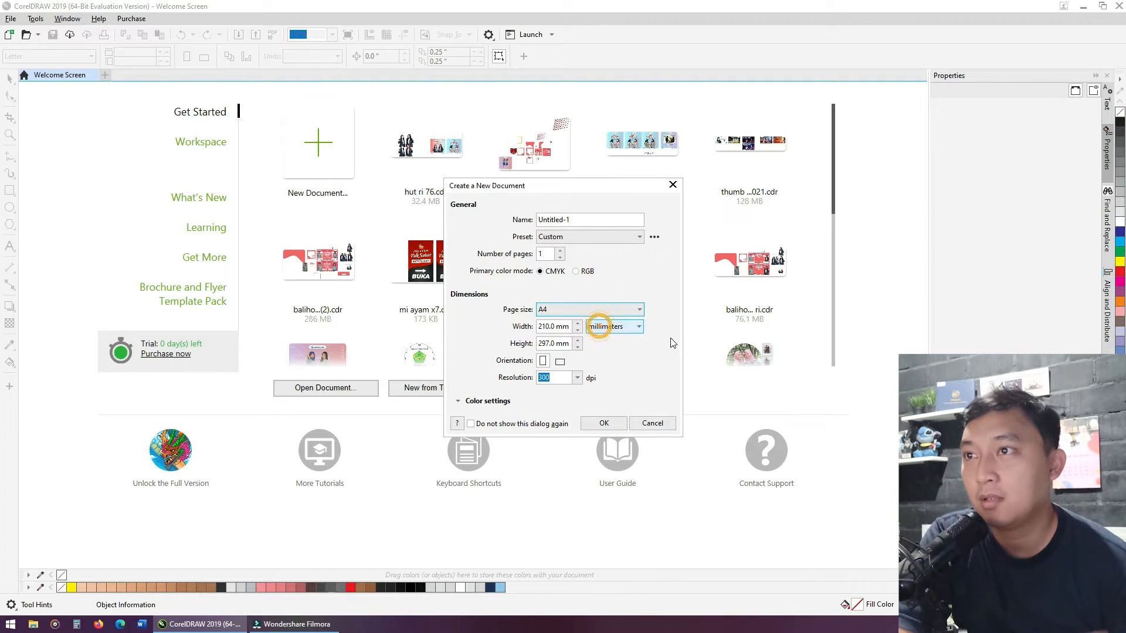
left_click(621, 329)
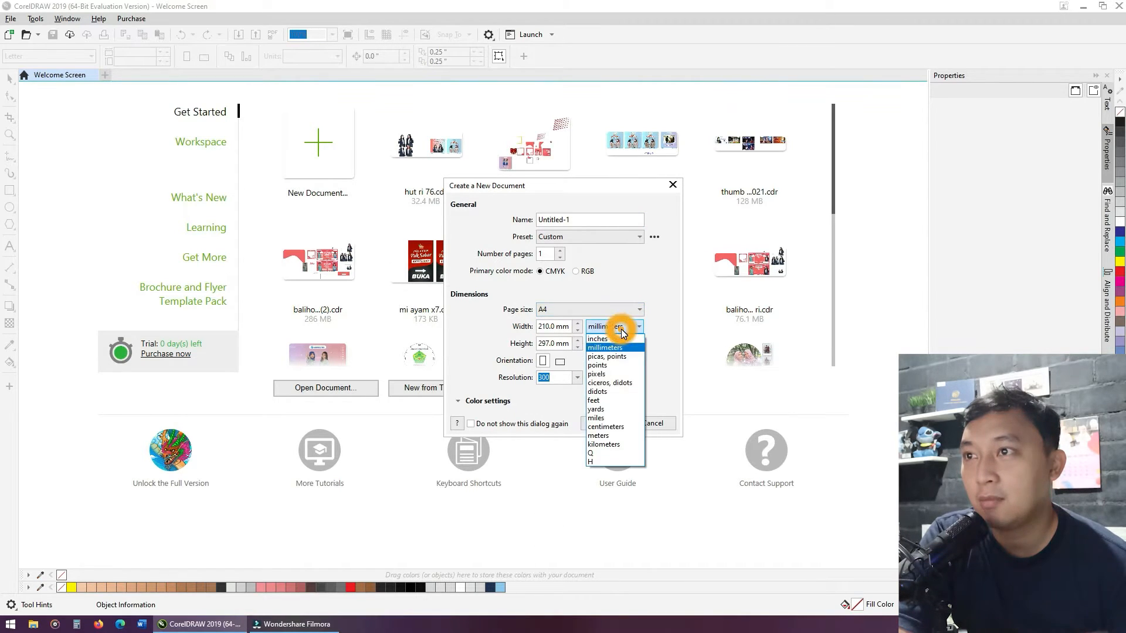
left_click(620, 428)
left_click(613, 424)
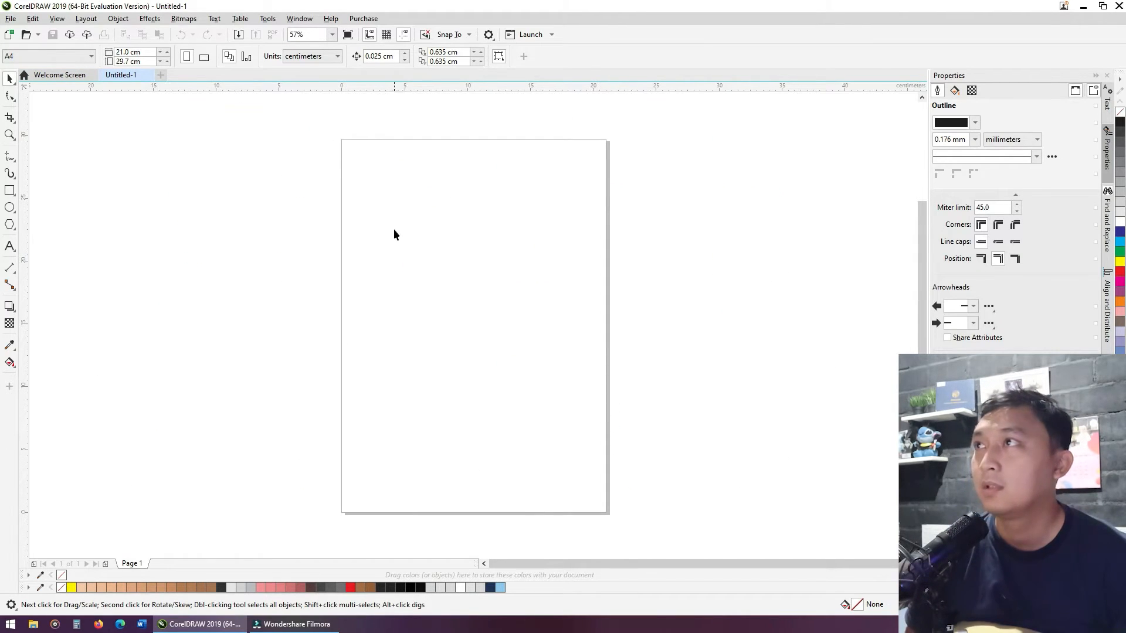
- Switch the A4 page to landscape orientation
left_click(300, 186)
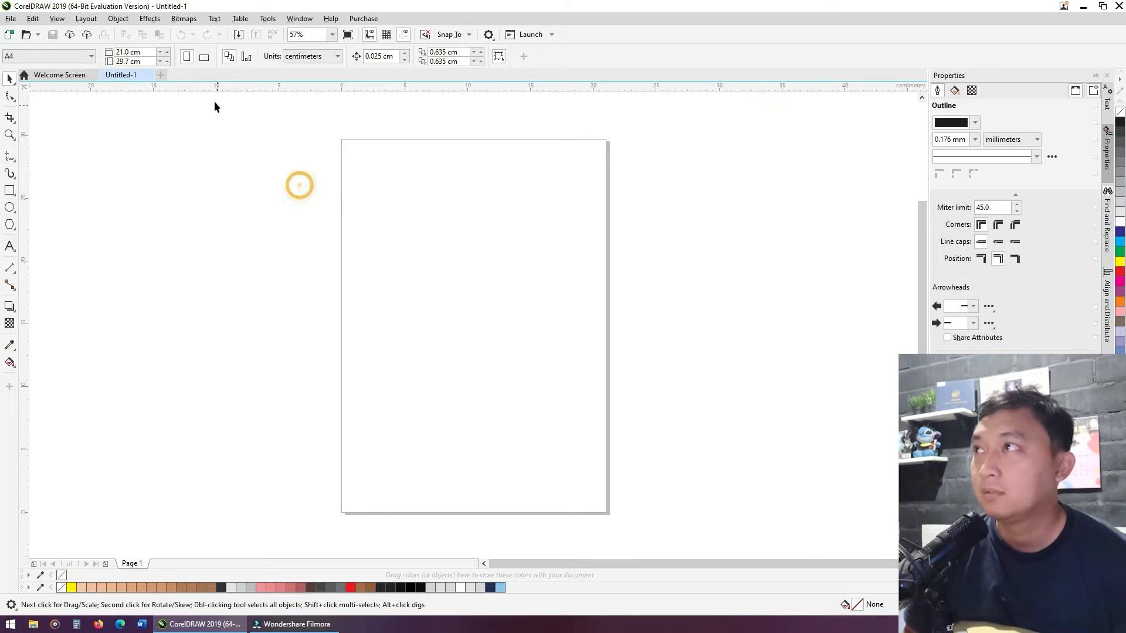
left_click(204, 57)
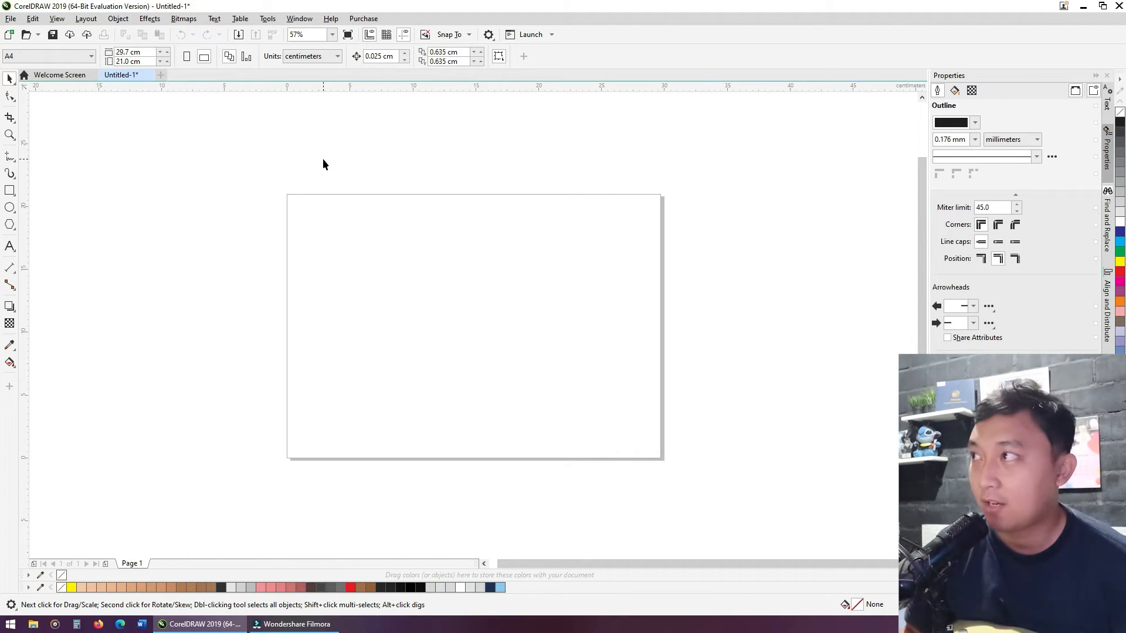
scroll(317, 195, "up", 2)
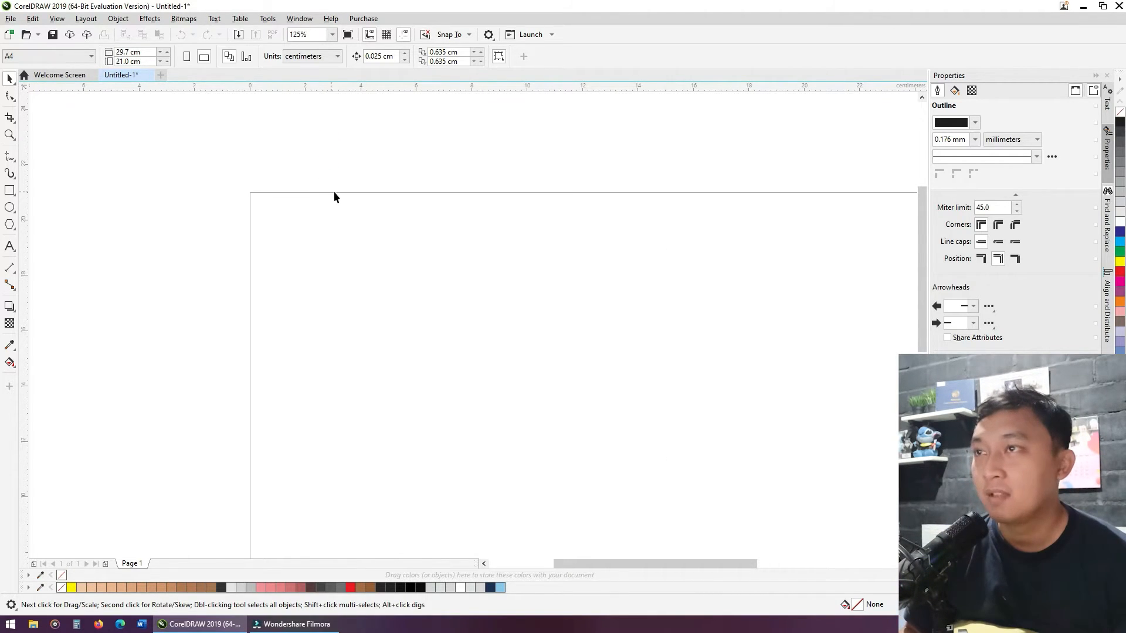
scroll(445, 225, "down", 2)
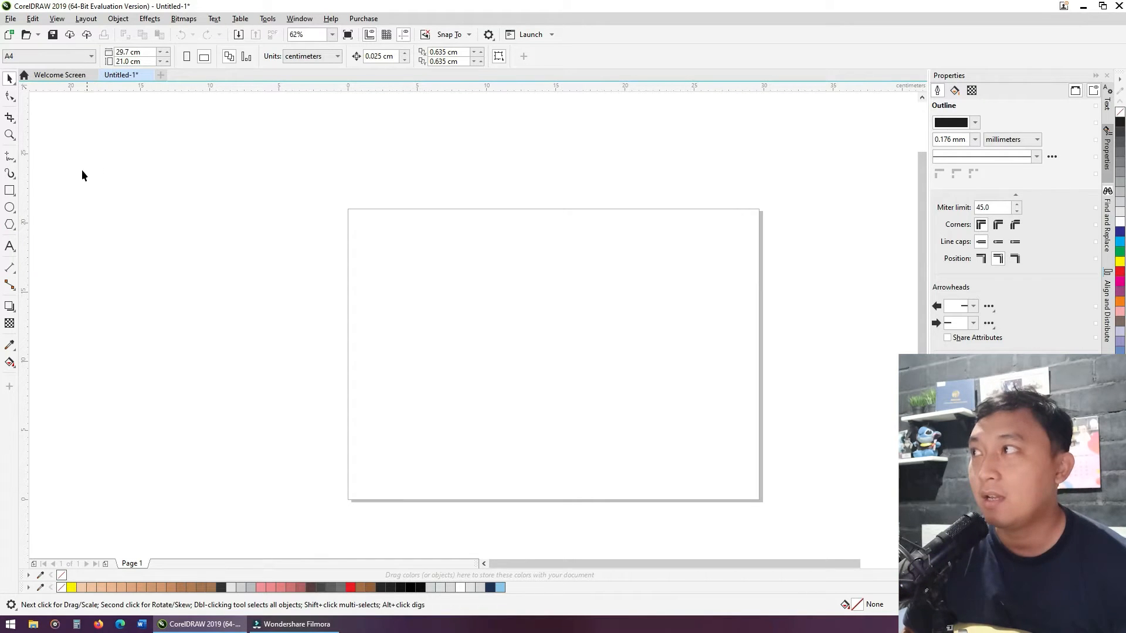
- Draw a square about 7.28 cm per side on the page and a circle about 6.94 cm in diameter to its right
left_click(10, 191)
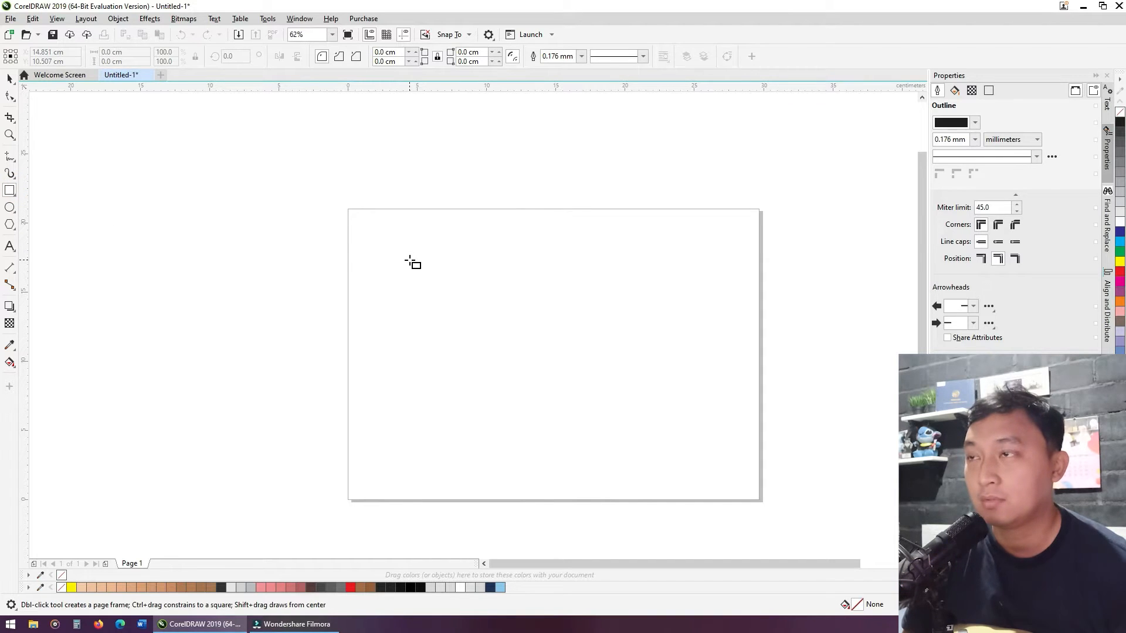
mouse_move(410, 259)
left_mouse_down()
mouse_move(601, 345)
mouse_move(533, 322)
mouse_move(496, 291)
mouse_move(482, 300)
mouse_move(499, 290)
mouse_move(491, 297)
mouse_move(508, 348)
mouse_move(482, 329)
mouse_move(503, 365)
mouse_move(473, 323)
mouse_move(484, 334)
mouse_move(433, 344)
mouse_move(531, 347)
mouse_move(485, 333)
mouse_move(499, 360)
left_mouse_up()
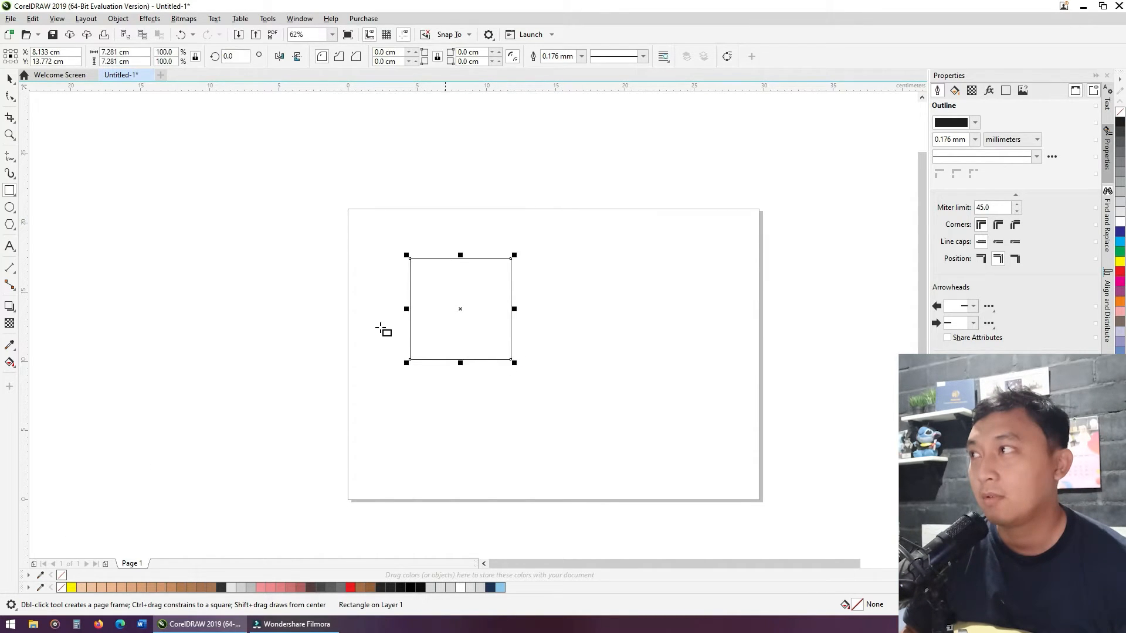
left_click(9, 209)
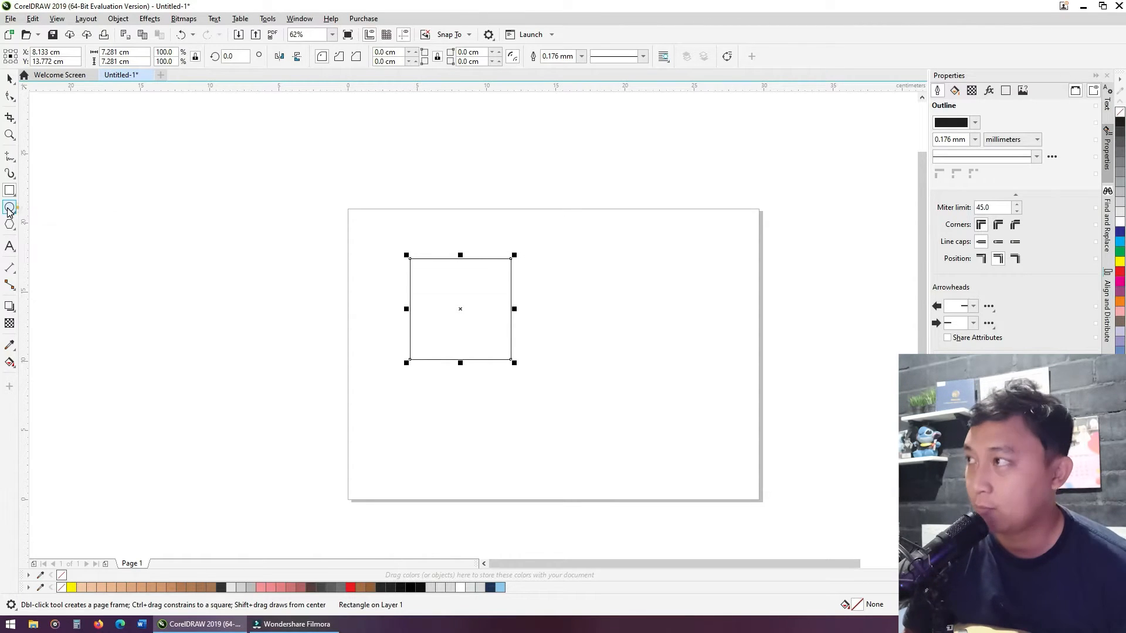
left_click(562, 282)
left_click_drag(562, 283, 651, 372)
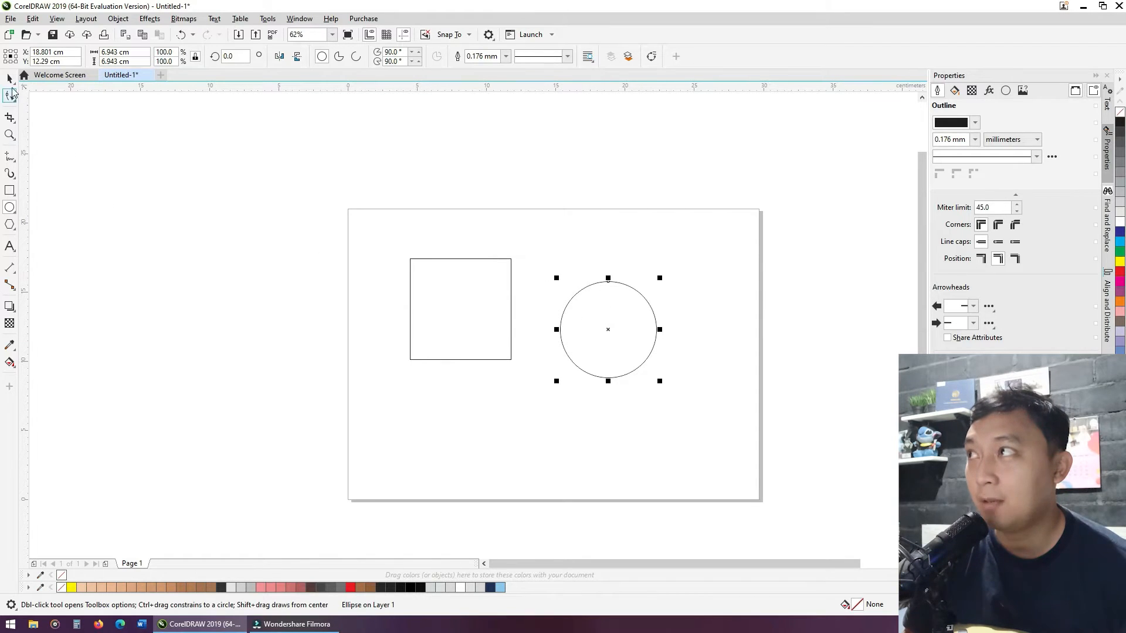
- Select the square and the circle in turn with the Pick tool to compare their properties, and clear the selection
left_click(10, 79)
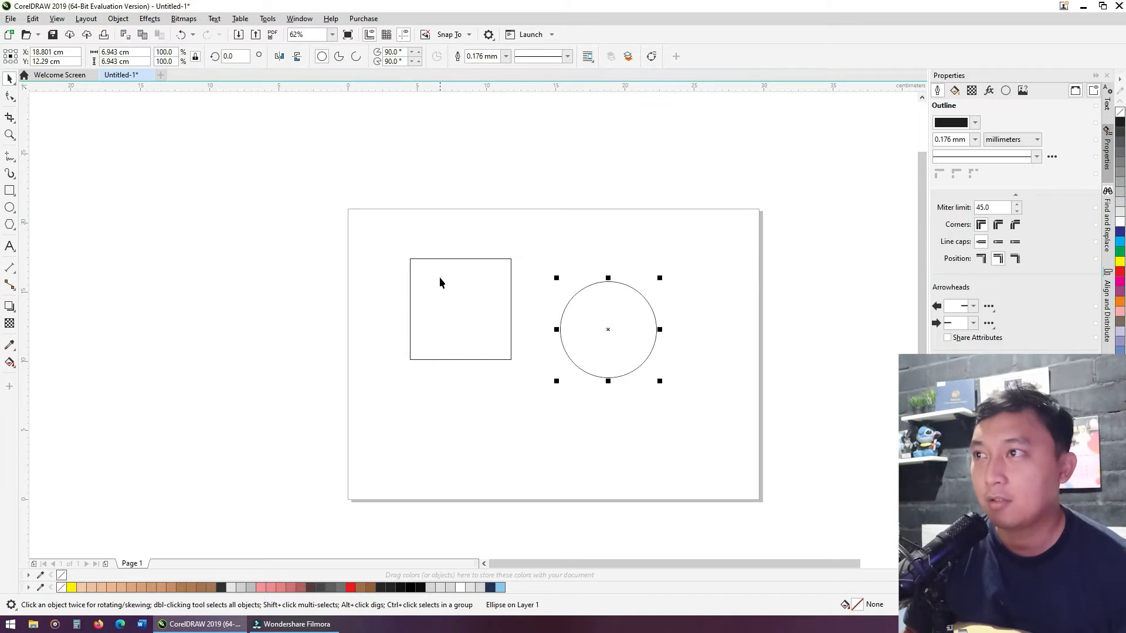
left_click(469, 288)
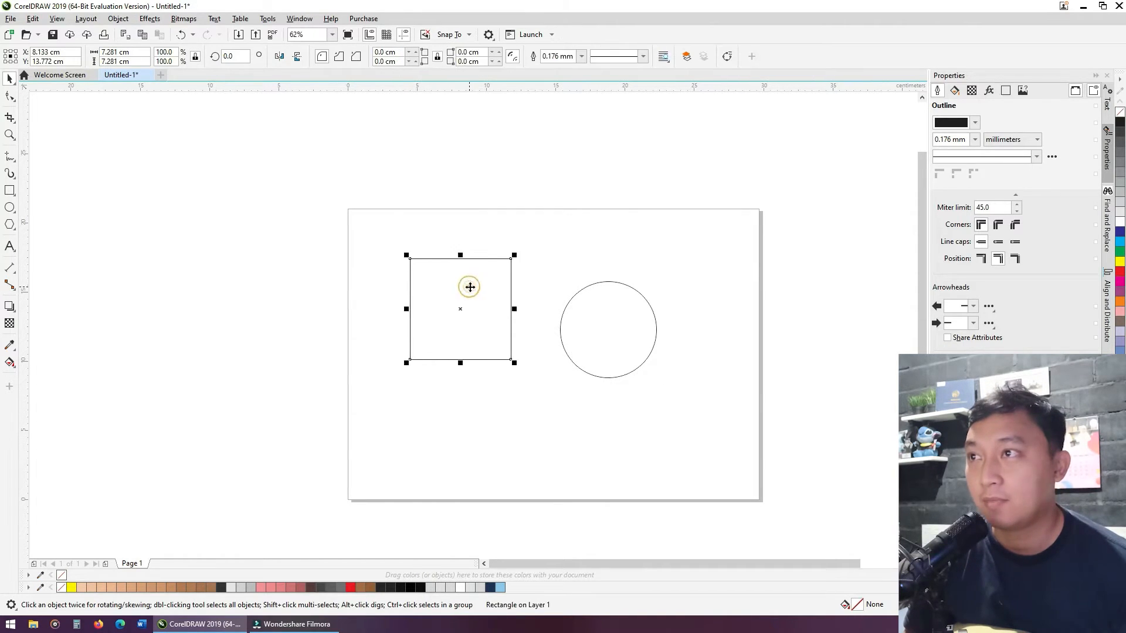
left_click(592, 317)
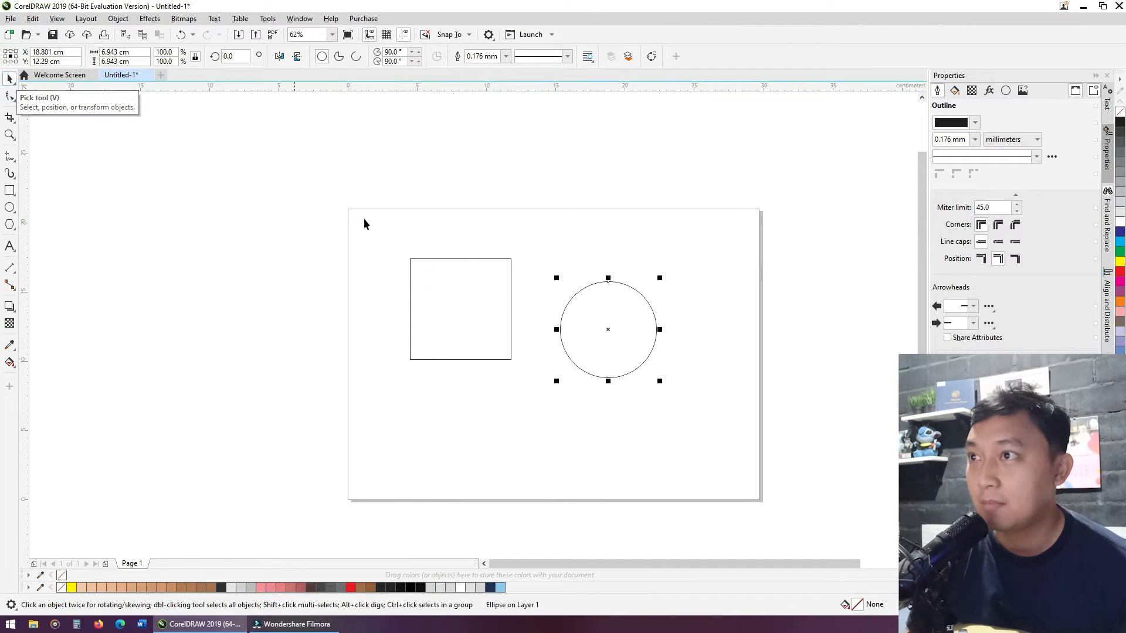
left_click(462, 269)
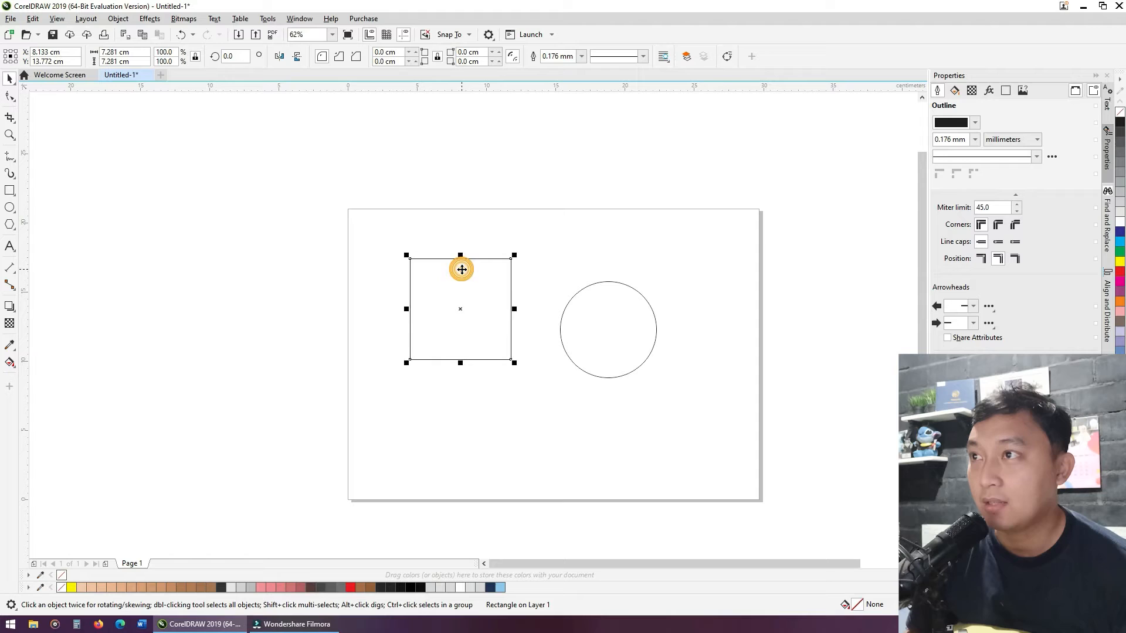
left_click(612, 311)
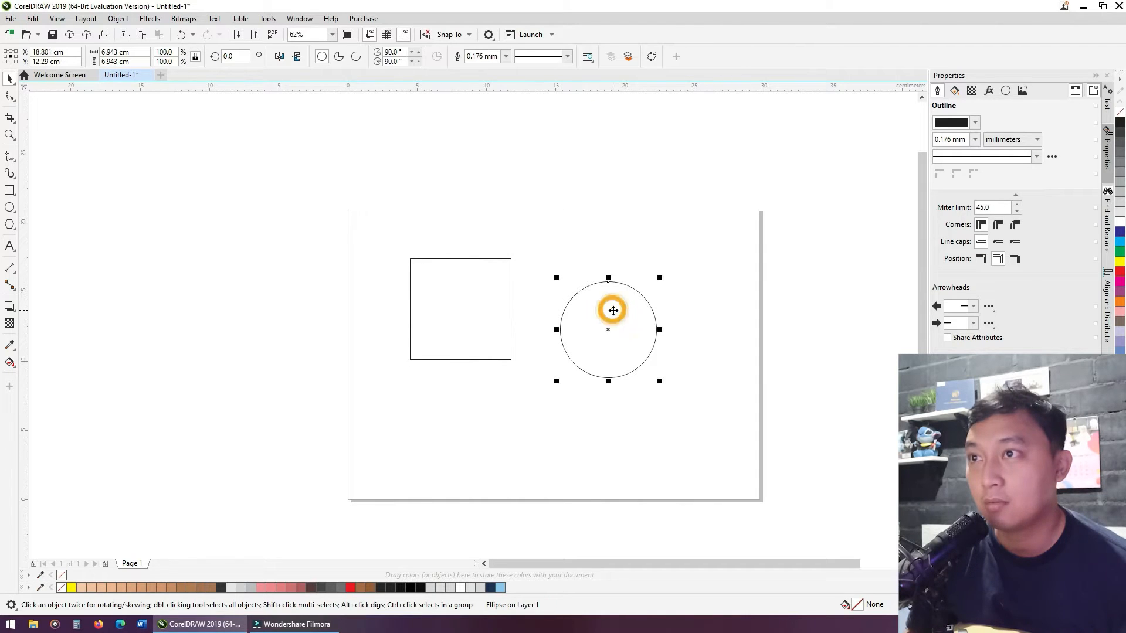
left_click(456, 238)
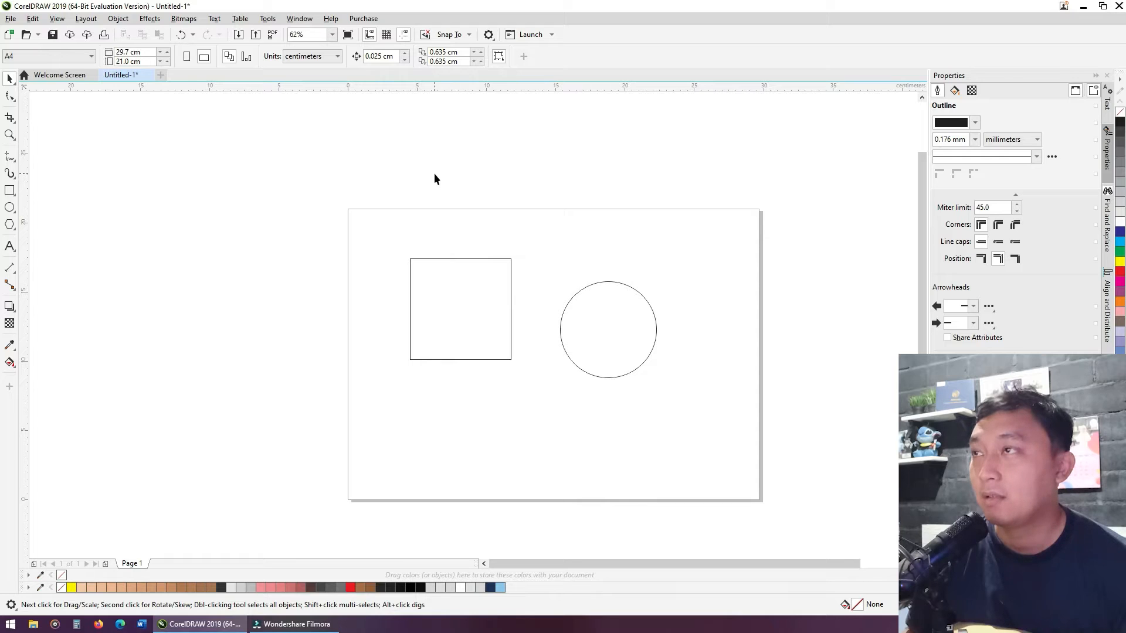
left_click(421, 194)
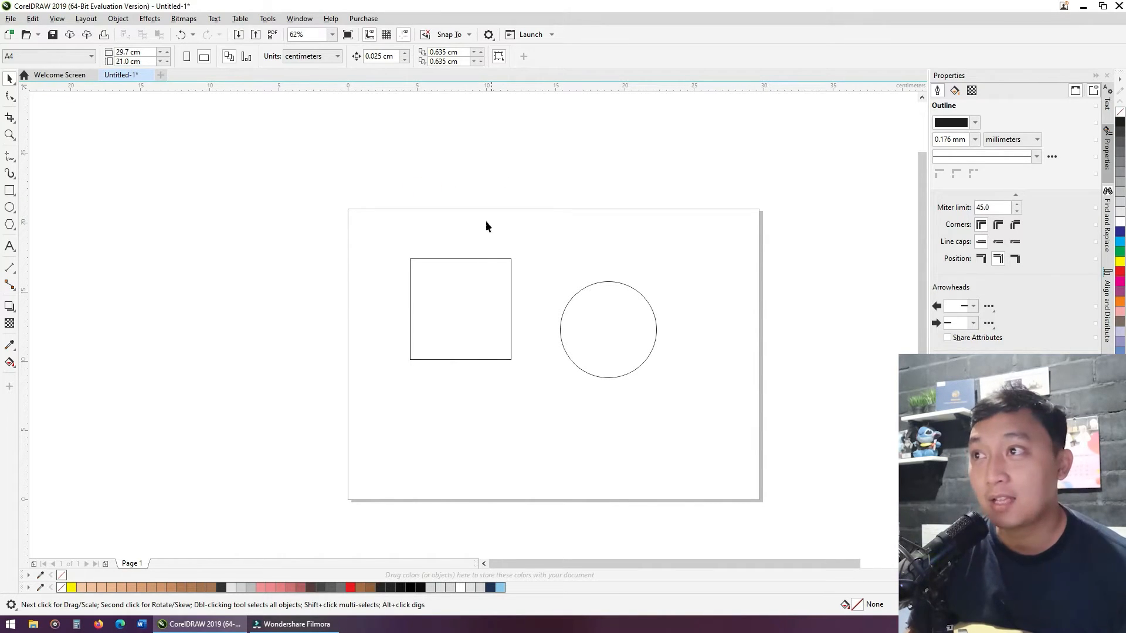
left_click(477, 273)
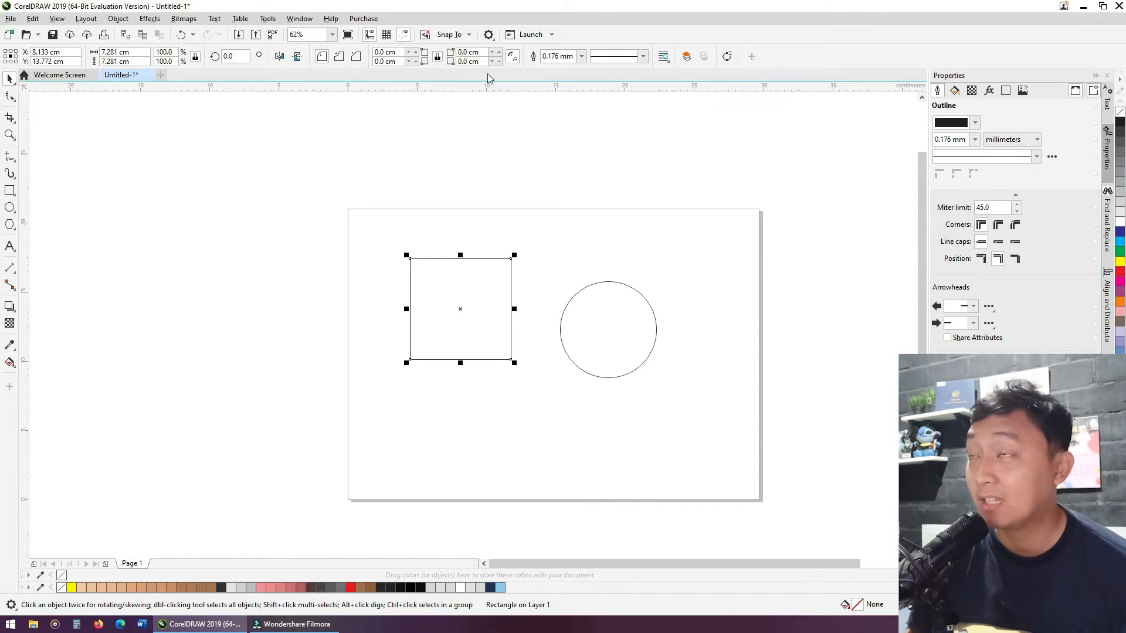
left_click(384, 166)
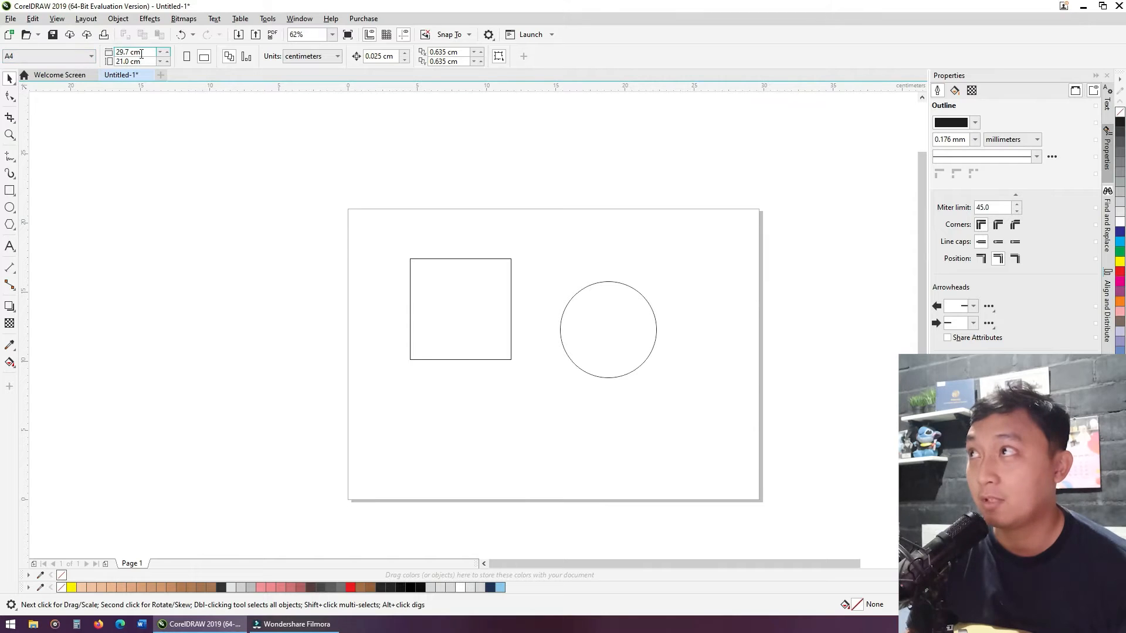
- Toggle the page between portrait and landscape orientation, ending in landscape
left_click(186, 57)
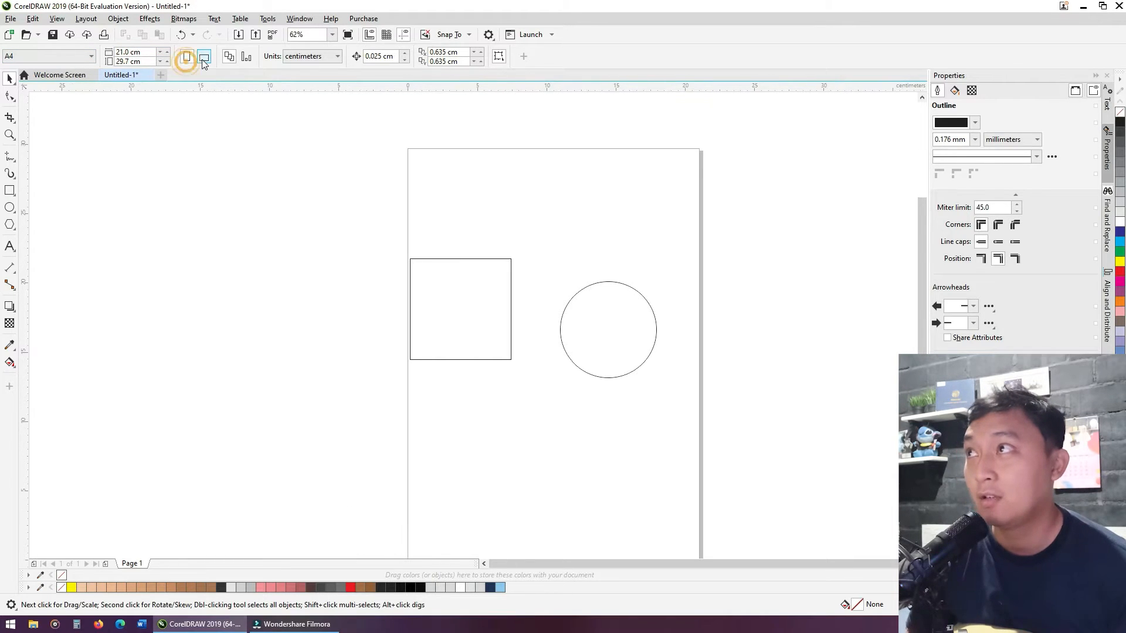
left_click(202, 57)
left_click(188, 56)
left_click(201, 57)
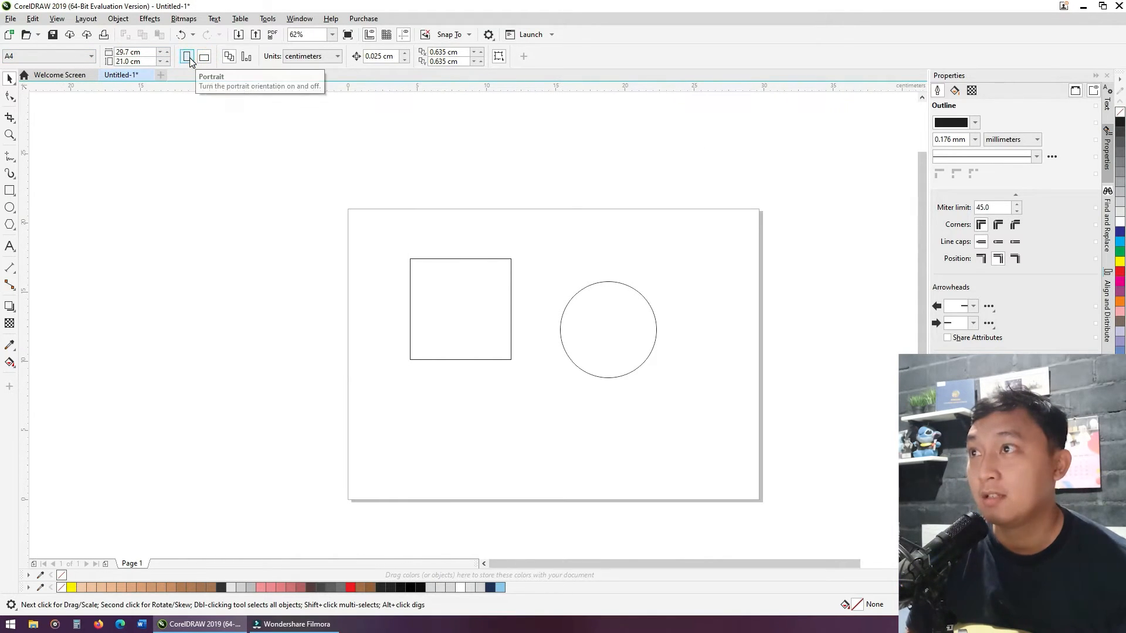
left_click(189, 57)
left_click(204, 57)
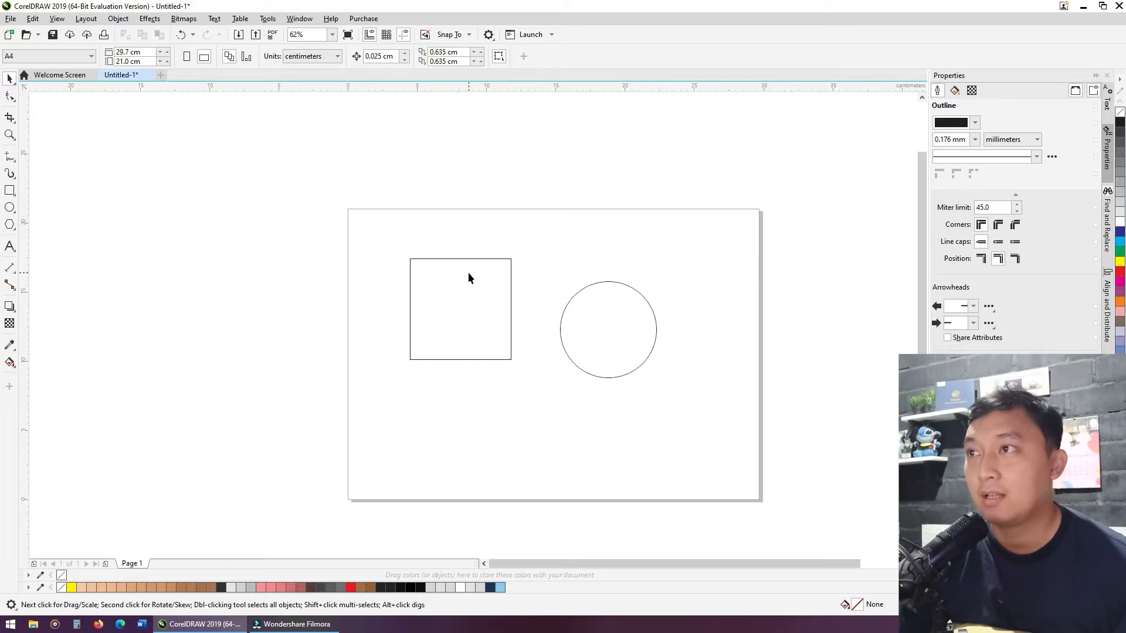
- Select the square and cycle its corner style through scalloped and chamfered, ending on round
left_click(461, 302)
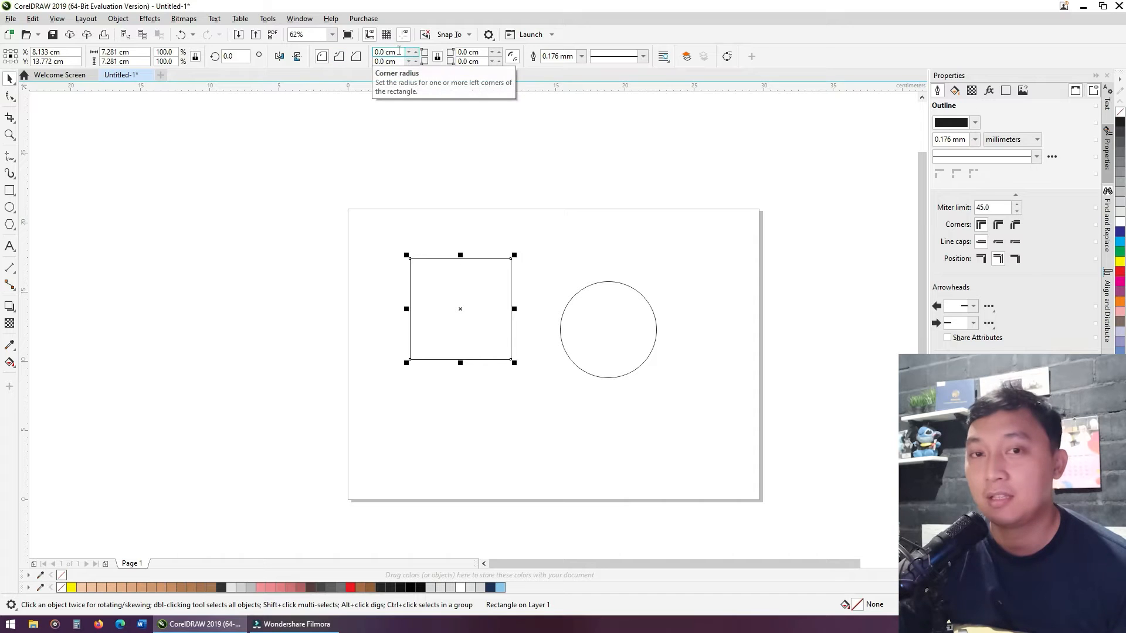
left_click(339, 61)
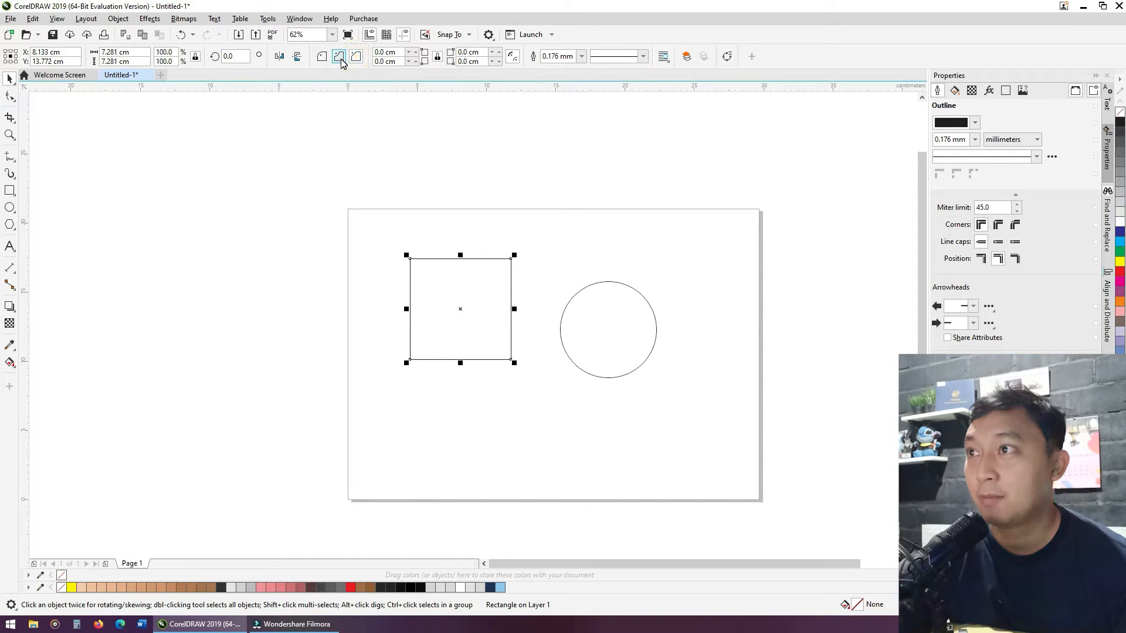
left_click(336, 63)
left_click(323, 58)
left_click(342, 58)
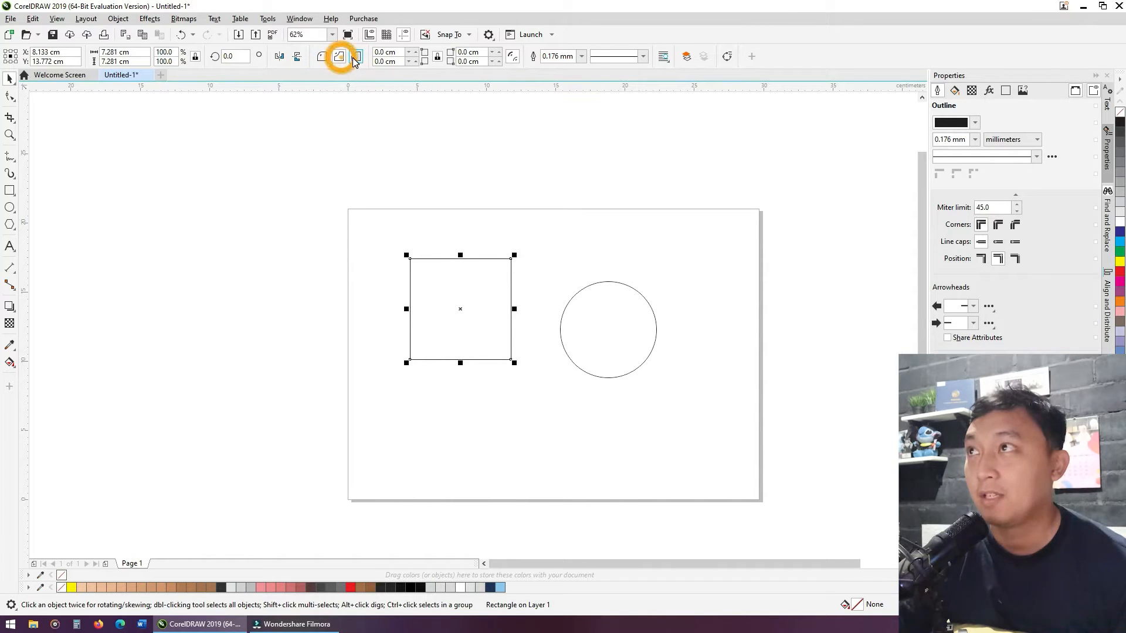
left_click(352, 58)
left_click(322, 56)
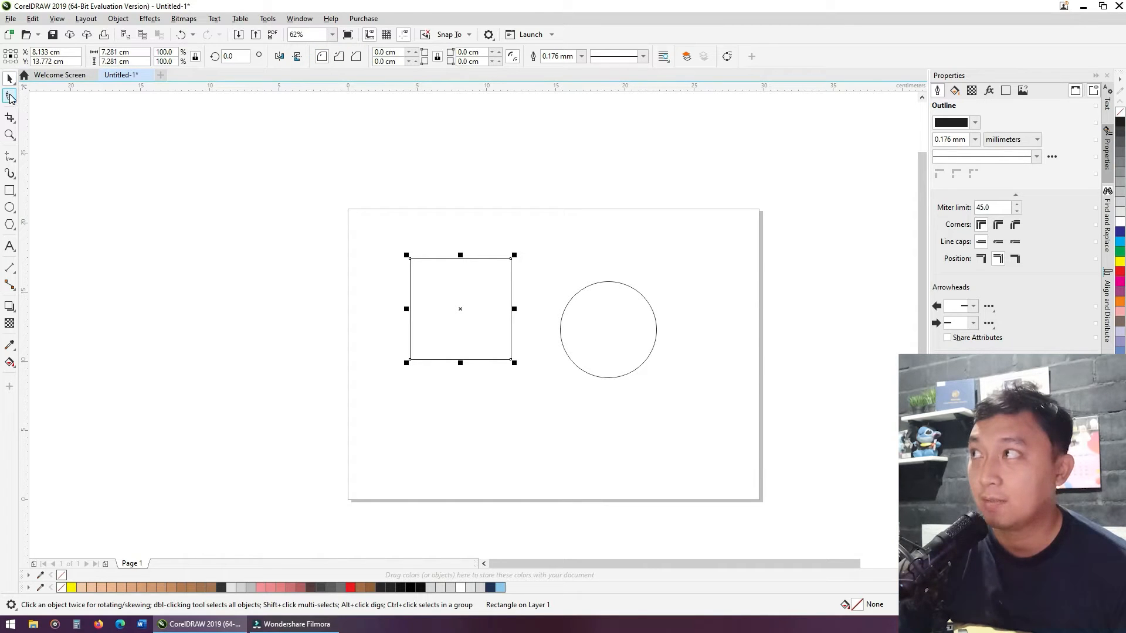
- Round all four corners of the square with the Shape tool to a radius of about 1.57 cm
left_click(10, 97)
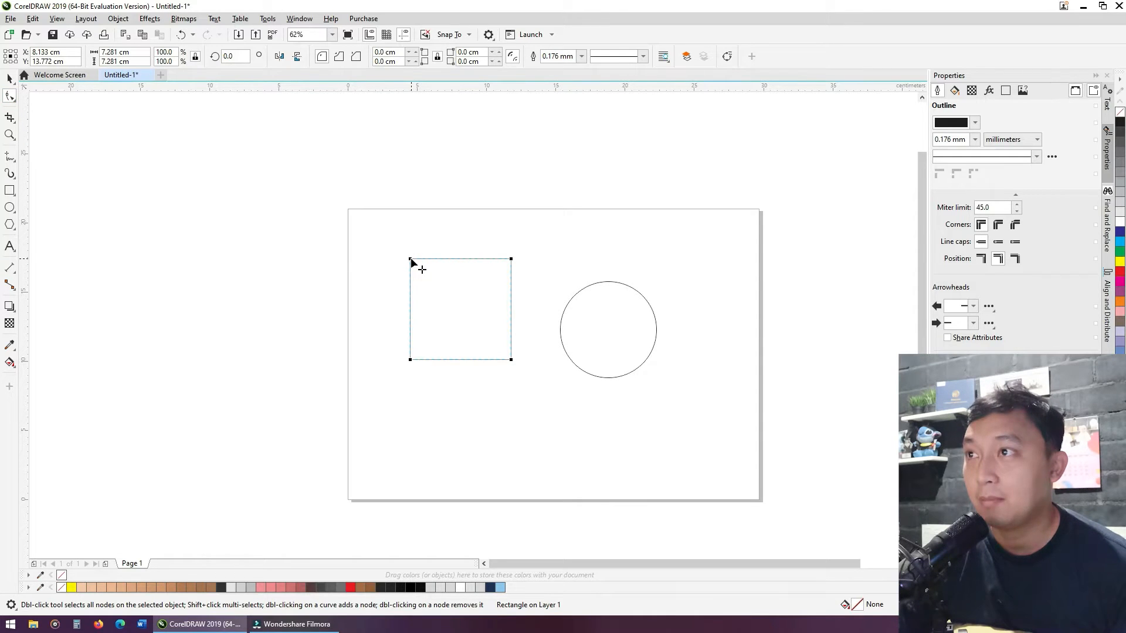
left_click_drag(410, 259, 604, 339)
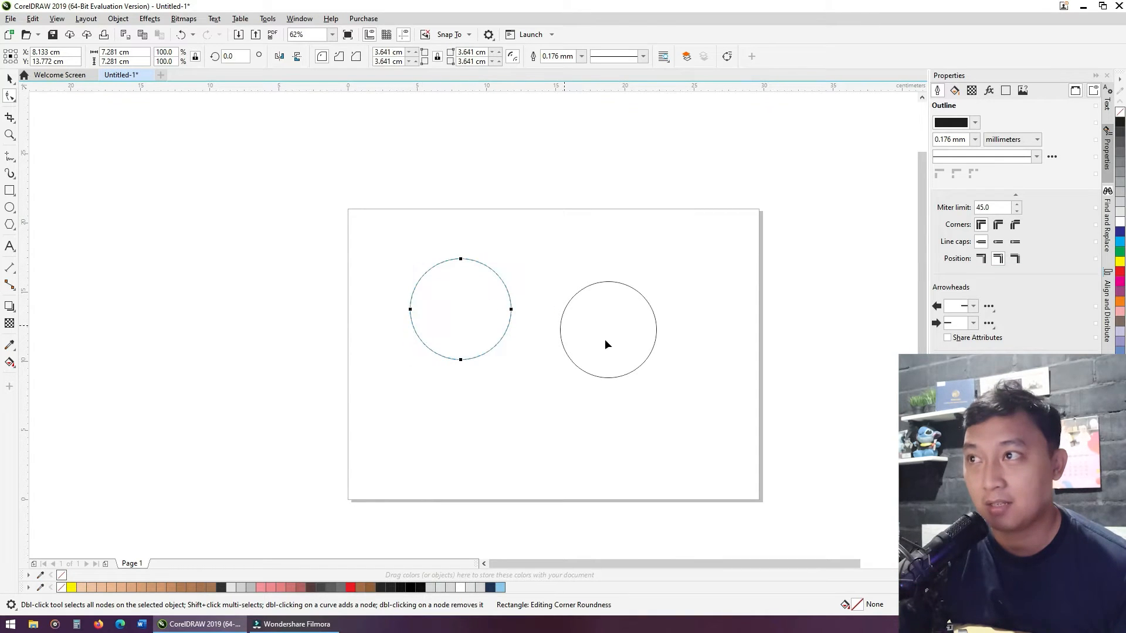
left_click_drag(472, 271, 422, 264)
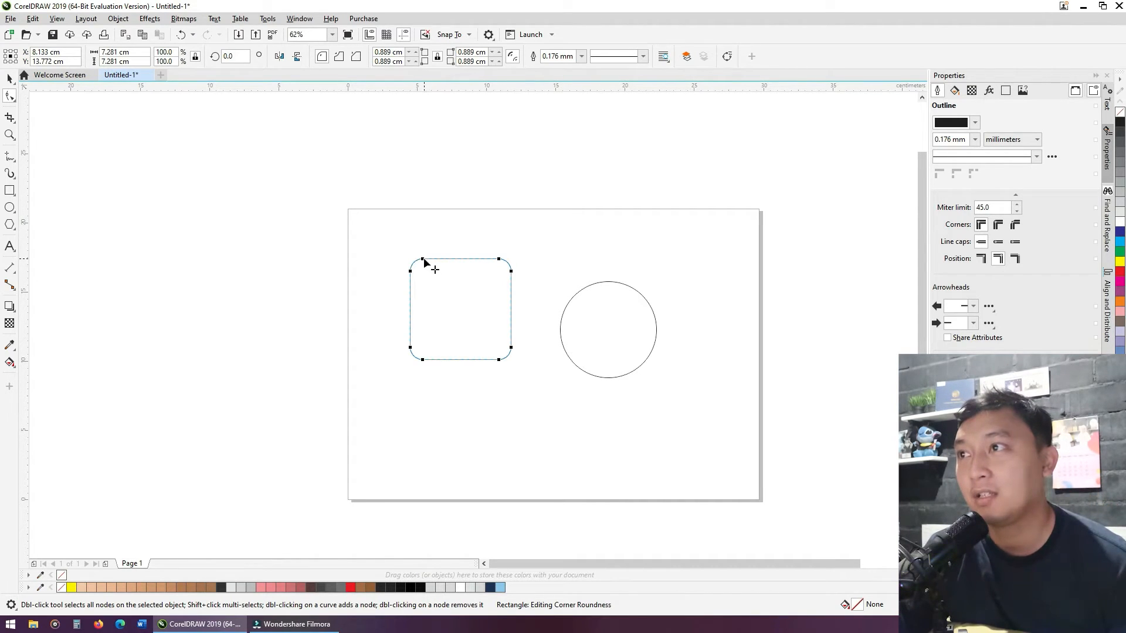
left_click_drag(423, 260, 433, 261)
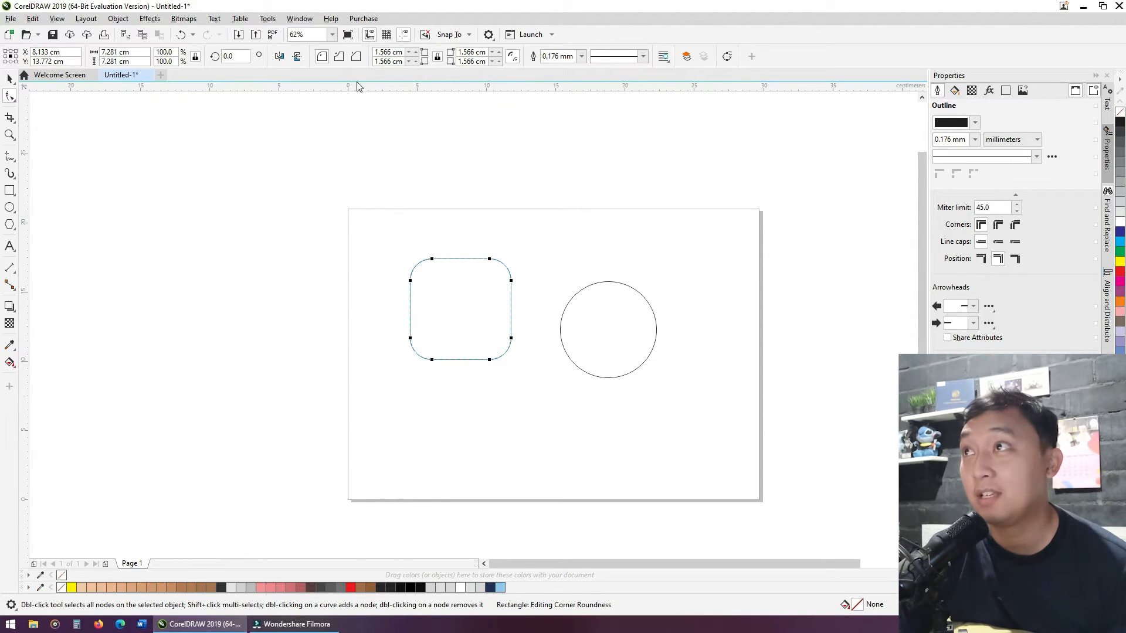
- Change the square's corners to the scalloped style and adjust their radius to about 1.48 cm
left_click(338, 57)
mouse_move(432, 262)
left_mouse_down()
mouse_move(461, 262)
mouse_move(428, 256)
mouse_move(447, 261)
mouse_move(441, 270)
mouse_move(432, 259)
left_mouse_up()
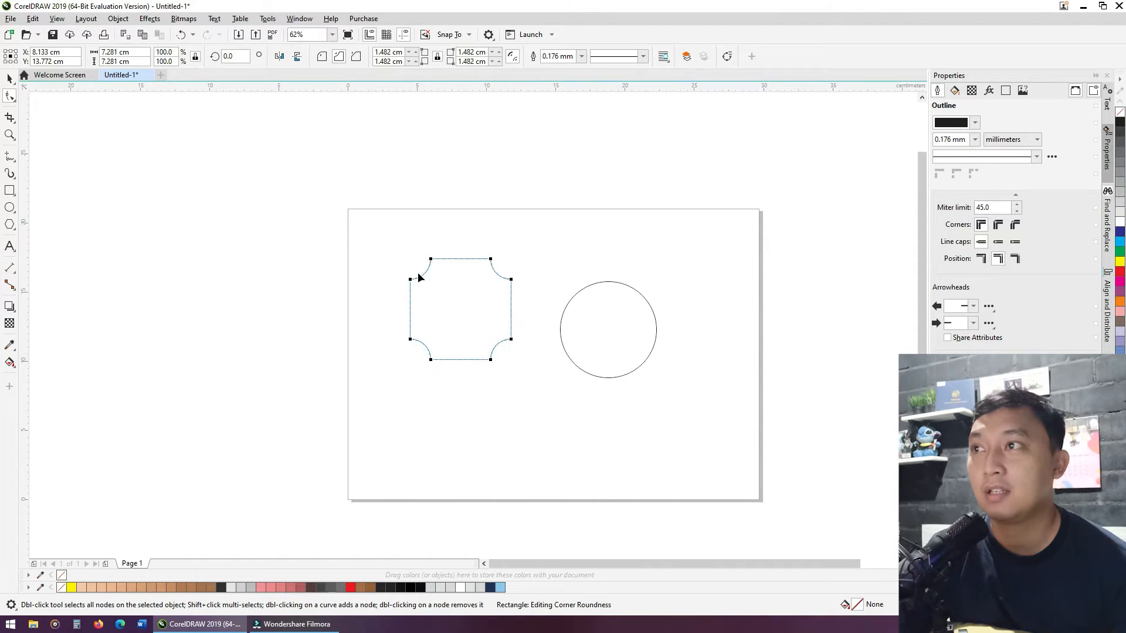
- Change the square's corners to the chamfered style and reduce their size to 0 cm with the Shape tool
left_click(356, 56)
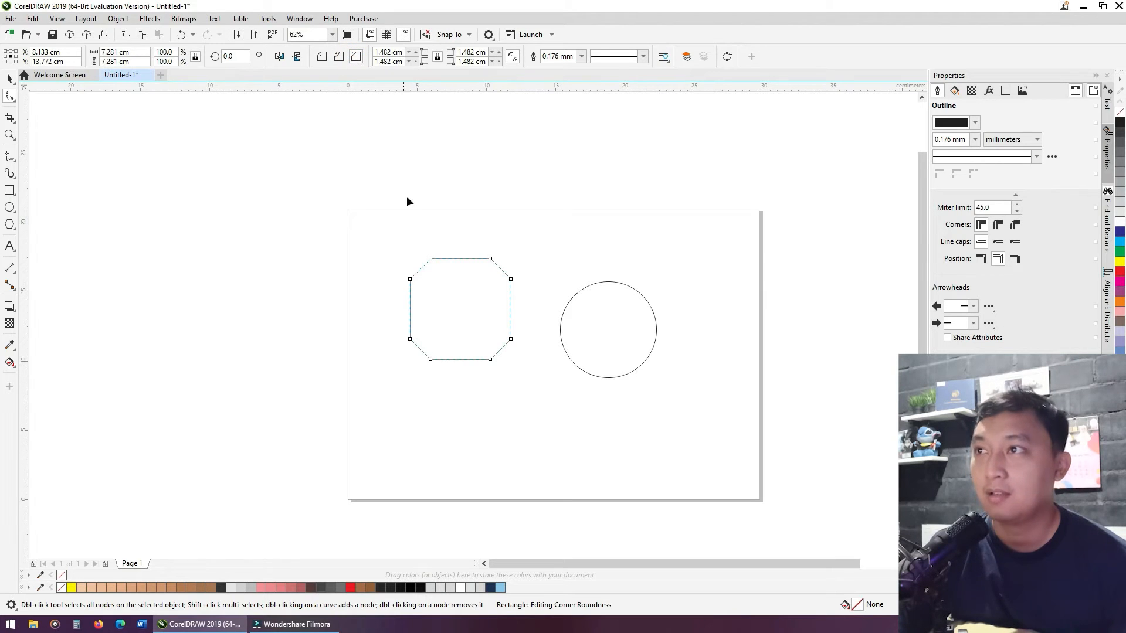
left_click_drag(433, 259, 382, 240)
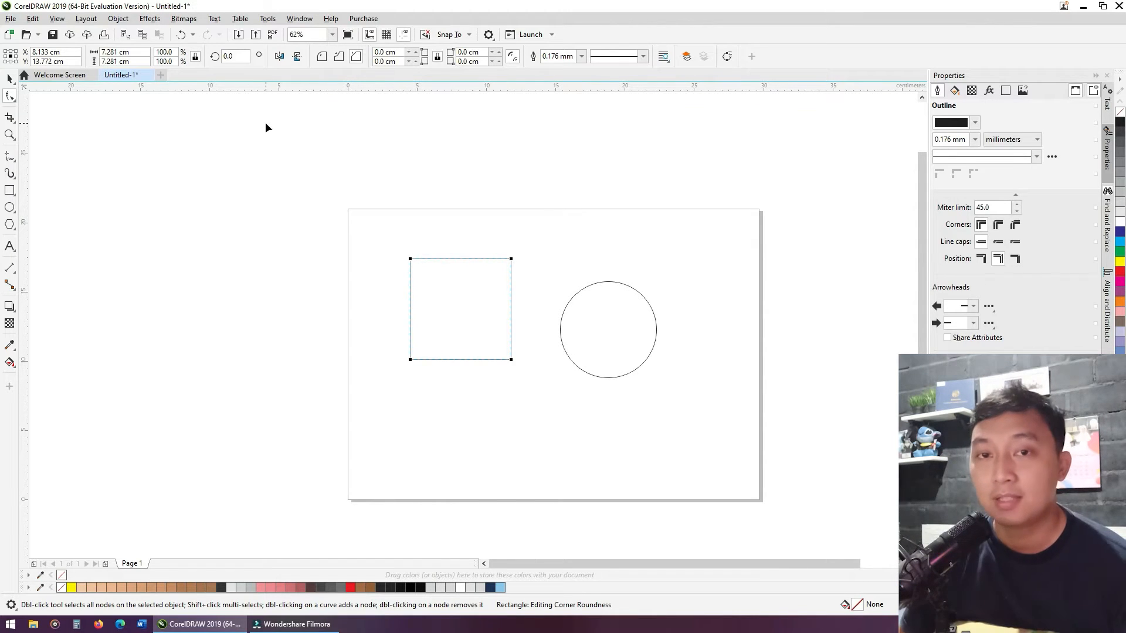
- Switch from the Shape tool to the Pick tool and back, ending on the Pick tool with the square selected
left_click(11, 79)
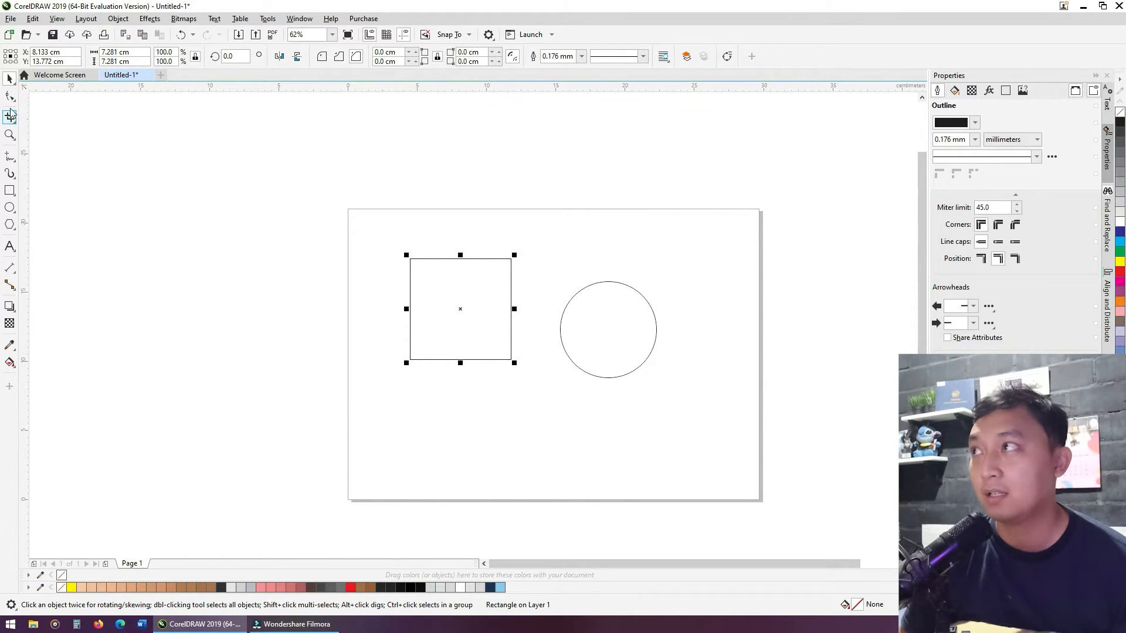
left_click(10, 96)
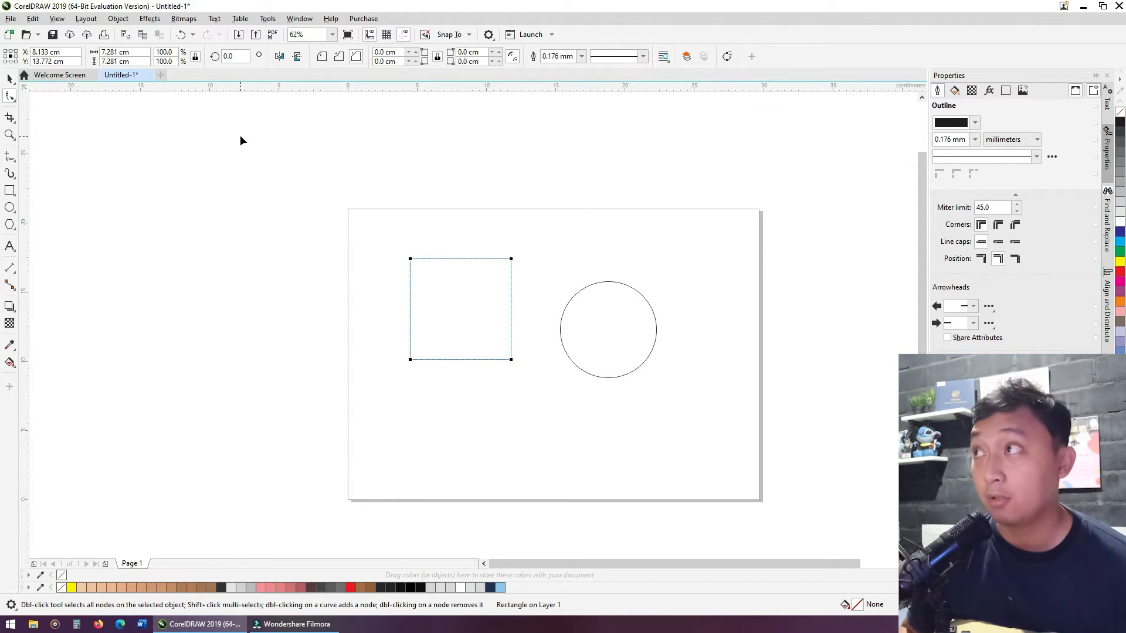
key("v")
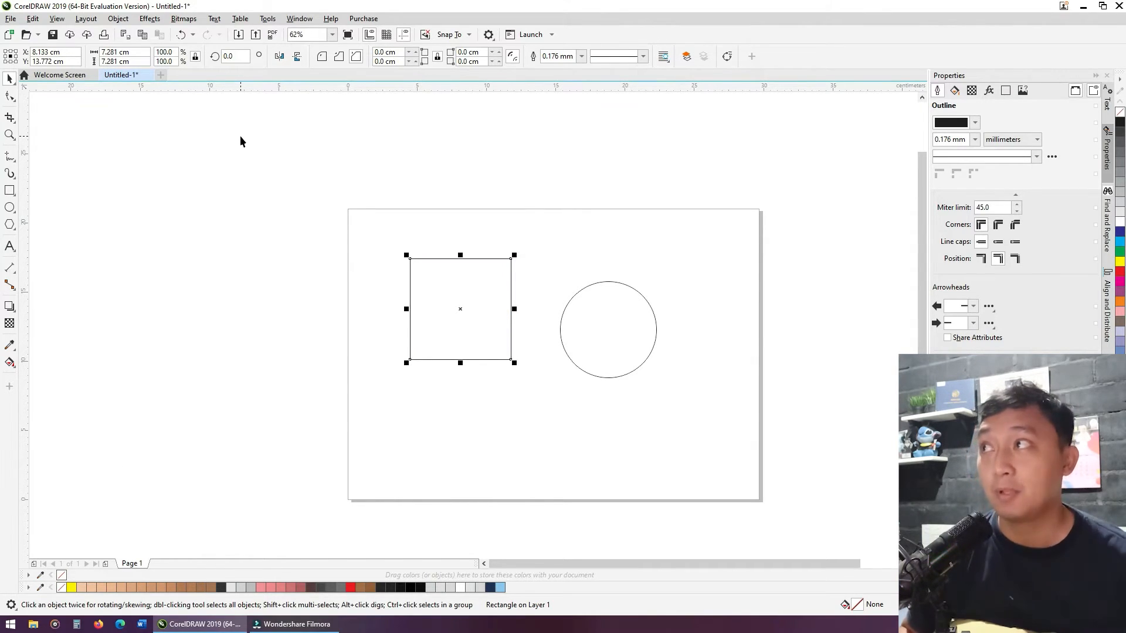
- Open the Customization settings for commands from the Pick tool and show the shortcut key assignments
right_click(15, 85)
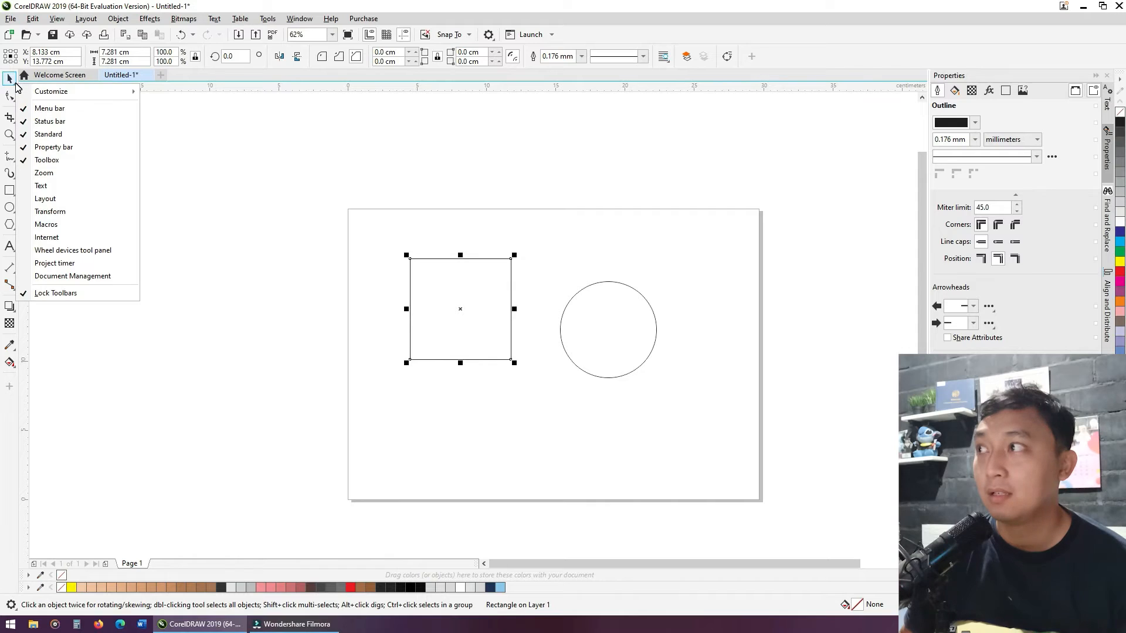
mouse_move(65, 95)
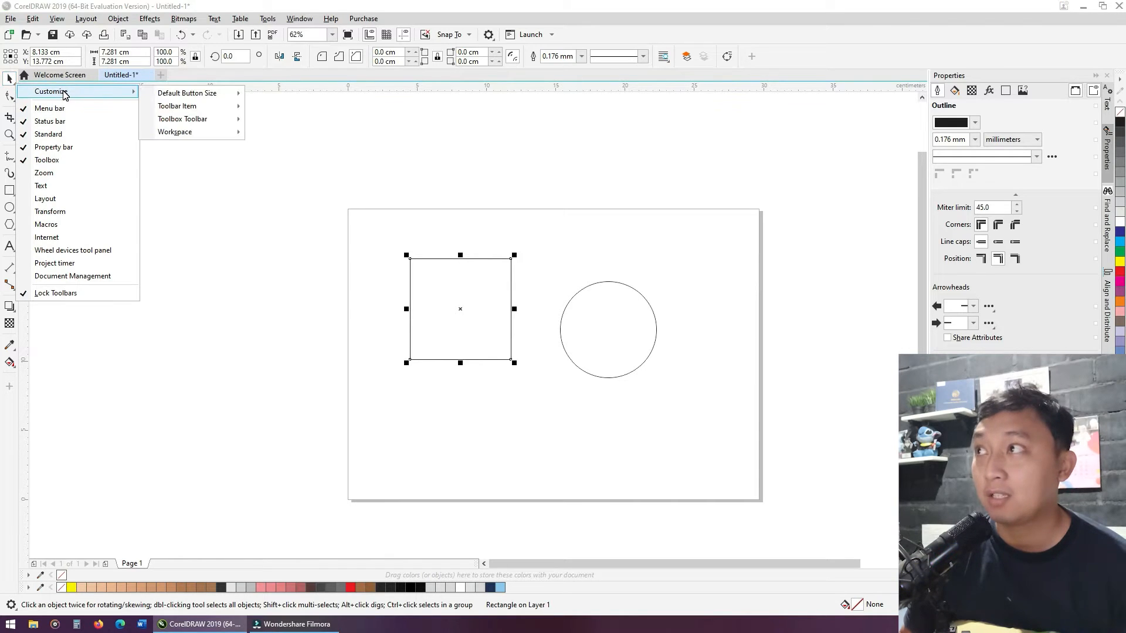
mouse_move(190, 111)
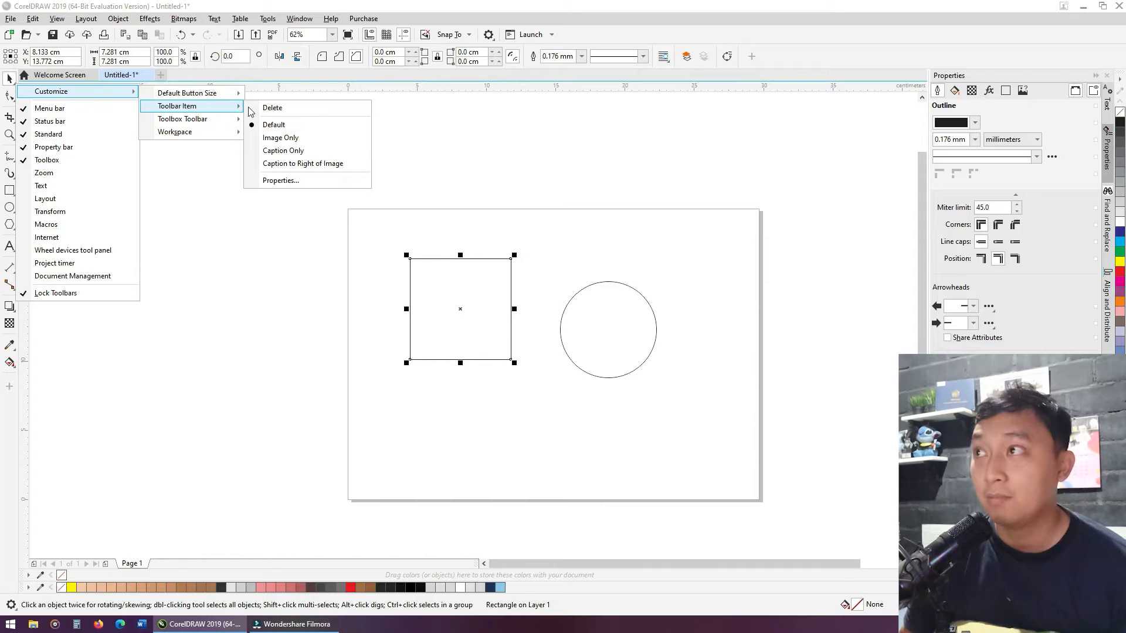
left_click(304, 183)
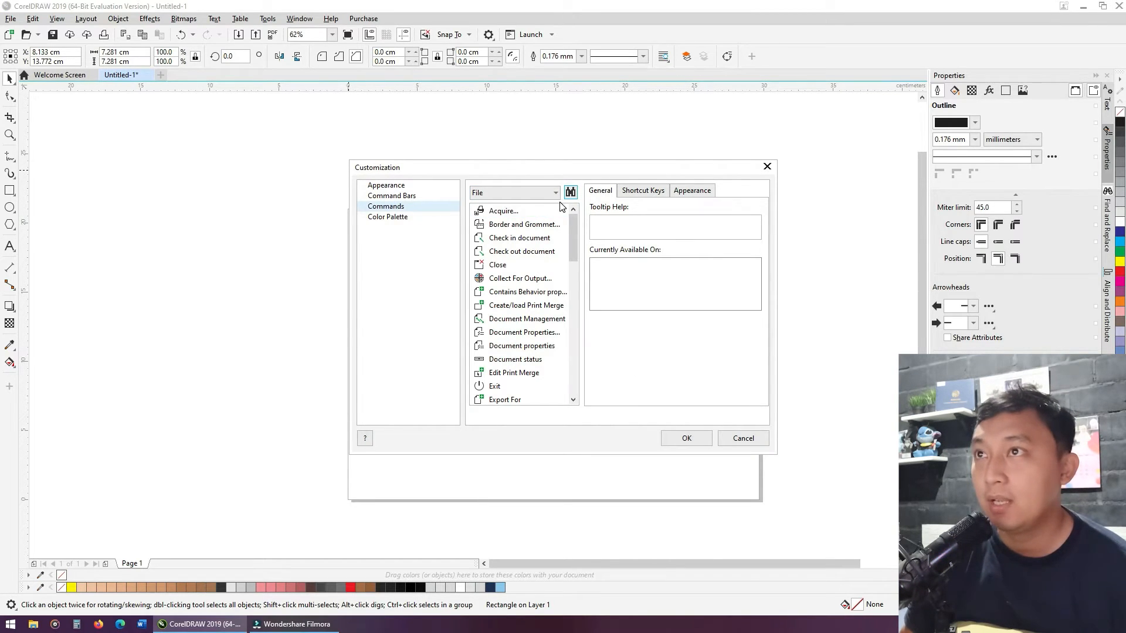
left_click(638, 199)
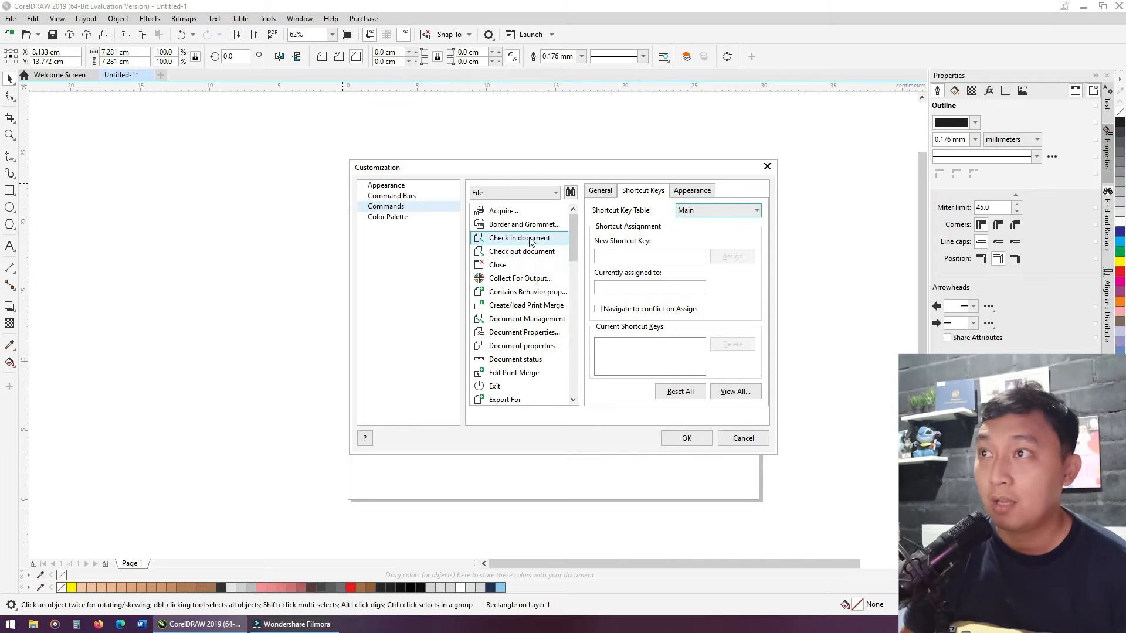
- List all command items instead of only the File group and select the first Pick command
left_click(548, 193)
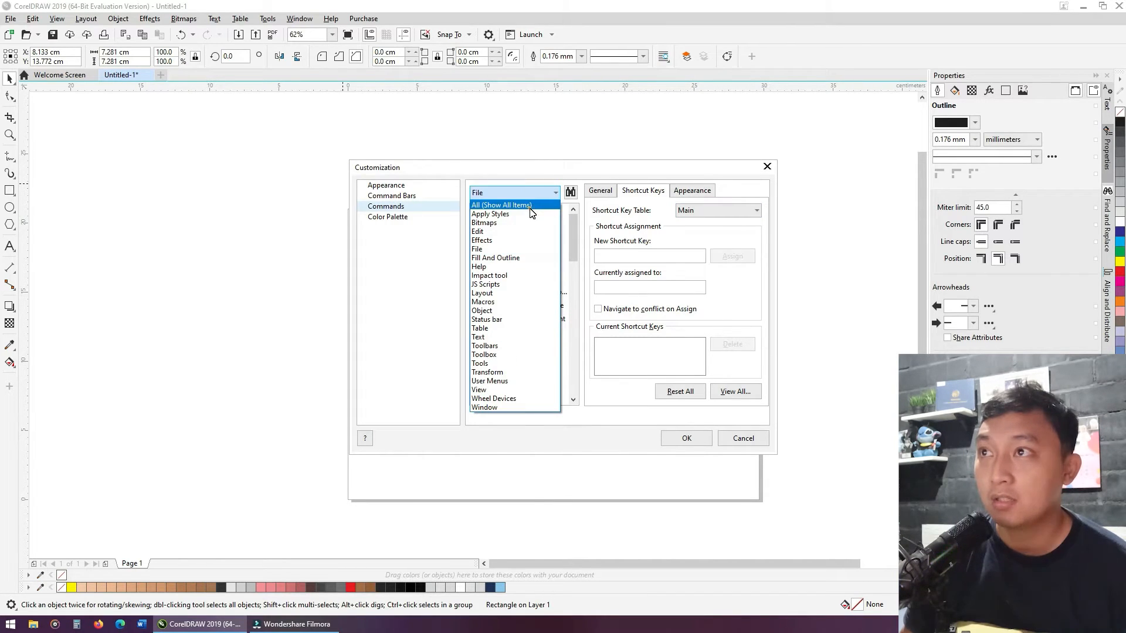
left_click(530, 208)
left_click_drag(573, 219, 564, 333)
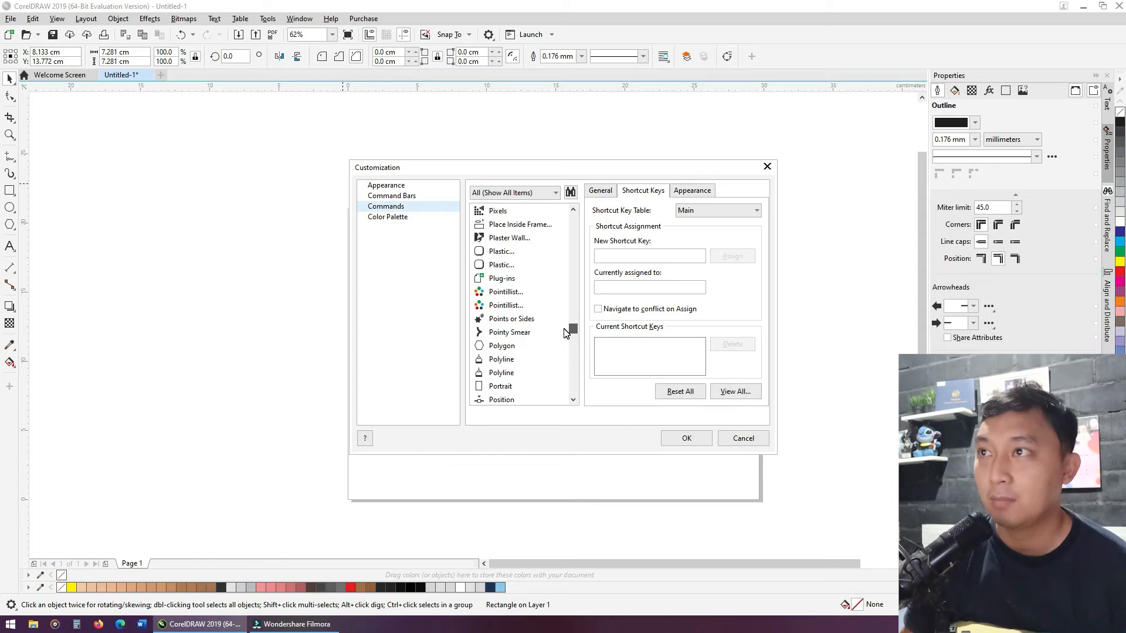
scroll(532, 301, "up", 6)
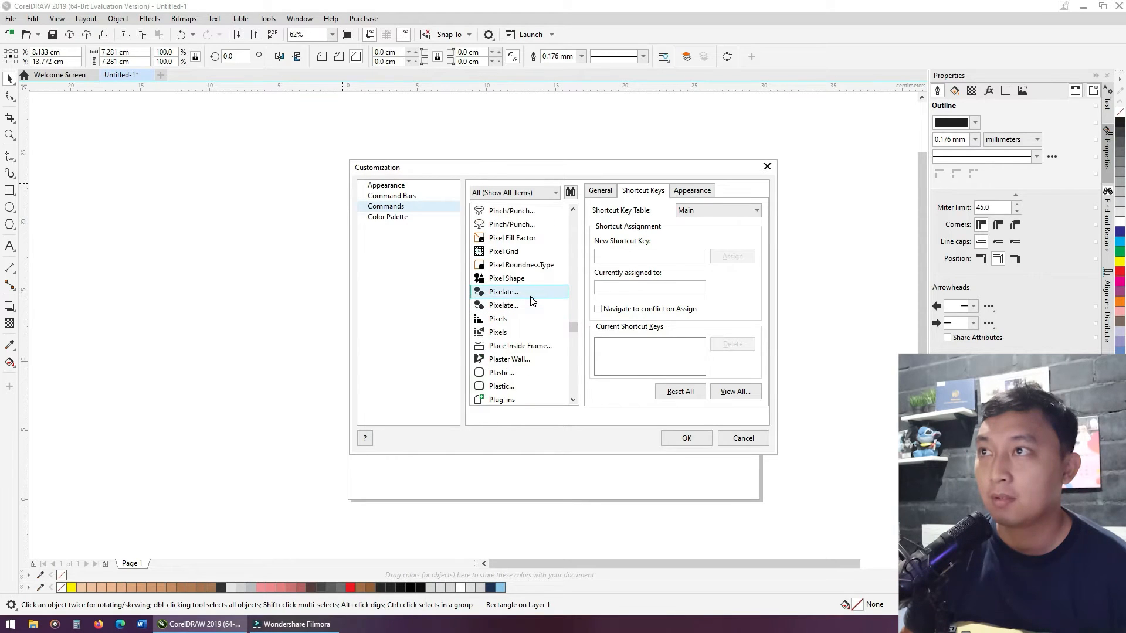
scroll(510, 296, "down", 1)
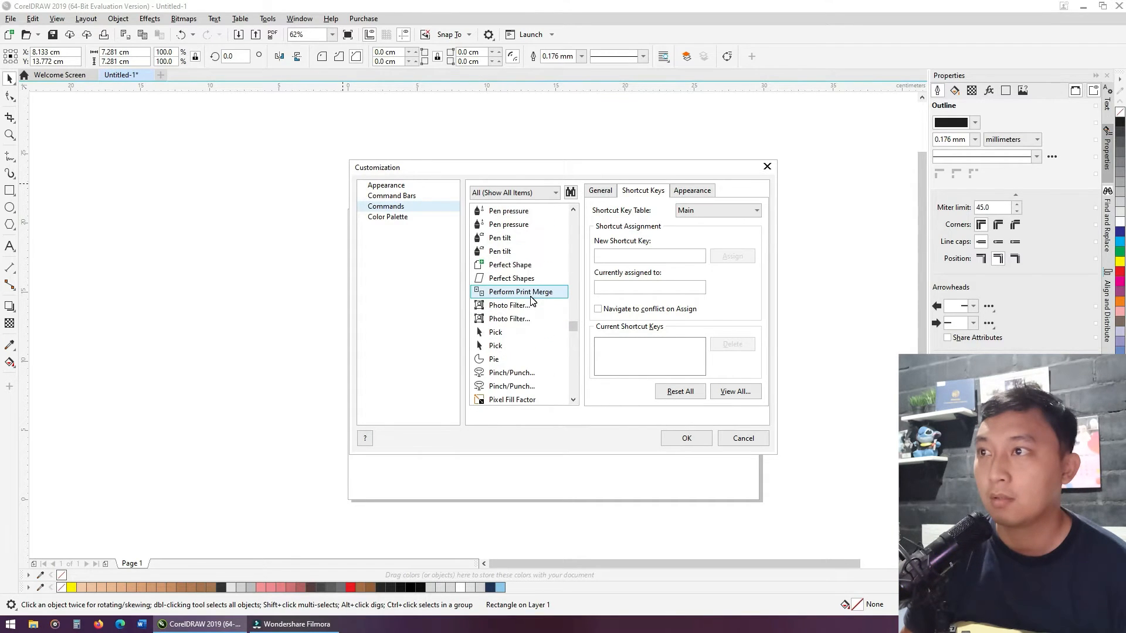
left_click(497, 333)
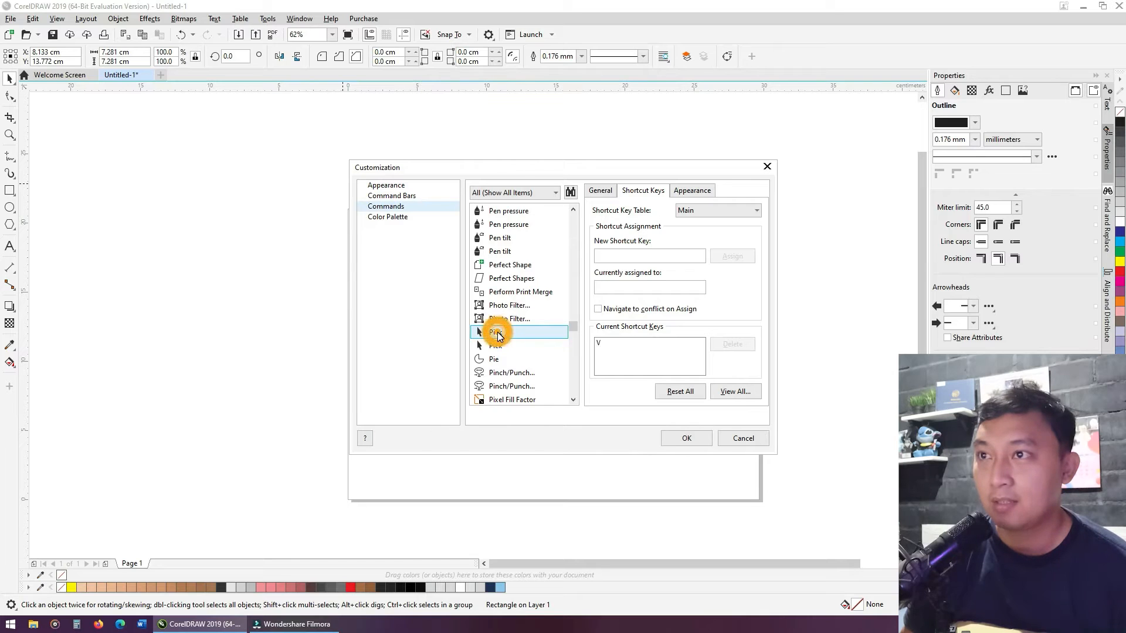
- Assign D as an additional shortcut key for the Pick command and accept the customization
left_click(604, 345)
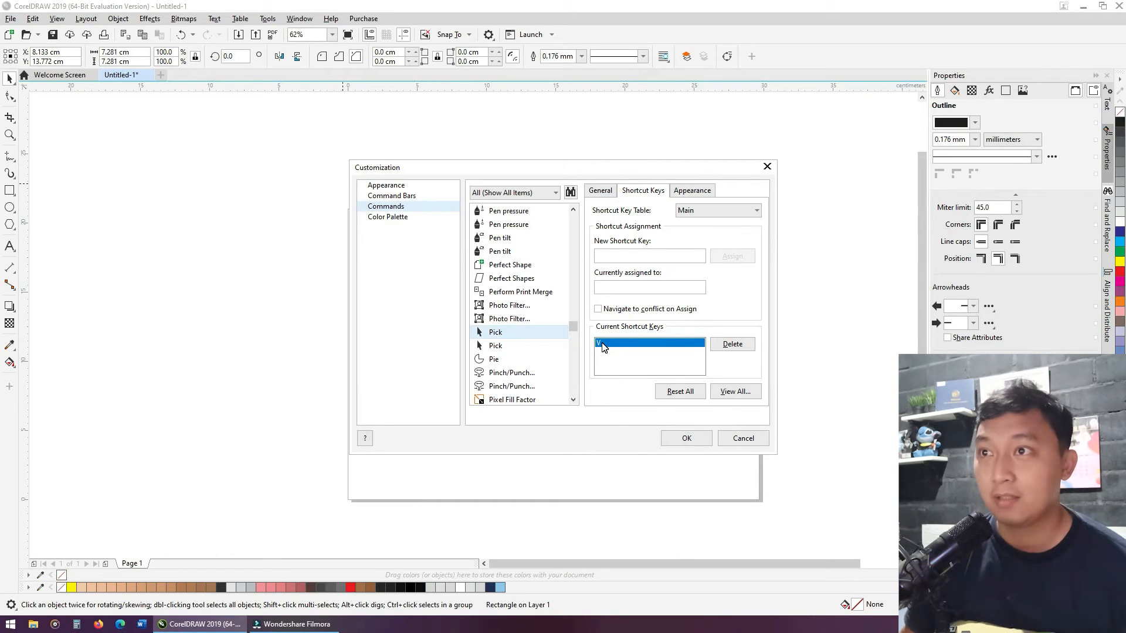
left_click(651, 257)
left_click(651, 257)
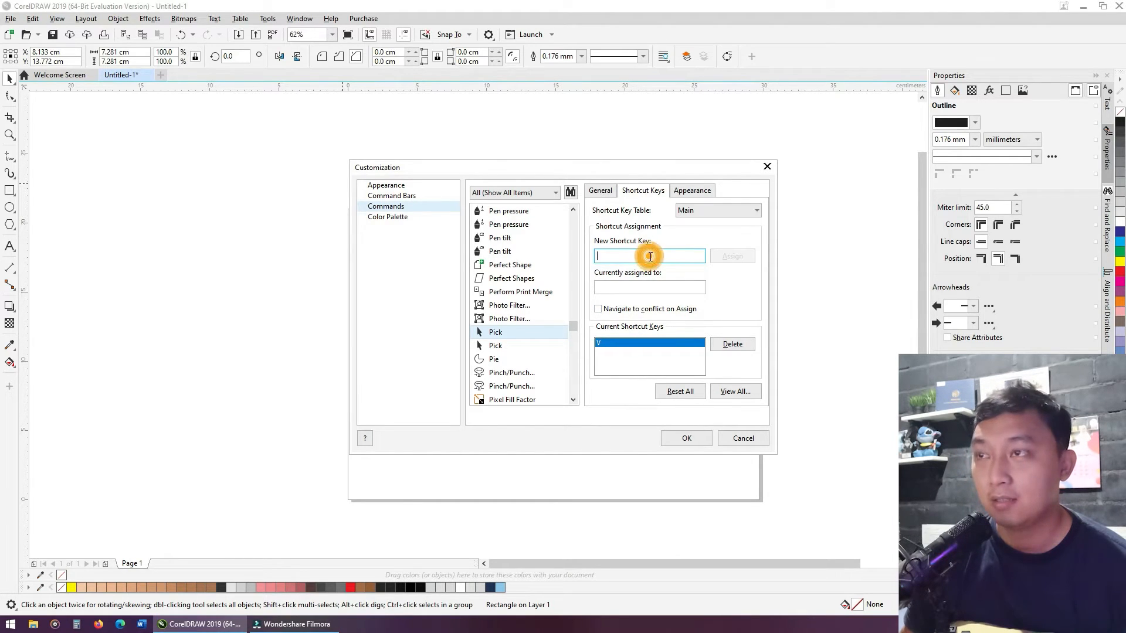
key("d")
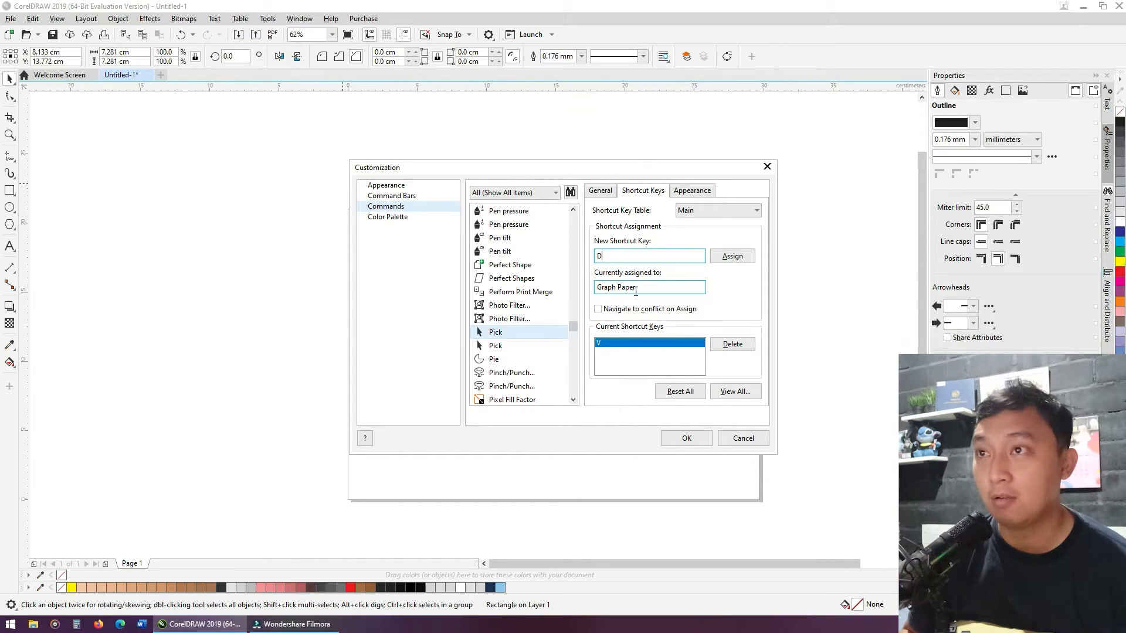
left_click_drag(644, 290, 591, 290)
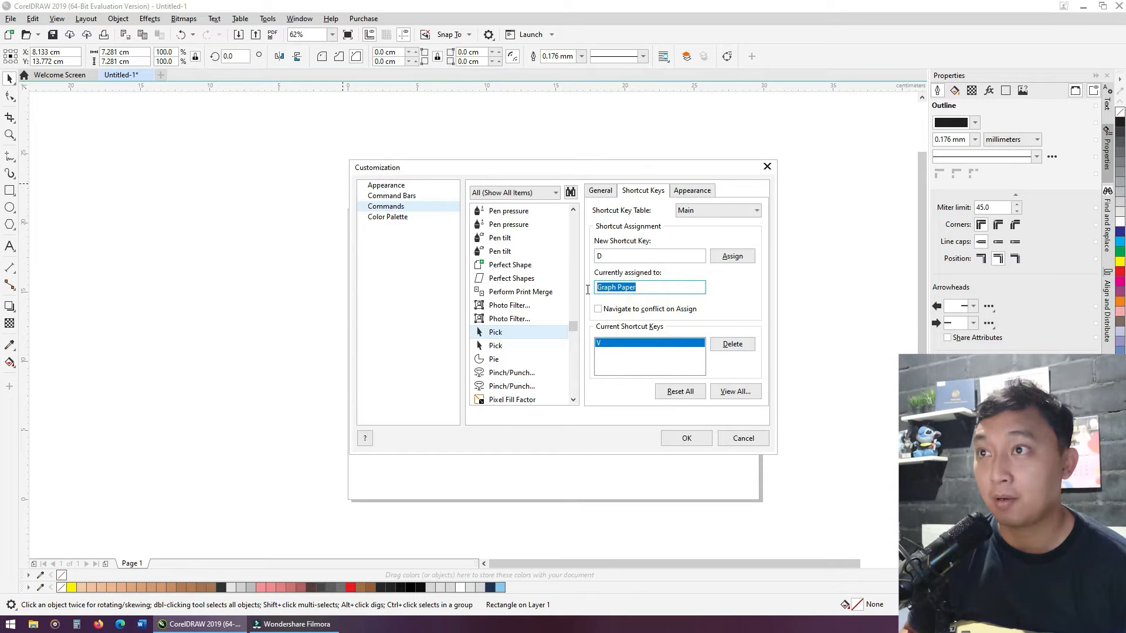
left_click(652, 255)
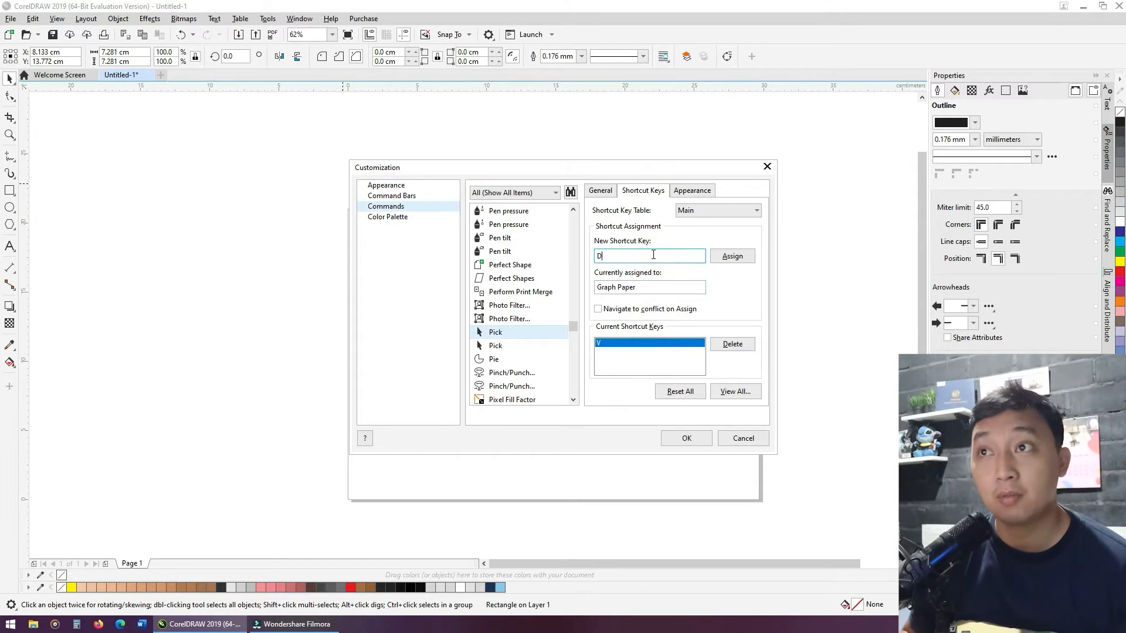
left_click(733, 256)
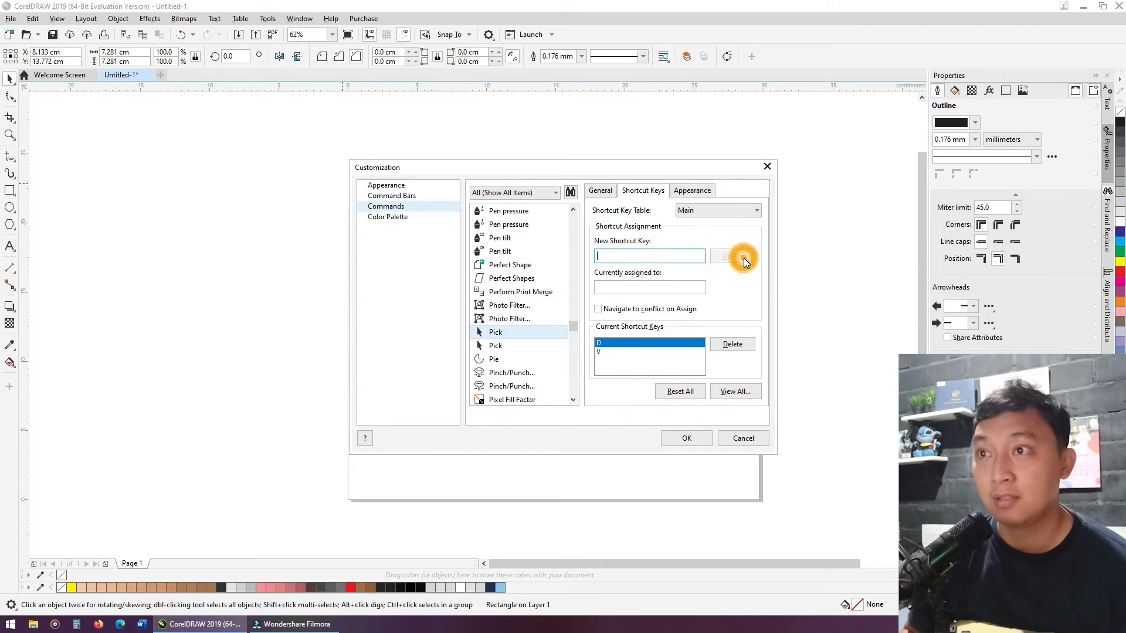
left_click(602, 352)
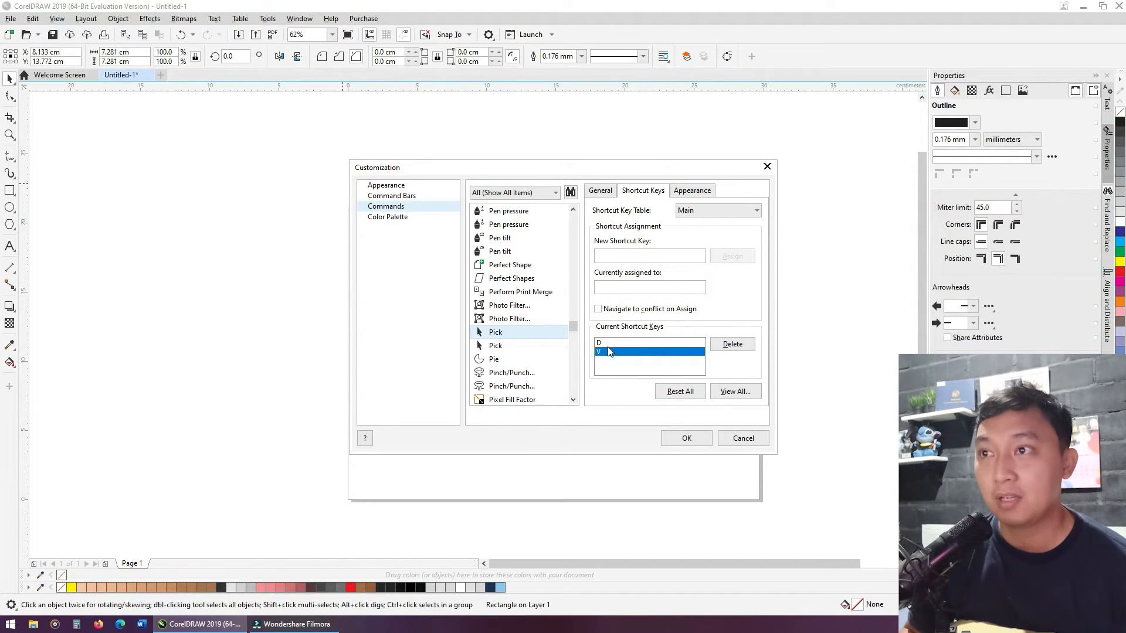
left_click(698, 440)
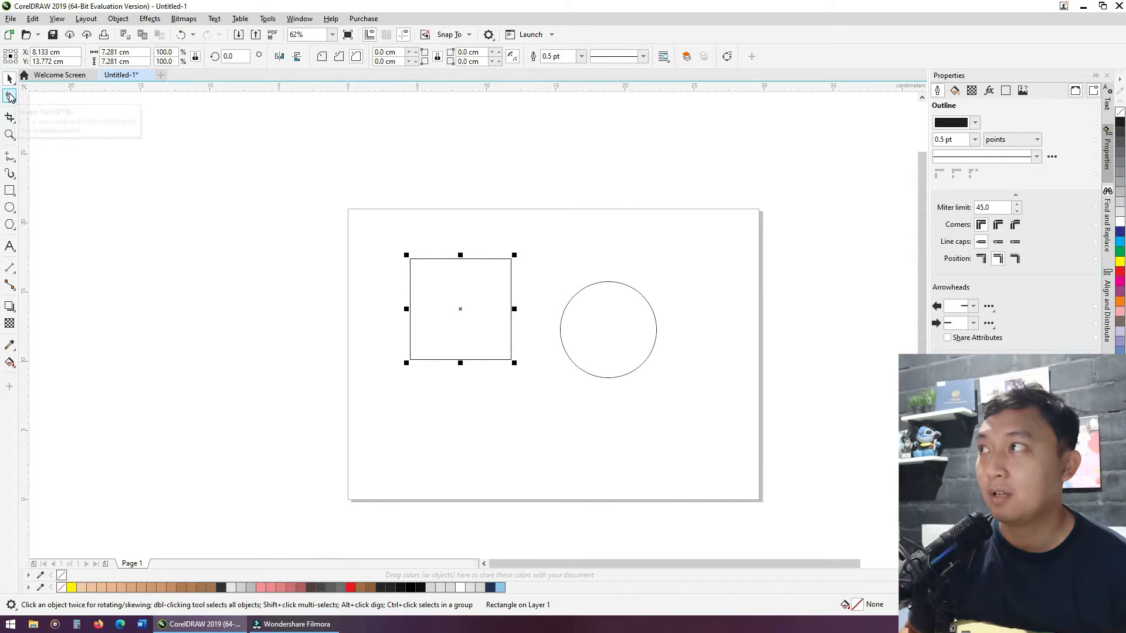
- Activate the Shape tool, return to the Pick tool with the new D shortcut, and deselect the square
left_click(10, 95)
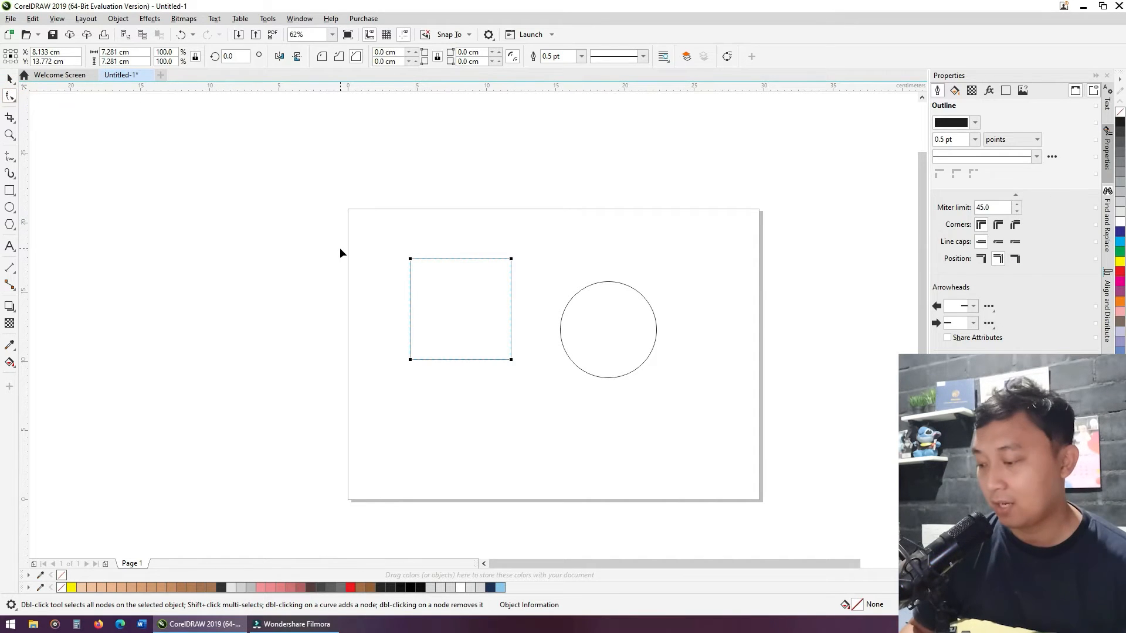
key("d")
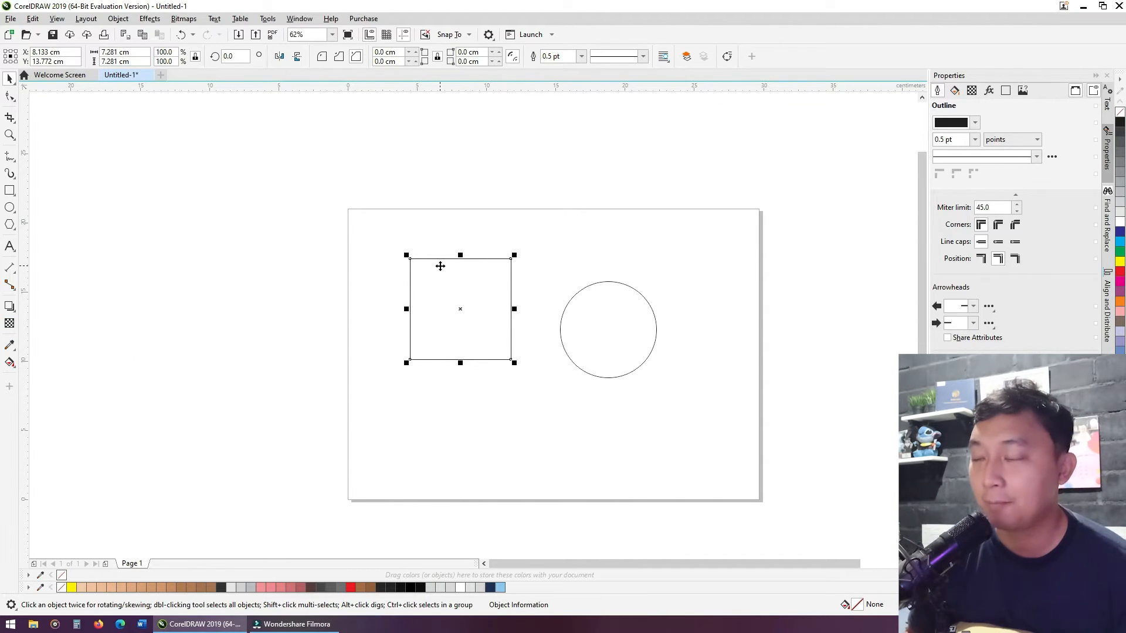
left_click(241, 165)
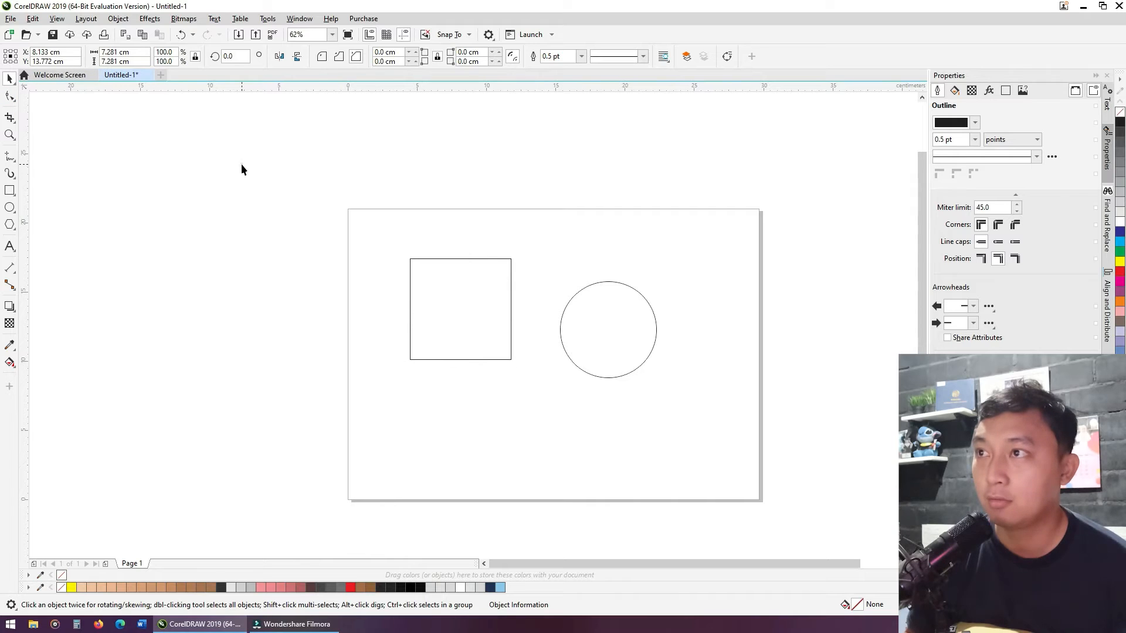
left_click(241, 165)
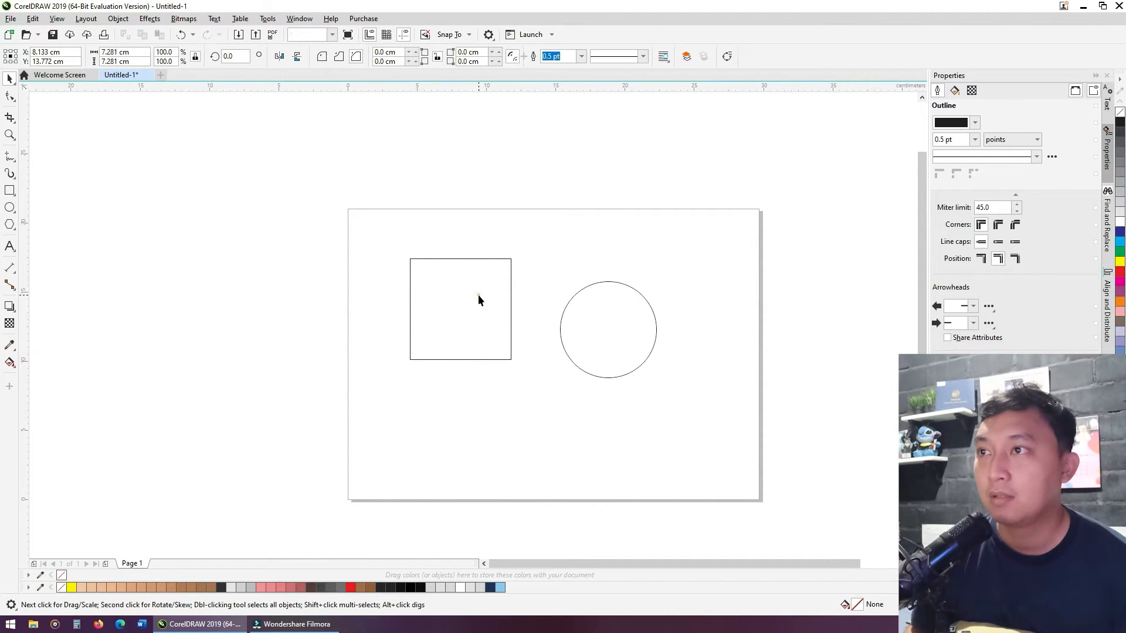
- Move the square to about X 10.46, Y 12.76 cm and the circle to about X 19.61, Y 12.71 cm
left_click_drag(479, 300, 511, 314)
left_click_drag(587, 312, 598, 307)
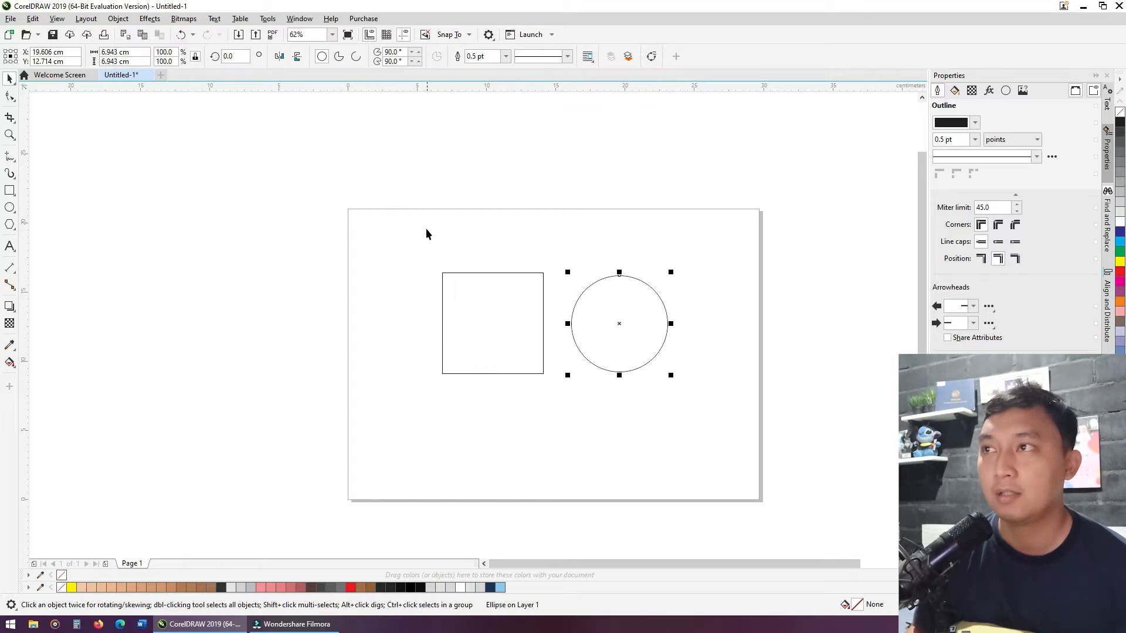
- Select the square and circle together, once with a marquee and once one after the other, and move them as a pair
left_click_drag(402, 156, 771, 431)
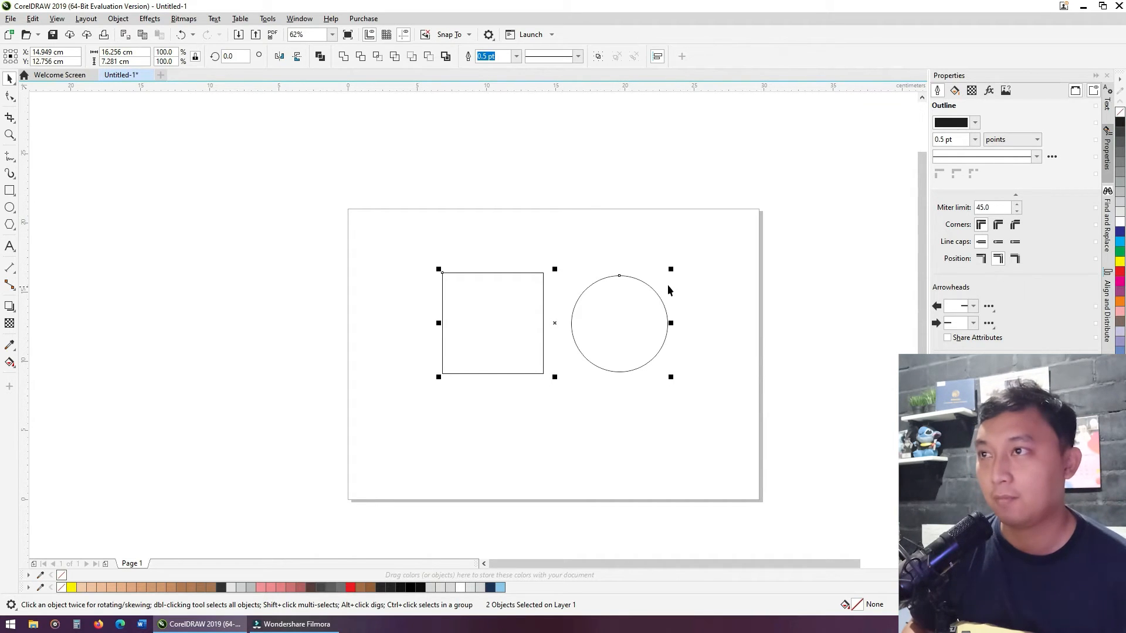
left_click(585, 210)
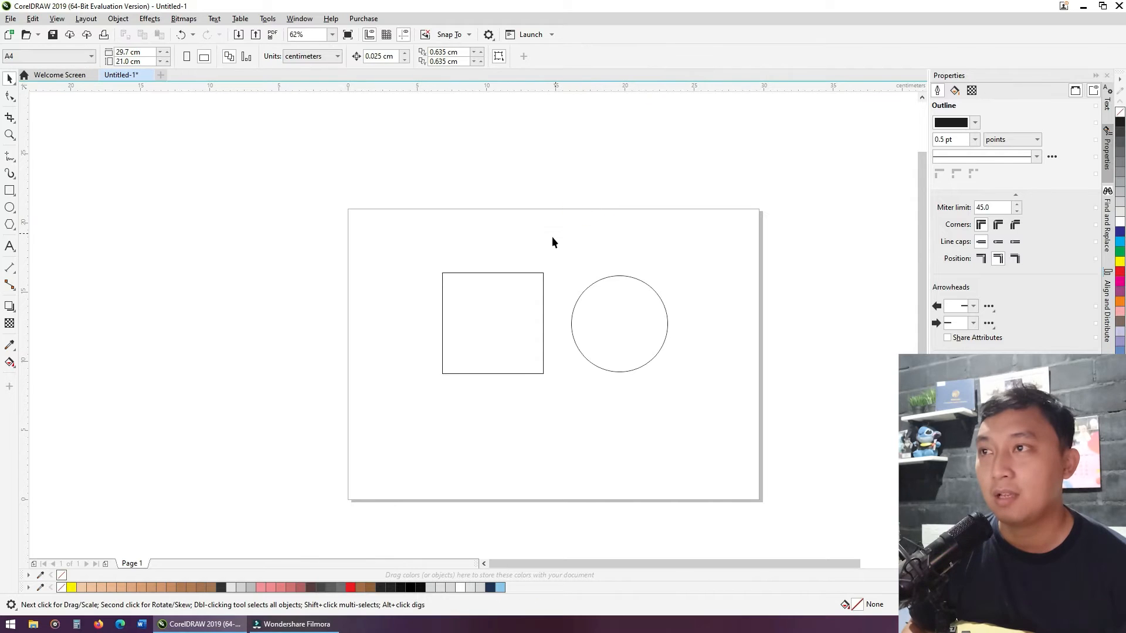
left_click(501, 306)
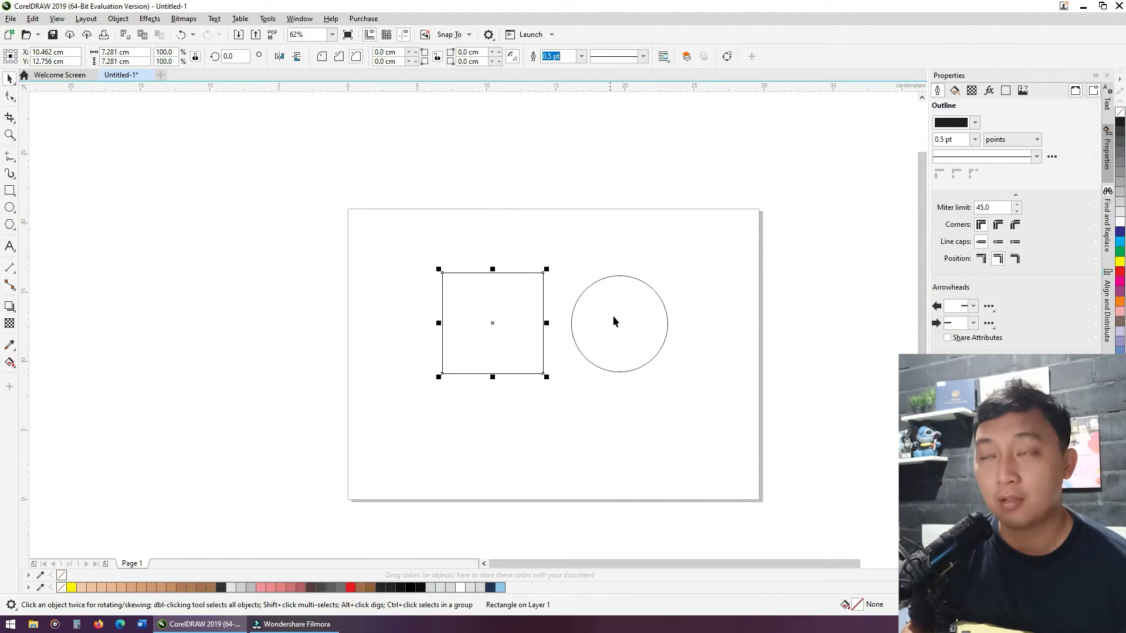
key("shift")
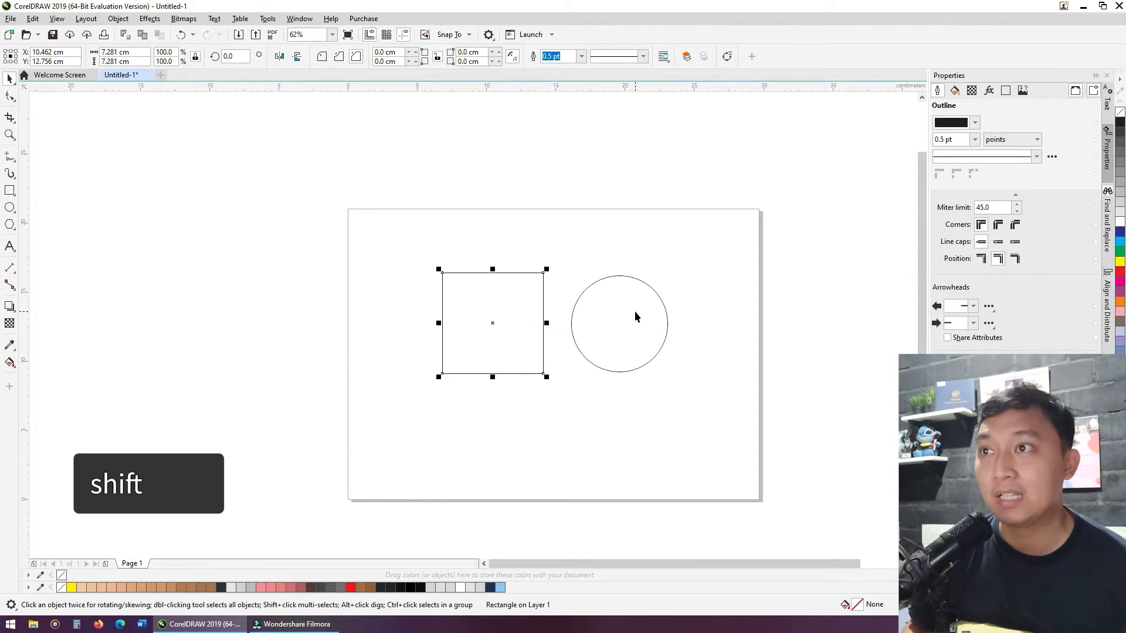
left_click(635, 316, "shift")
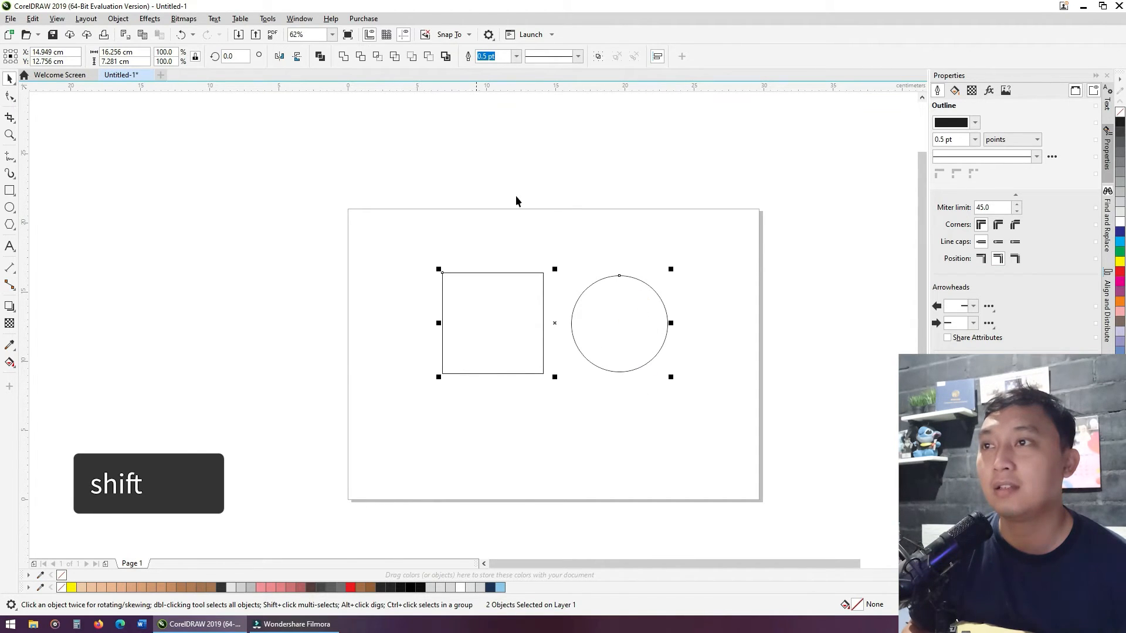
left_click_drag(628, 297, 682, 323)
- Try moving the square on its own to about X 4.15, Y 9.24 cm, and undo the last two separate moves
left_click(696, 231)
left_click_drag(470, 347, 416, 382)
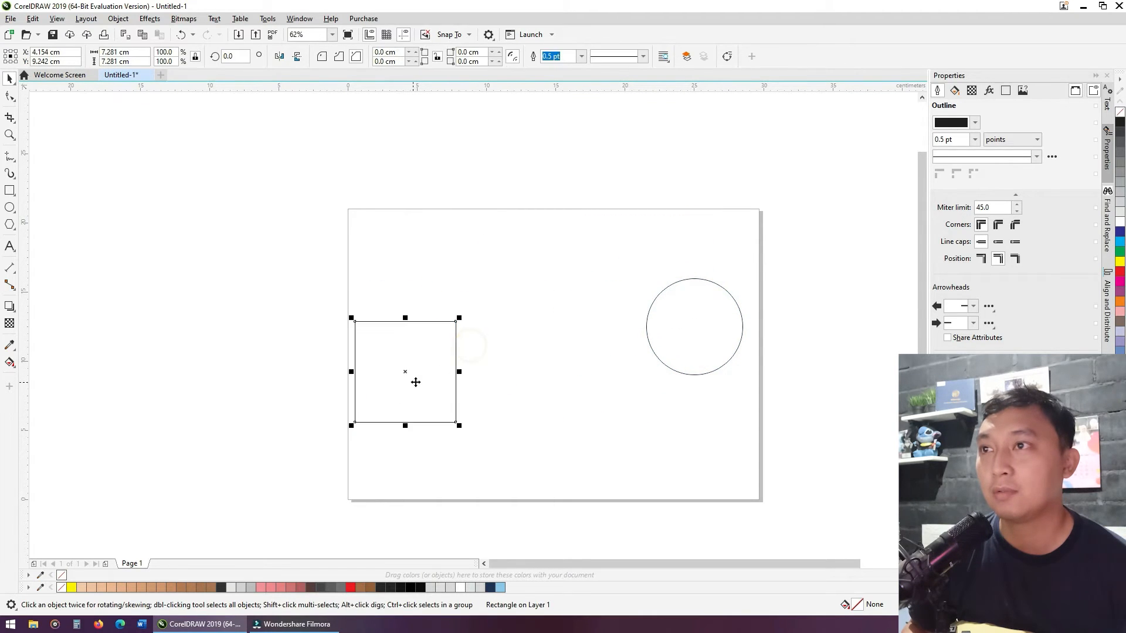
key("ctrl+z")
key("ctrl+z")
left_click(632, 235)
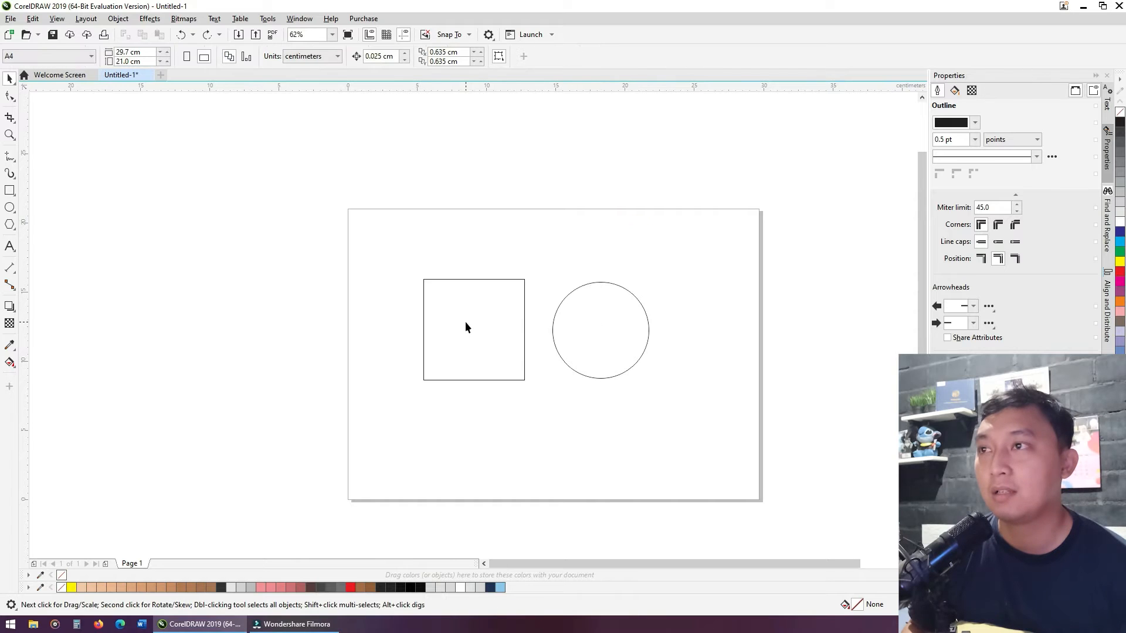
- Select the square and circle together, move the pair to about X 14.36, Y 11.36 cm, and deselect them
left_click(469, 325)
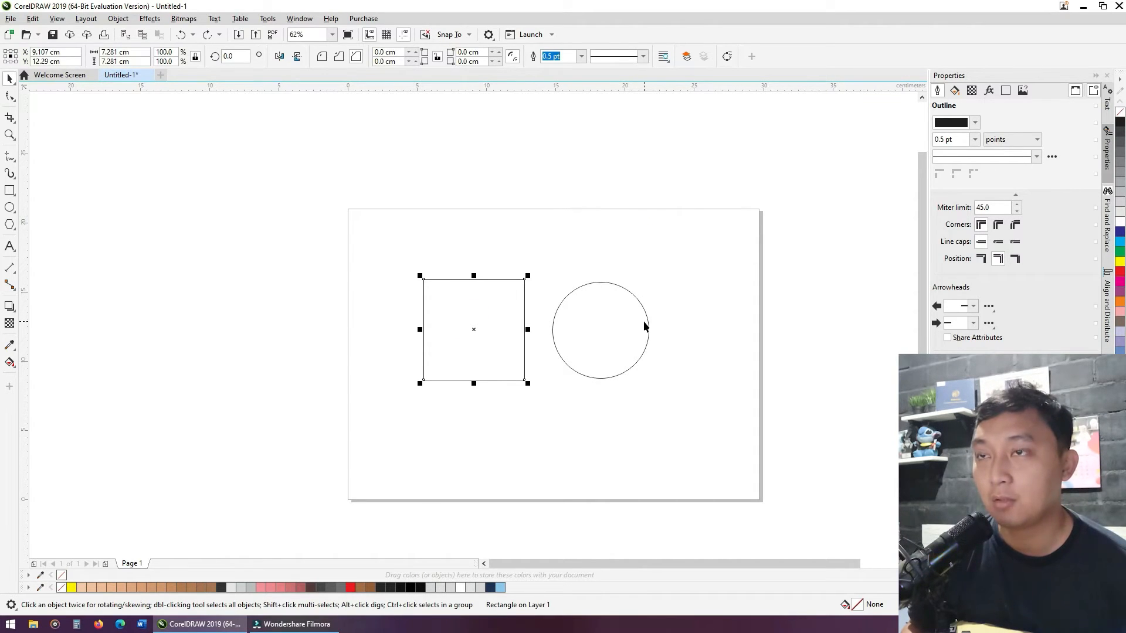
key("shift")
left_click(643, 325, "shift")
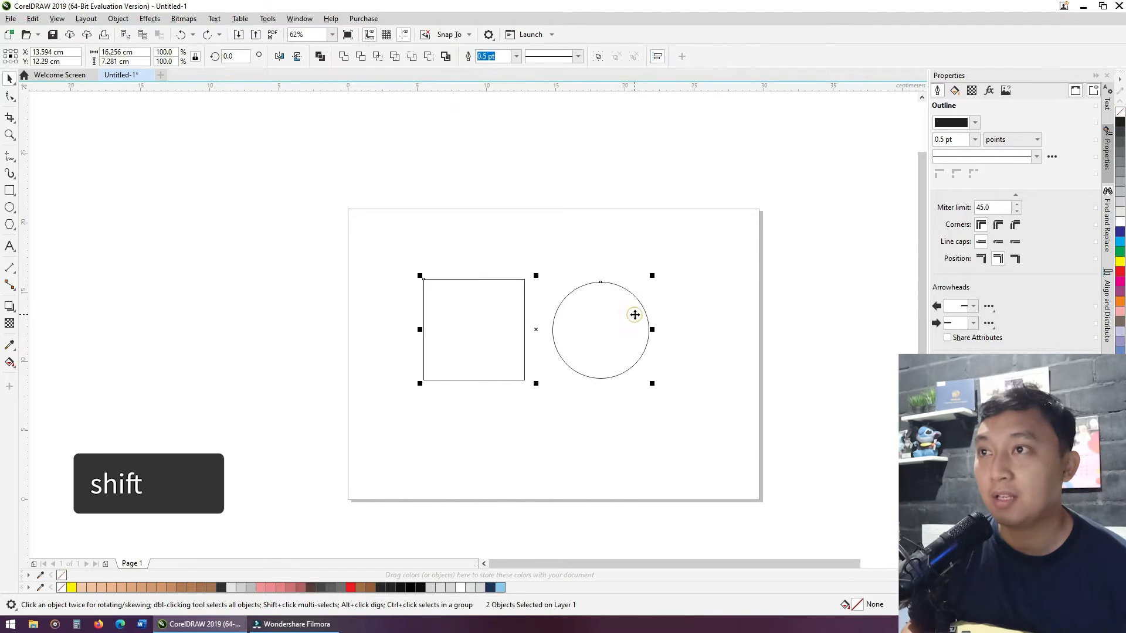
left_click_drag(604, 316, 628, 334)
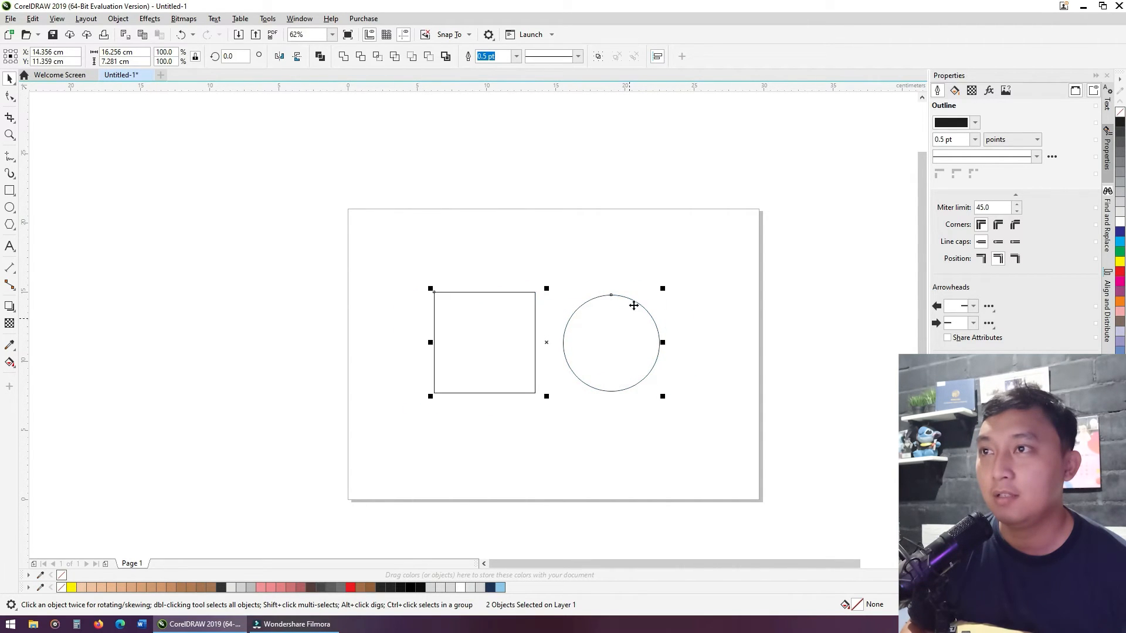
left_click(652, 252)
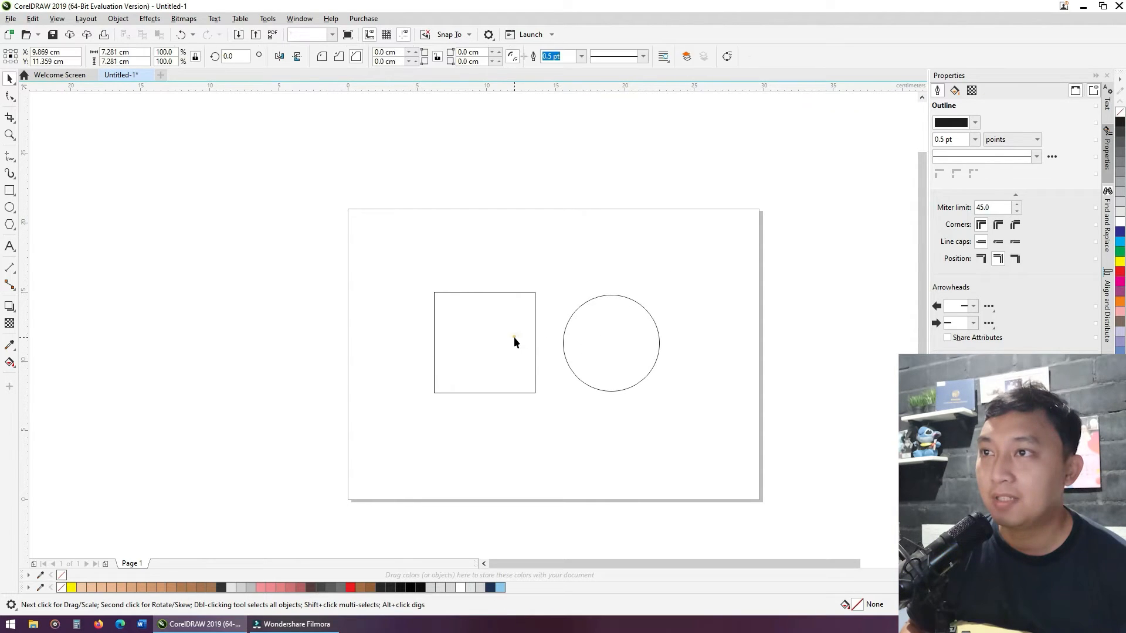
- Move the circle to about X 16.01, Y 11.40 cm so it overlaps the square's right edge, and deselect it
left_click(600, 326)
left_click(505, 258)
left_click_drag(610, 337, 569, 336)
scroll(531, 325, "down", 2)
scroll(532, 325, "up", 4)
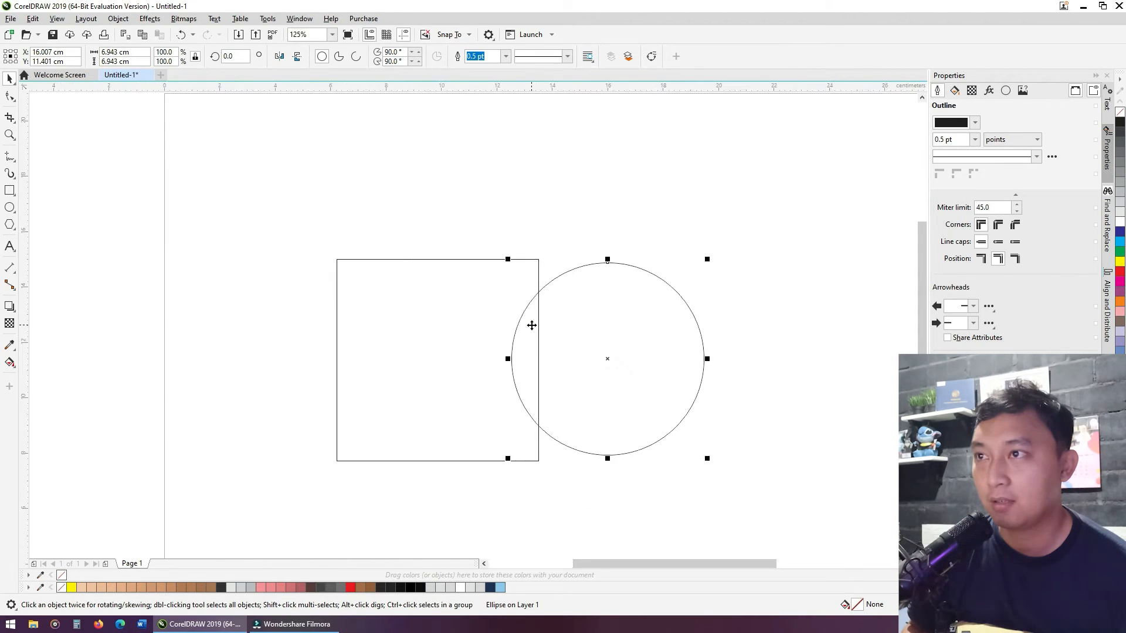
left_click(550, 214)
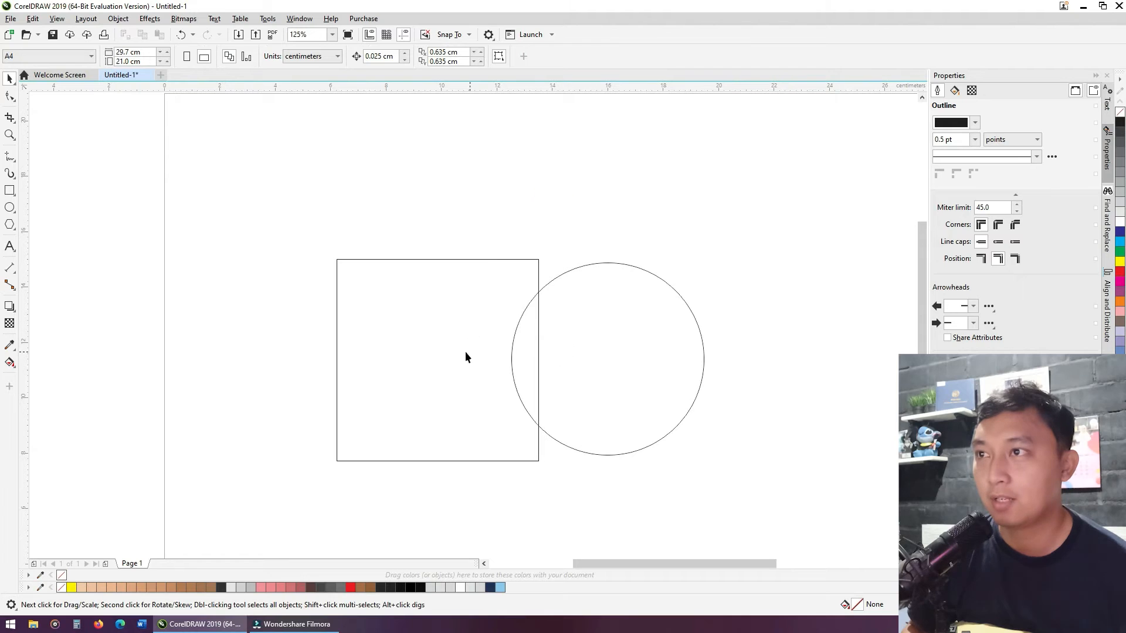
- Select the square and the circle alternately to check them as separate objects, and clear the selection
left_click(465, 323)
left_click(641, 319)
left_click(459, 322)
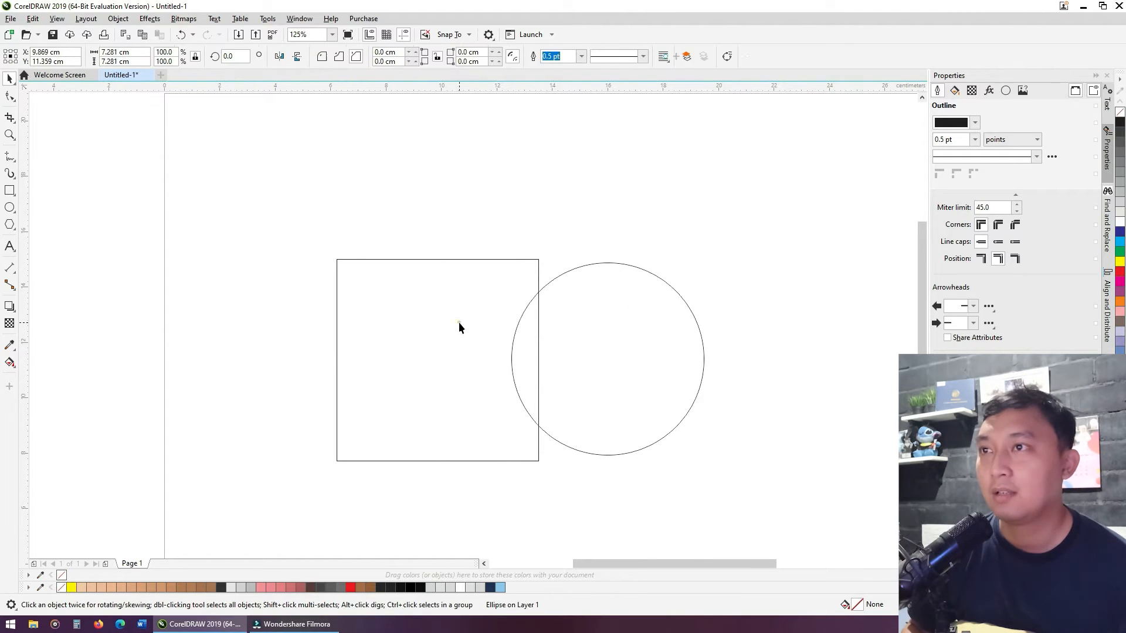
left_click(652, 319)
left_click(413, 307)
left_click(519, 178)
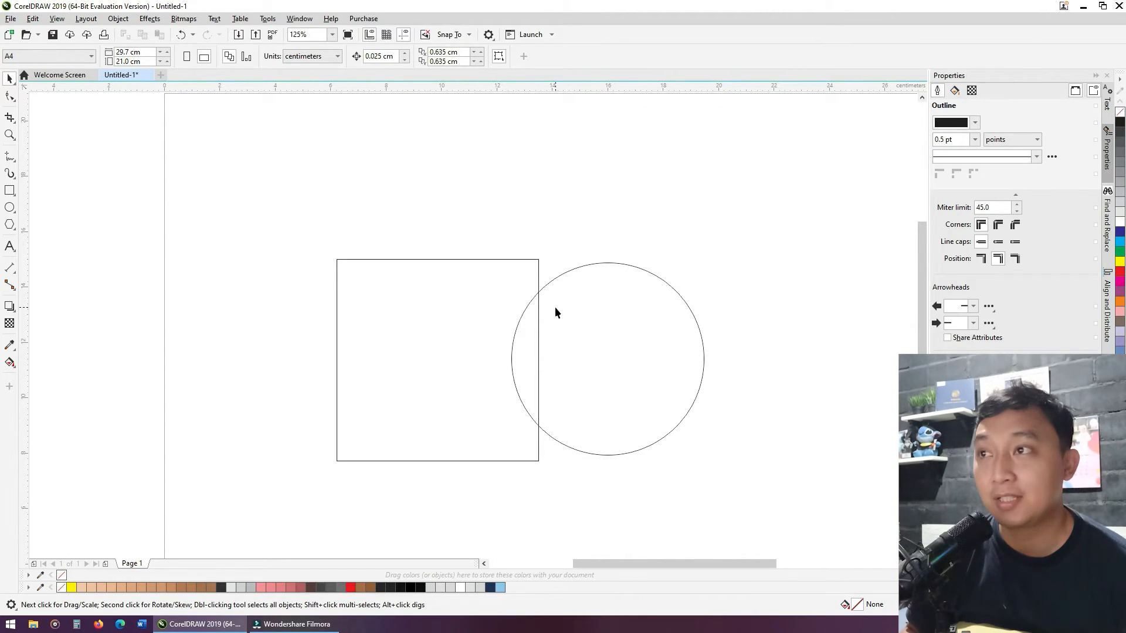
- Try moving the square to about X 8.85, Y 11.40 cm, undo the move, and deselect it
left_click_drag(422, 301, 394, 300)
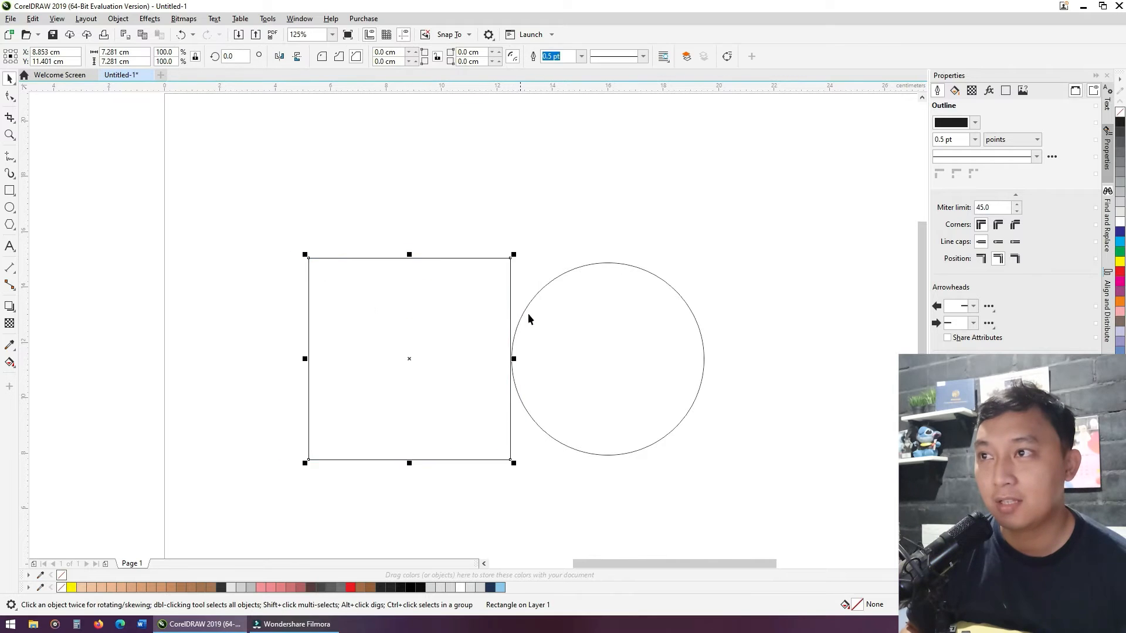
key("ctrl+z")
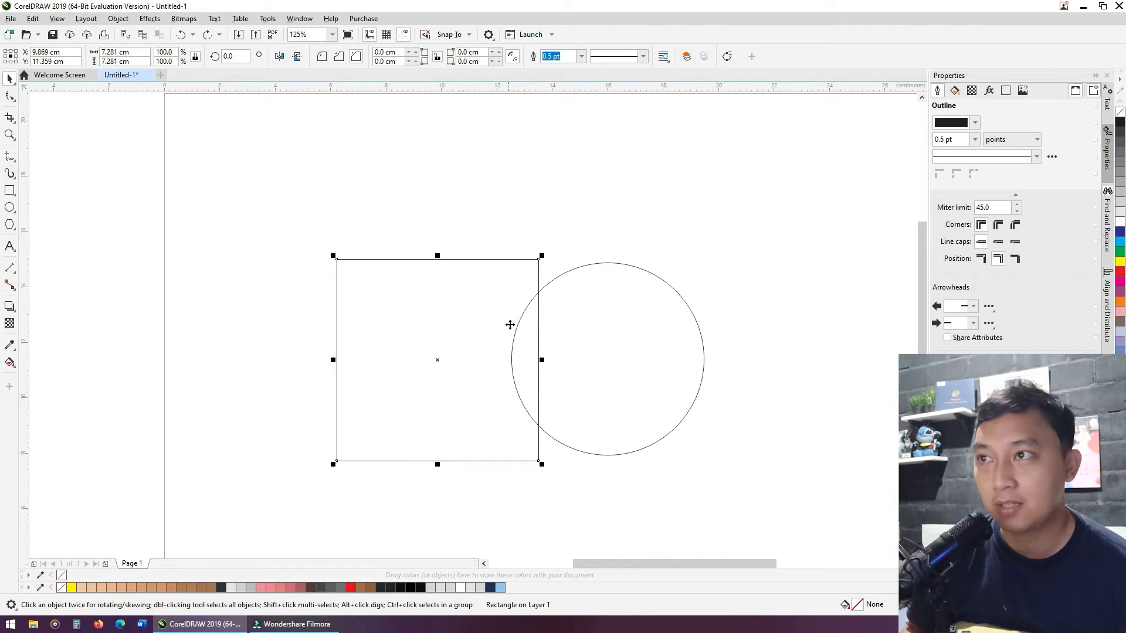
left_click(571, 203)
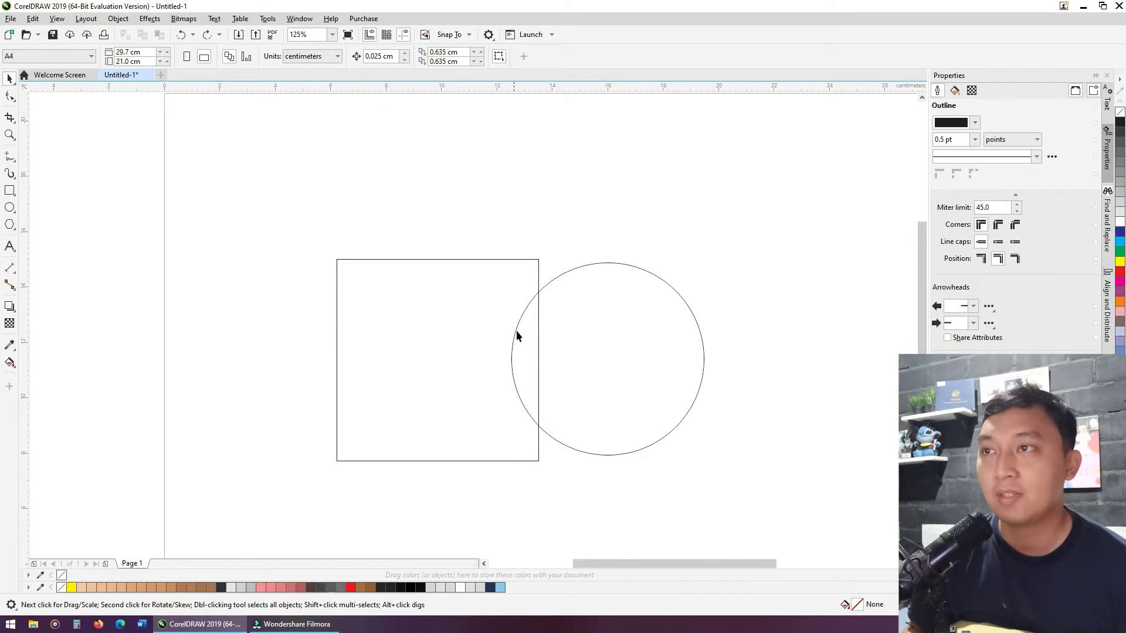
- Select the circle followed by the square, and trim the overlap out of the square with Trim
left_click(618, 318)
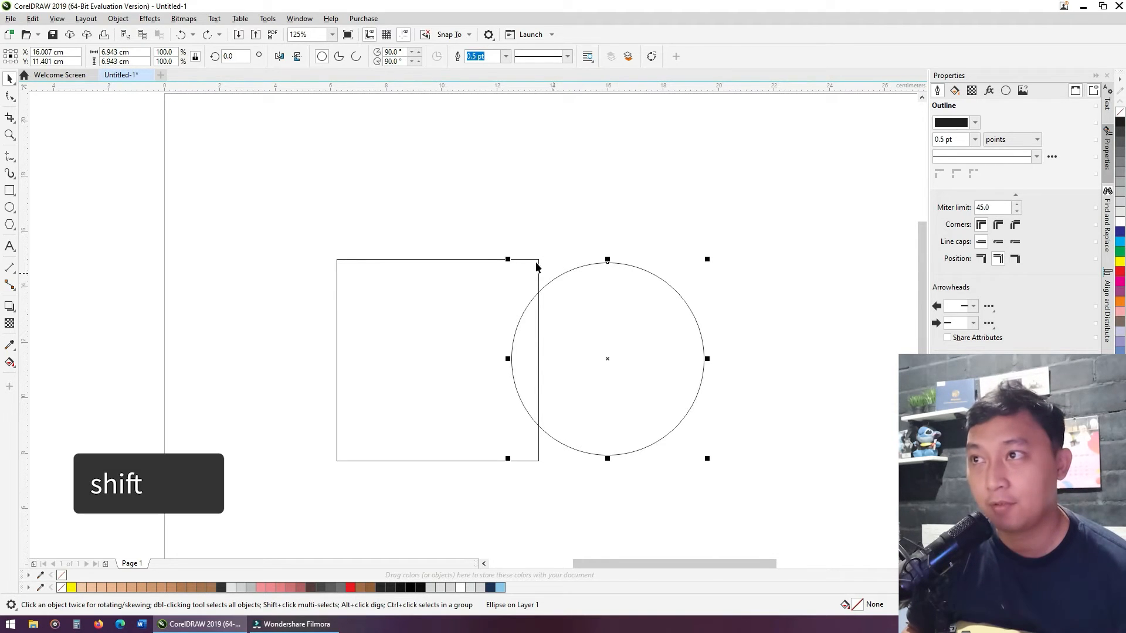
left_click(414, 330, "shift")
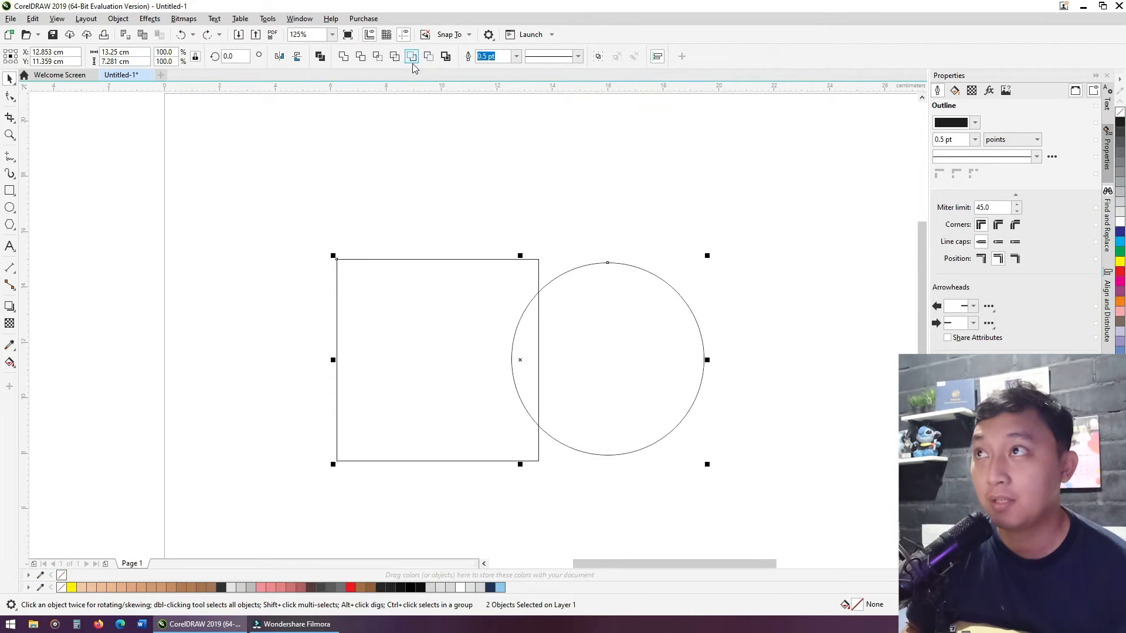
left_click(362, 57)
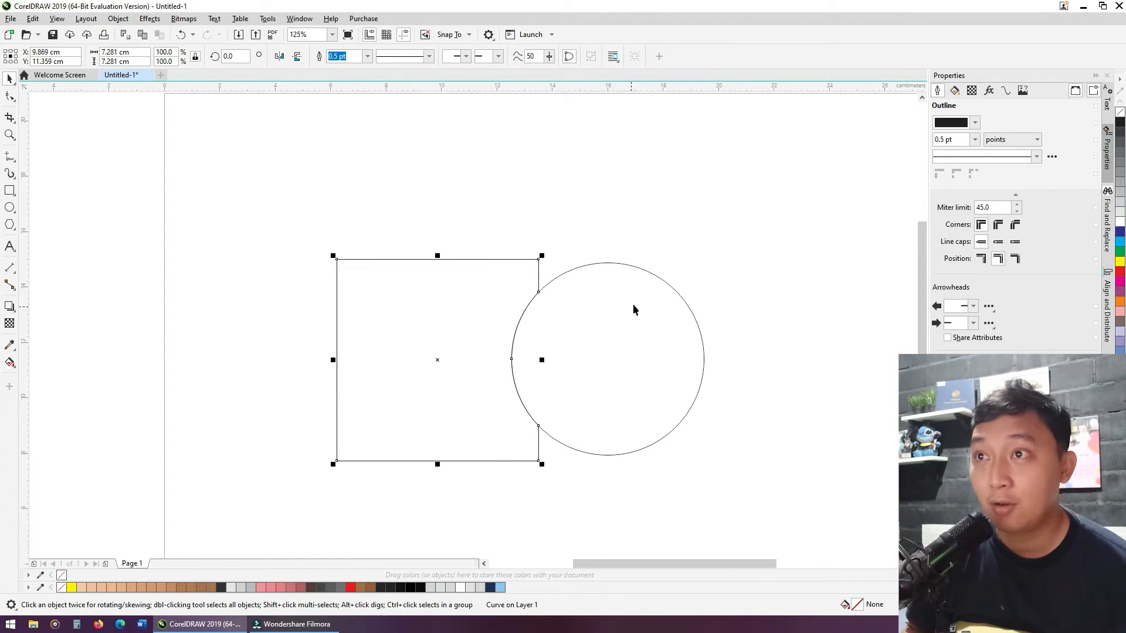
- Move the circle and the trimmed square apart, undo the moves and the trim, and select both objects
left_click(721, 306)
left_click_drag(618, 327, 716, 359)
left_click_drag(531, 294, 472, 297)
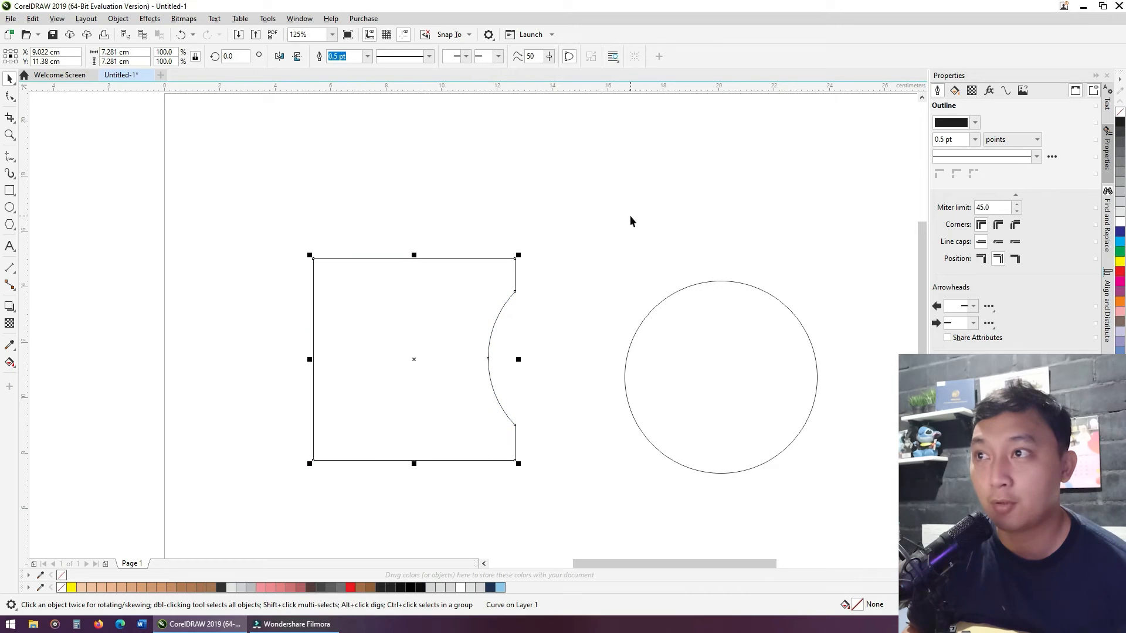
key("ctrl+z")
key("ctrl+z")
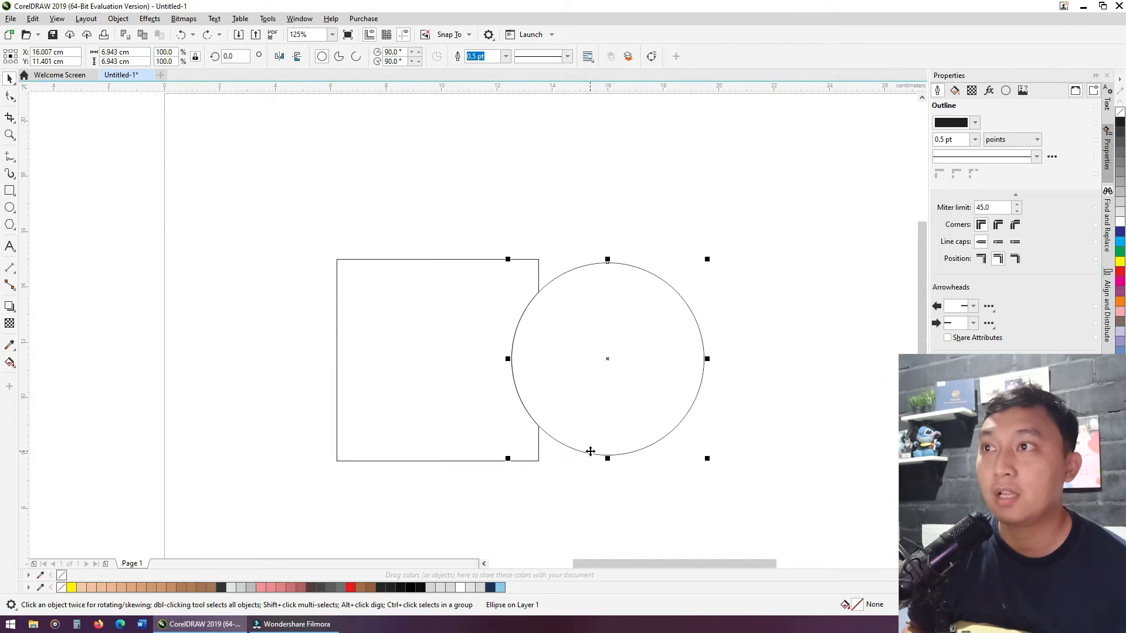
key("ctrl+a")
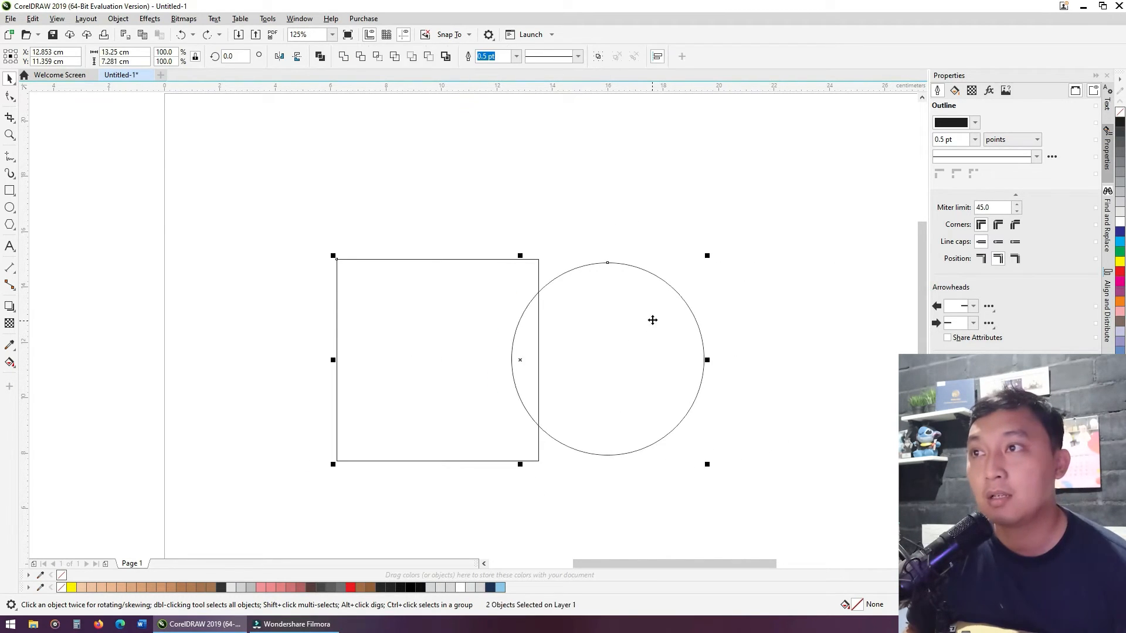
- Try moving the circle off the square to about X 19.03, Y 11.00 cm, and undo the move
left_click(673, 216)
left_click_drag(593, 358, 677, 370)
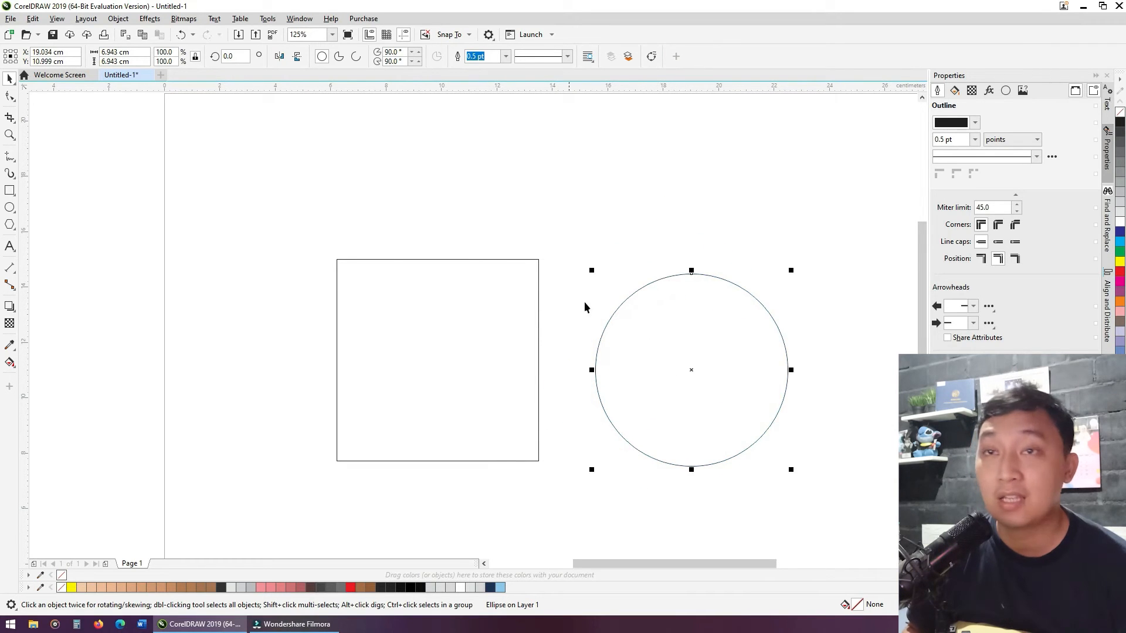
key("ctrl+z")
- Select both objects, cut the circle out of the square with Back Minus Front, and undo the operation
key("ctrl+a")
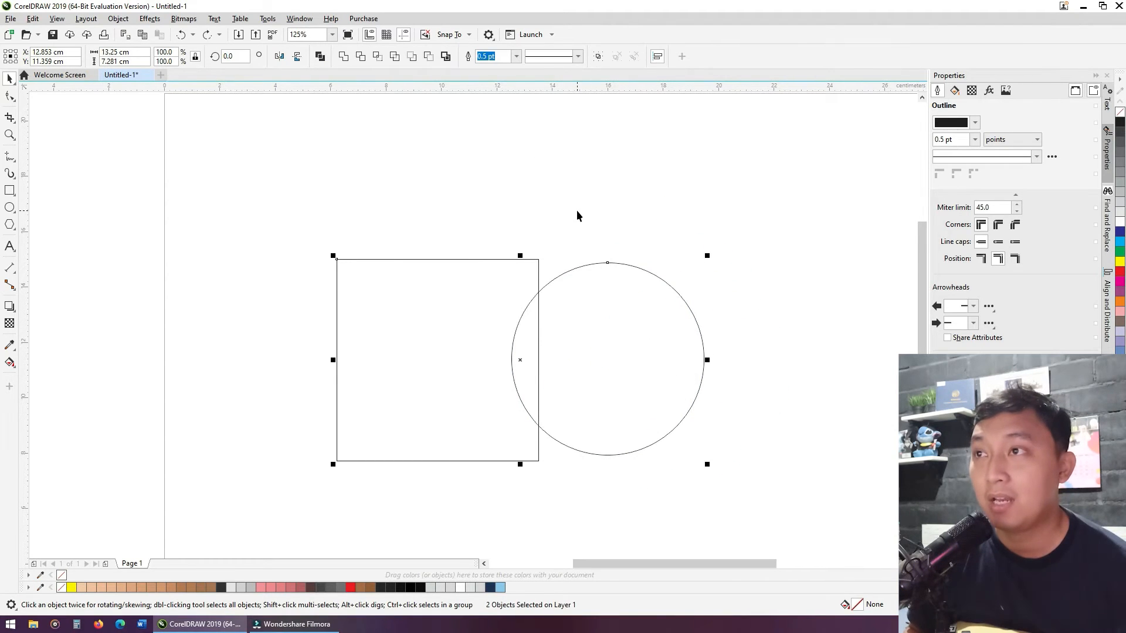
left_click(428, 57)
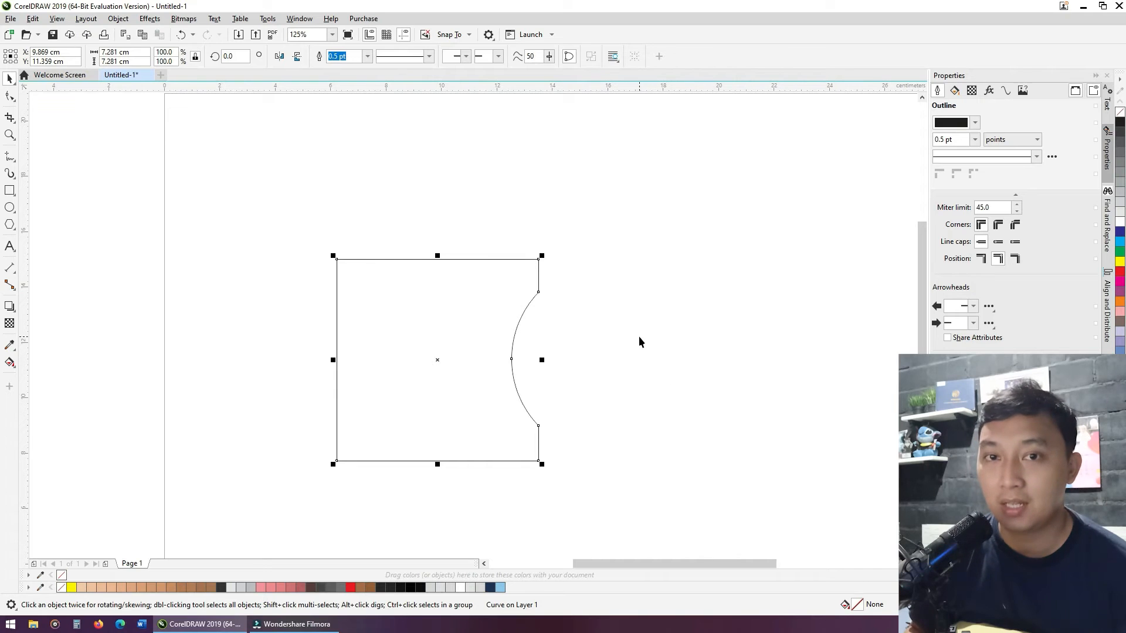
key("ctrl+z")
- Try moving the circle to about X 19.12, Y 11.21 cm, undo the move, and clear the selection
left_click_drag(623, 283, 711, 299)
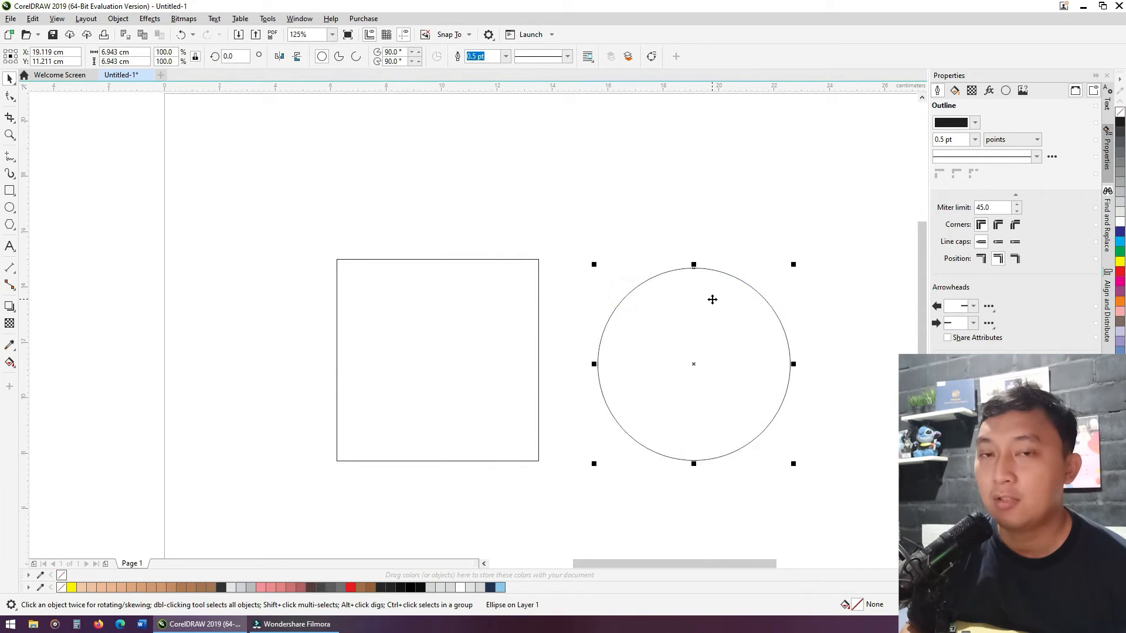
key("ctrl+z")
left_click(659, 203)
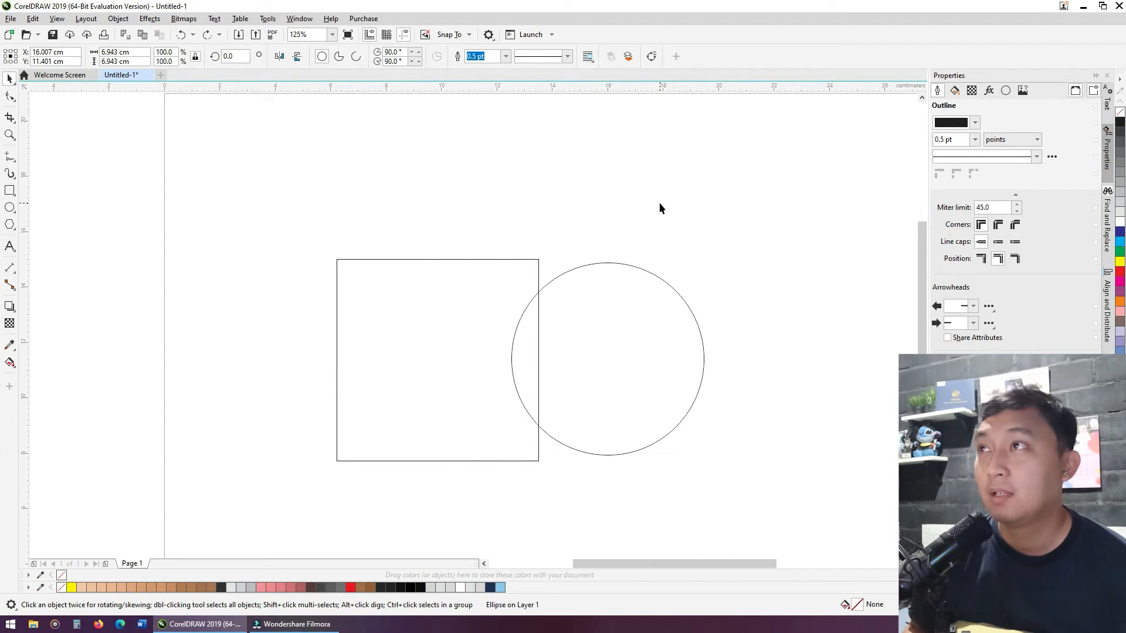
- Select the circle and the square together, view the description of Weld, and clear the selection
left_click(624, 331)
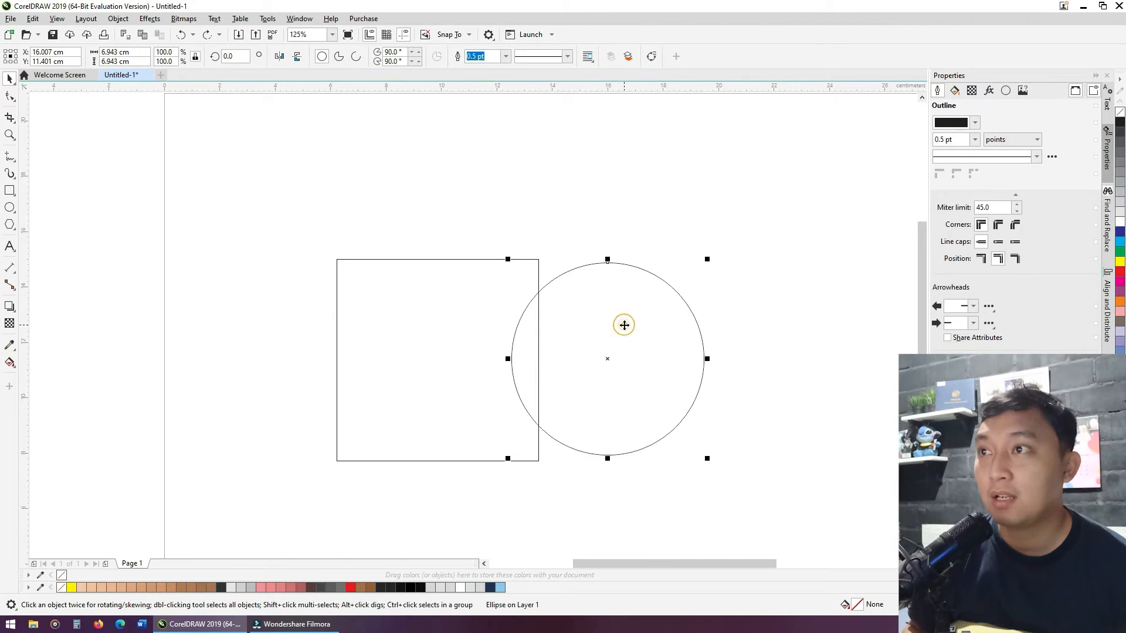
left_click(461, 317, "shift")
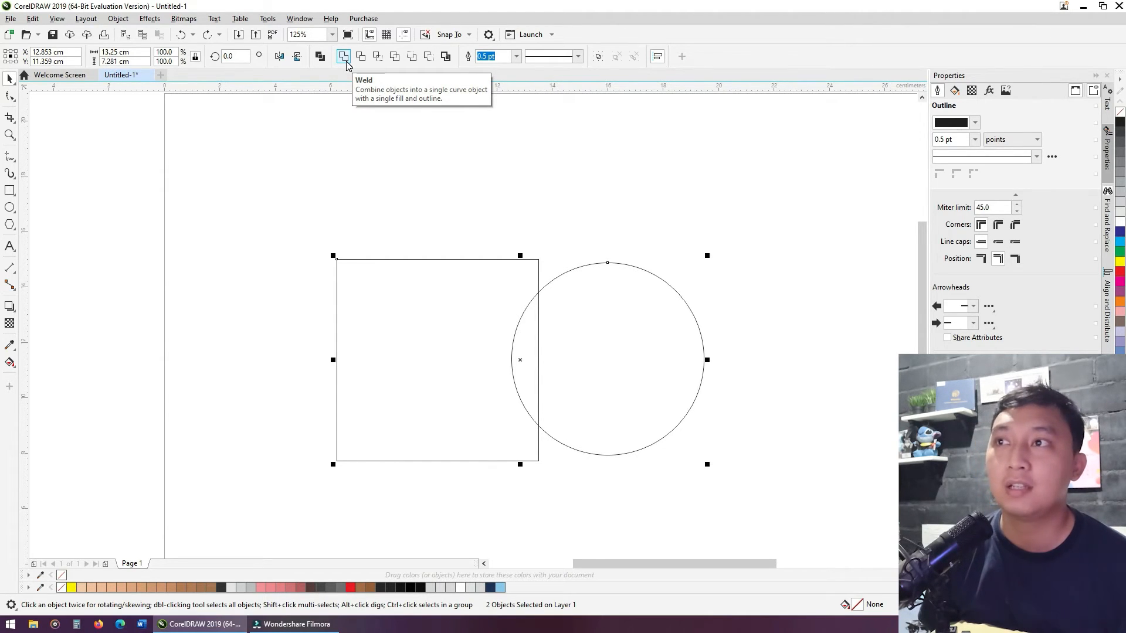
left_click(500, 145)
- Try moving the circle and the square apart in opposite directions, undo both moves, and clear the selection
left_click_drag(576, 284, 696, 267)
left_click_drag(504, 328, 370, 331)
key("ctrl+z")
key("ctrl+z")
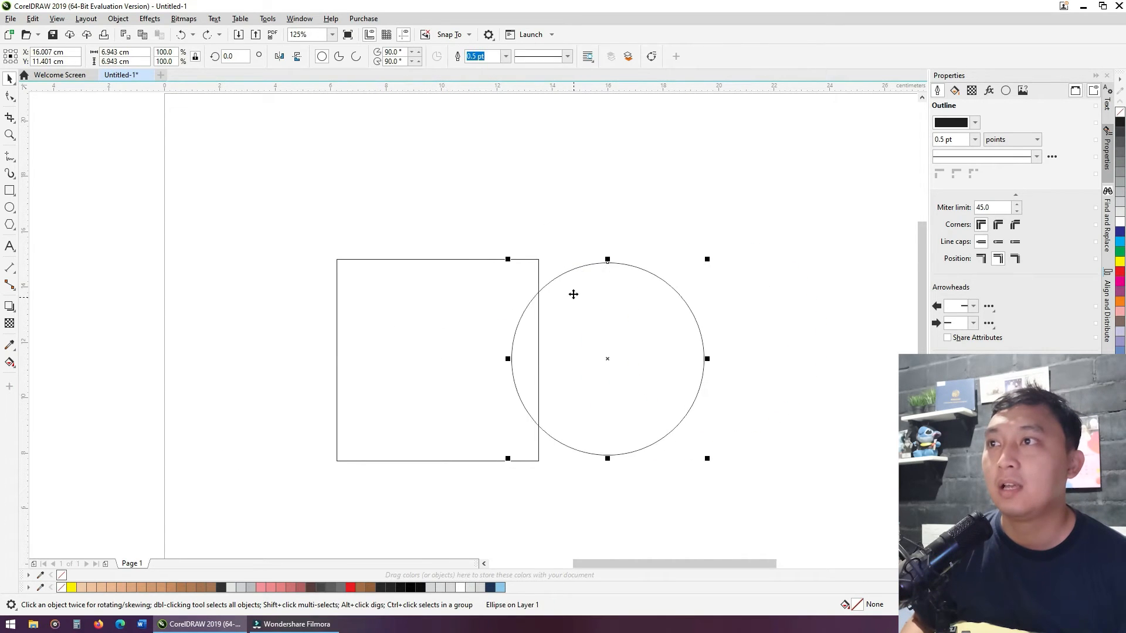
left_click(575, 227)
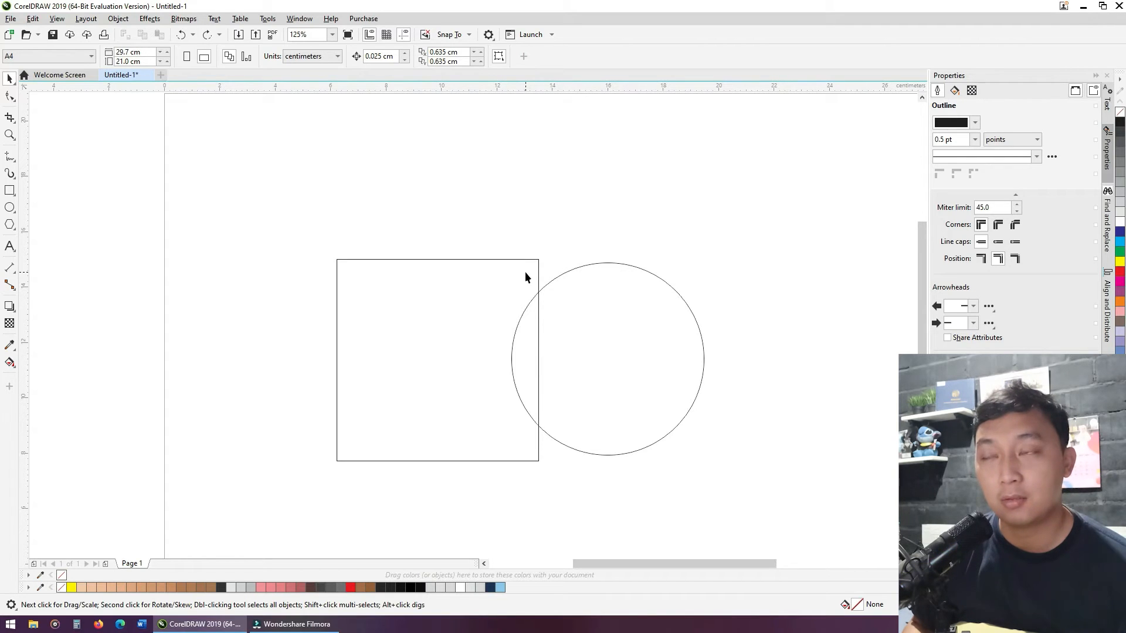
- Select the circle and the square, weld them into a single curve with Weld, and deselect it
left_click(604, 293)
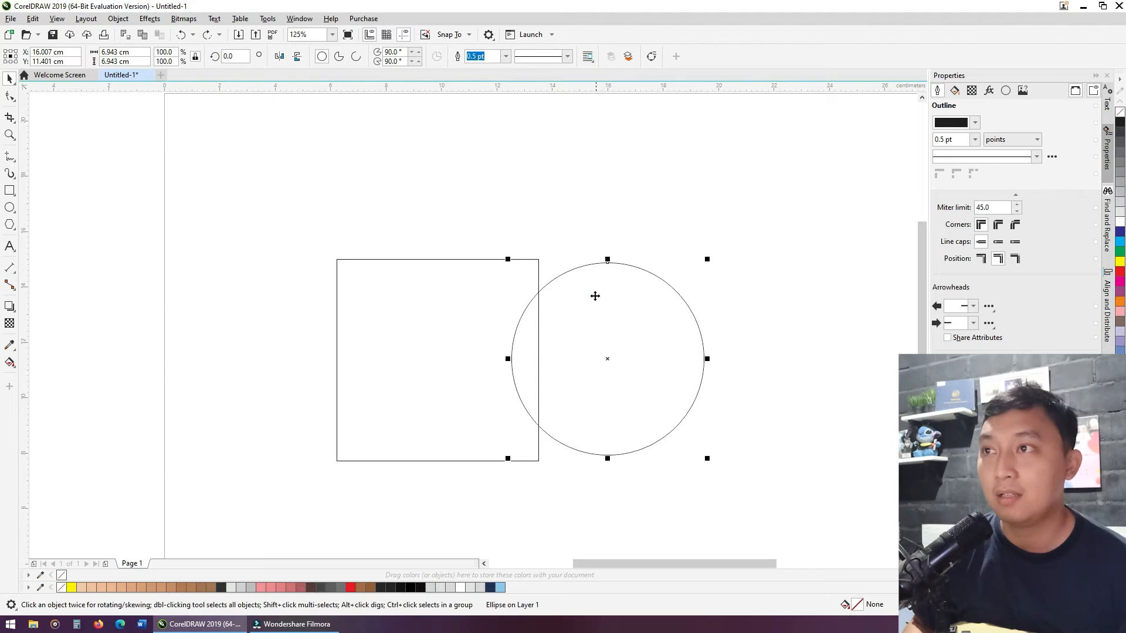
left_click(448, 306, "shift")
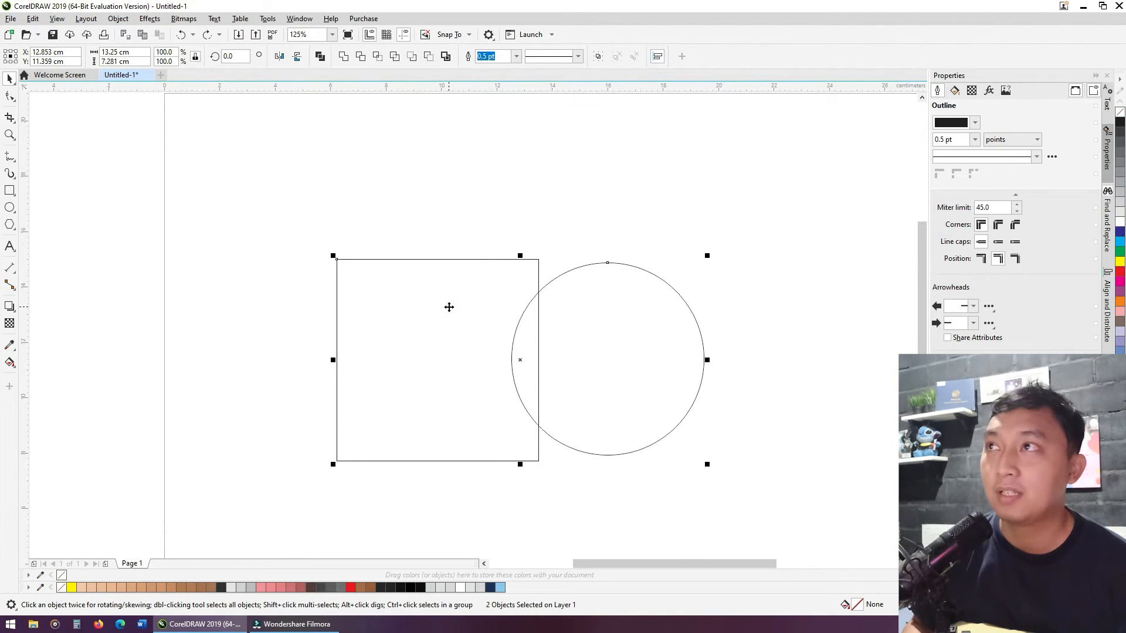
left_click(344, 56)
left_click(519, 176)
- Move the welded shape to about X 13.64, Y 12.95 cm and on to X 11.63, Y 12.06 cm, and undo the moves and the weld
left_click_drag(614, 330, 690, 289)
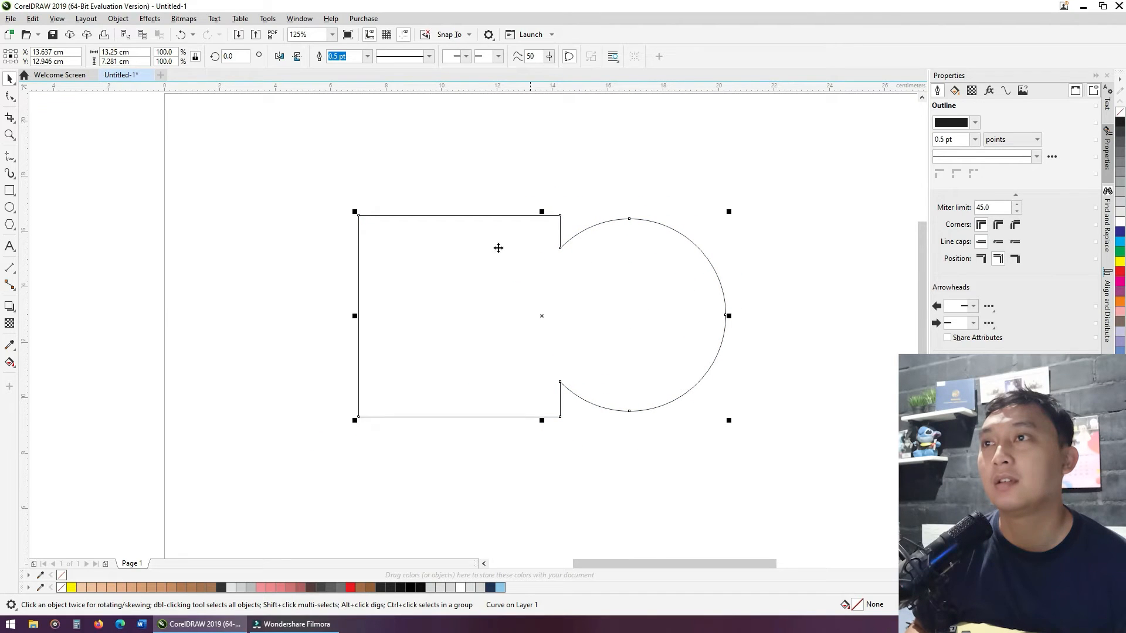
left_click_drag(628, 307, 579, 332)
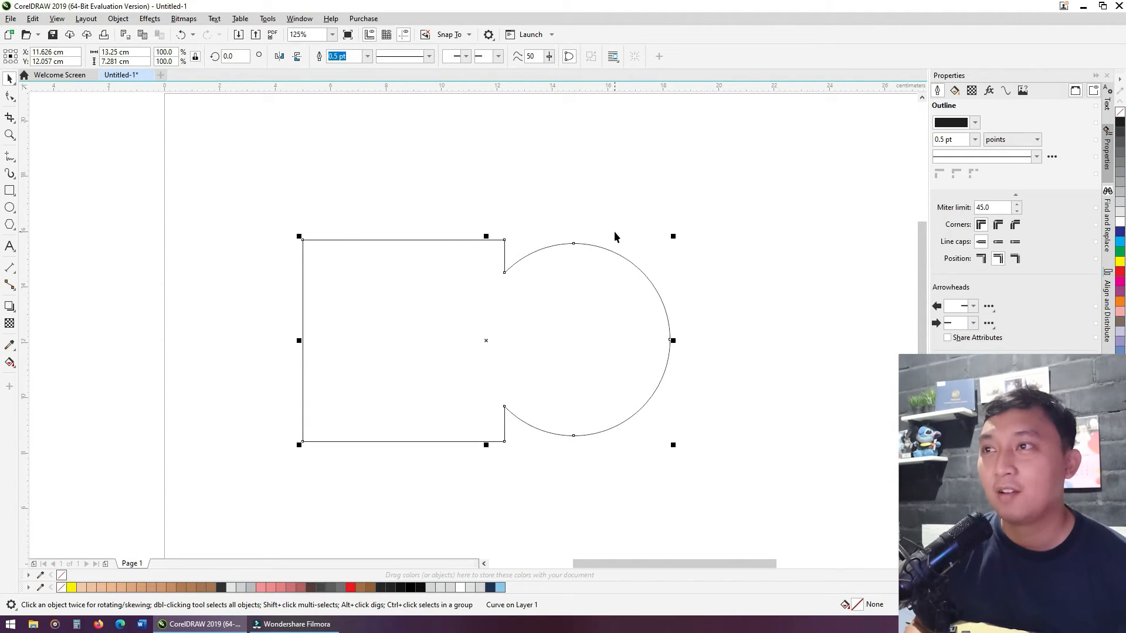
key("ctrl+z")
key("ctrl+z")
key("ctrl+z")
key("ctrl+z")
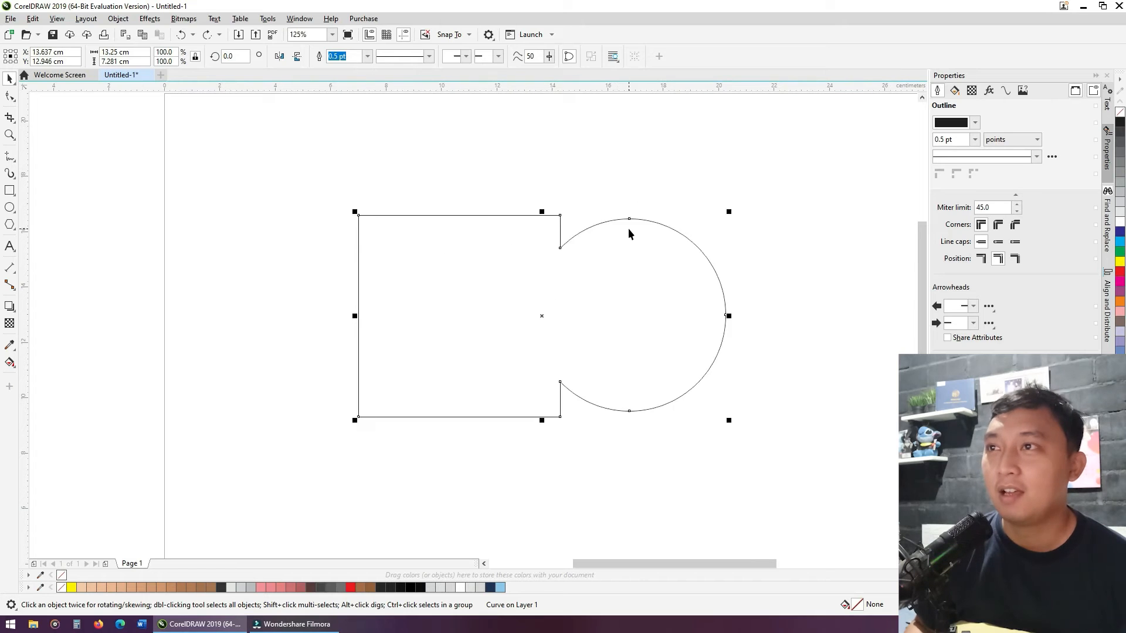
key("ctrl+z")
- Try moving the circle away from the square again, undo that move, and deselect everything
left_click(621, 218)
left_click_drag(616, 299, 737, 290)
key("ctrl+z")
left_click(562, 191)
left_click(611, 200)
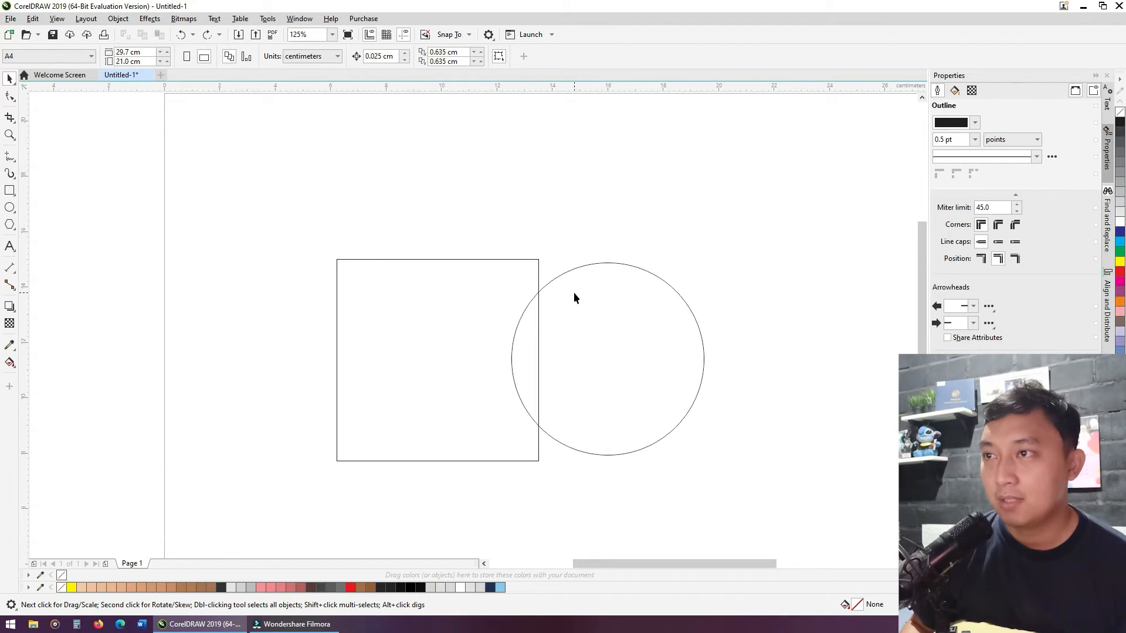
- Move the circle to about X 15.73, Y 11.40 cm over the square's right edge, deselect it, and select it again
left_click_drag(626, 311, 606, 317)
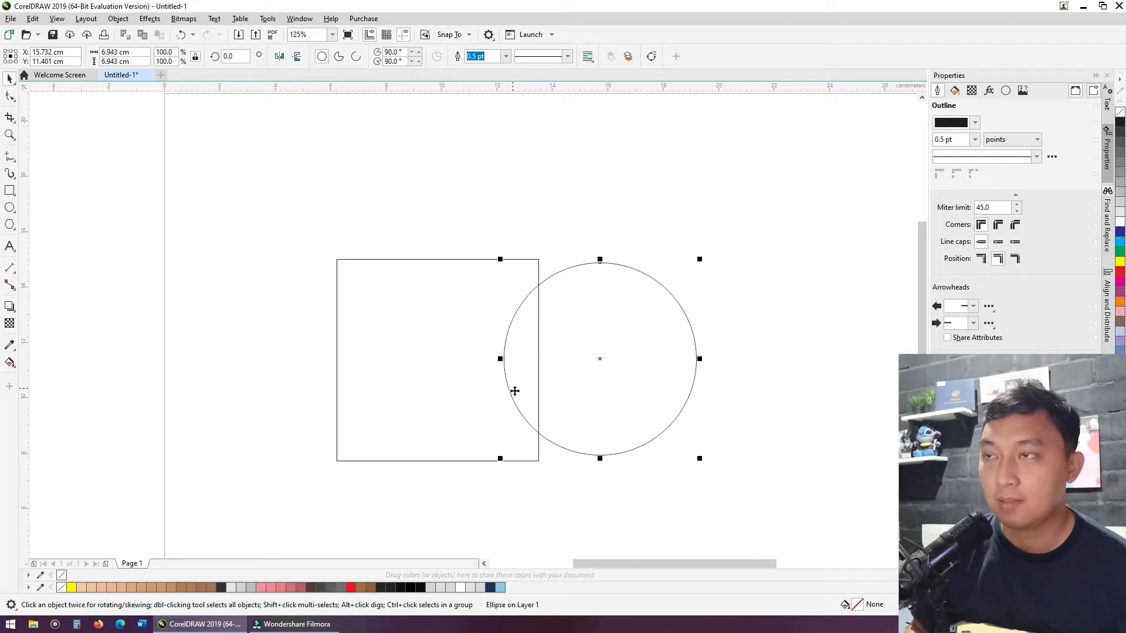
left_click(665, 171)
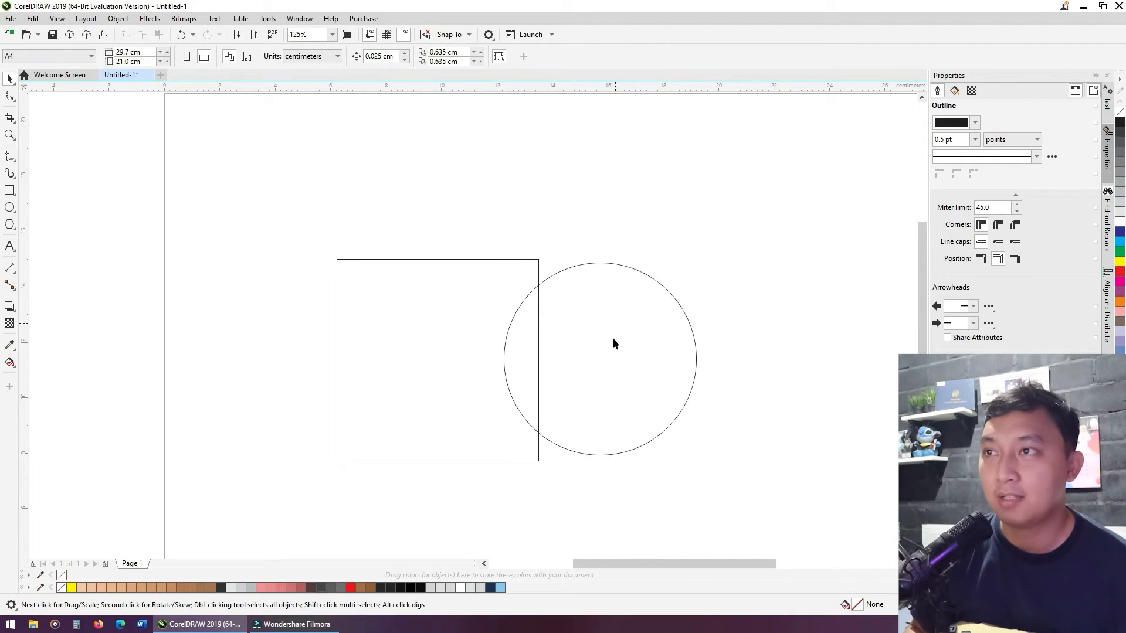
left_click(621, 301)
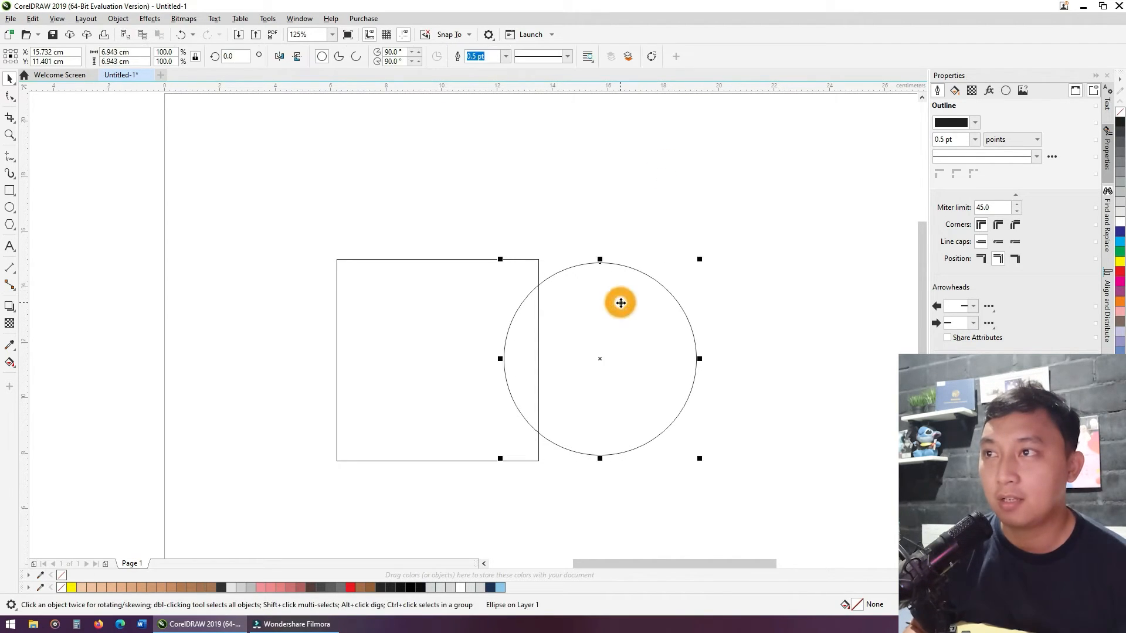
- Add the square to the circle's selection and create a shape from their overlap with Intersect
key("shift")
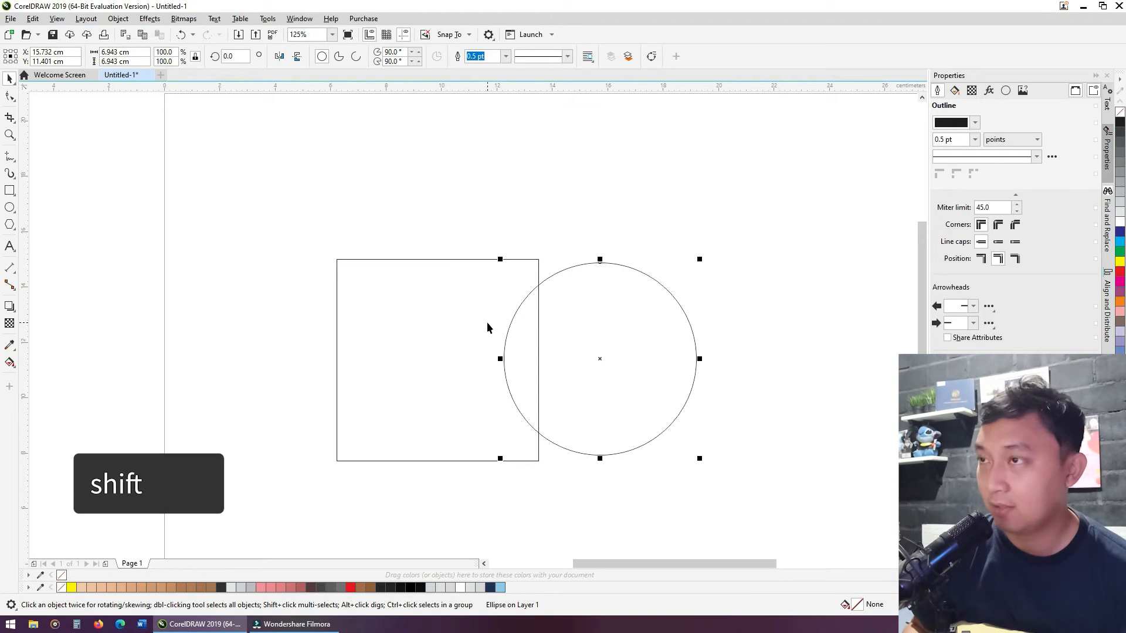
left_click(455, 301, "shift")
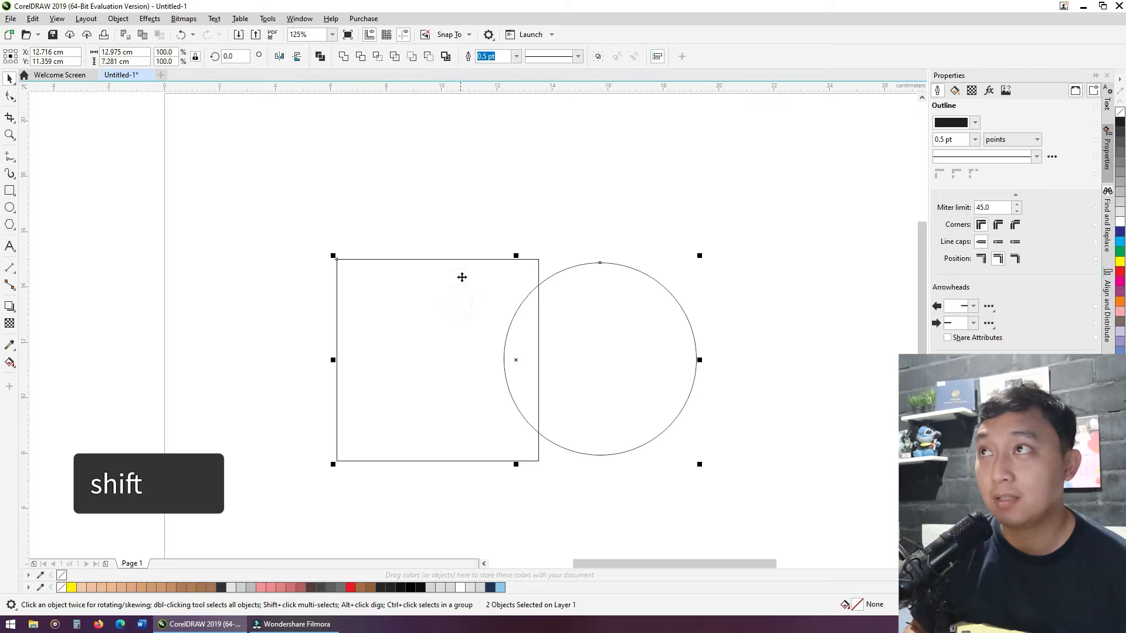
left_click(378, 58)
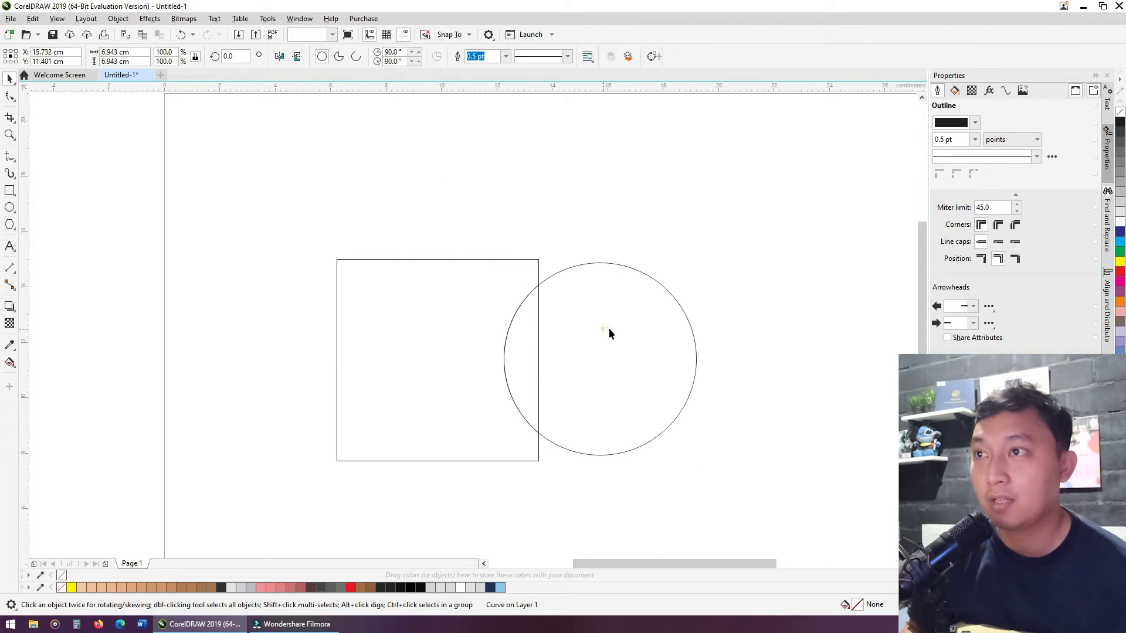
- Try moving the circle, the square and the intersection shape apart, and undo the moves
left_click_drag(608, 329, 725, 321)
left_click_drag(485, 342, 347, 340)
mouse_move(529, 347)
left_mouse_down()
mouse_move(563, 360)
mouse_move(505, 322)
mouse_move(518, 345)
left_mouse_up()
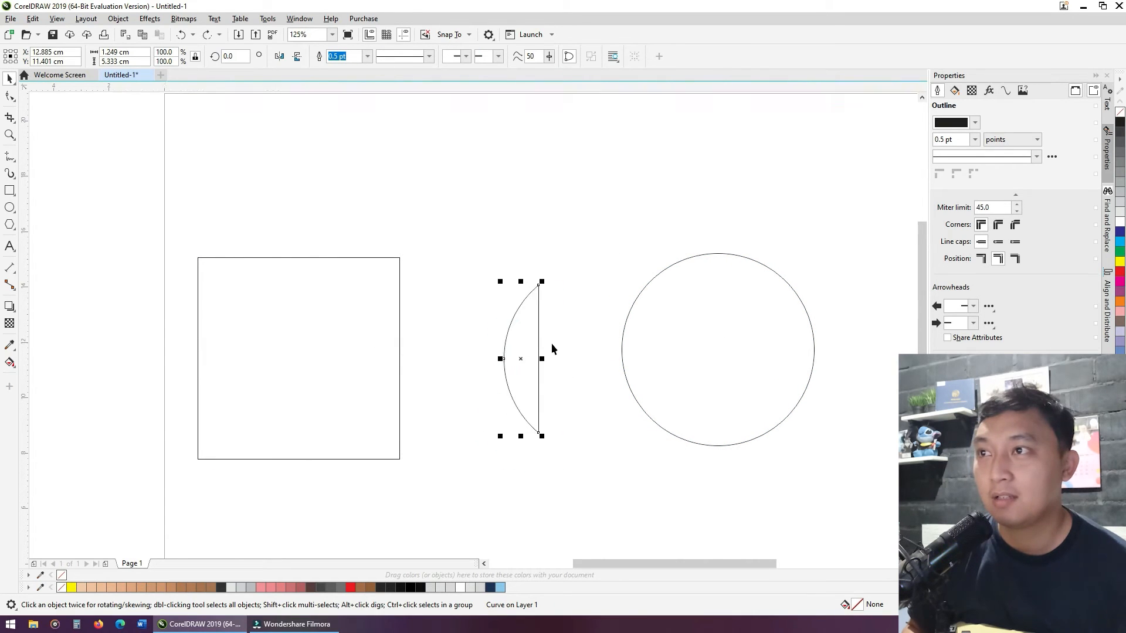
key("ctrl+z")
key("ctrl+z")
key("ctrl+z")
key("ctrl+z")
- Select the intersection shape between the square and circle, fill it with dark grey, and deselect it
left_click_drag(477, 495, 584, 270)
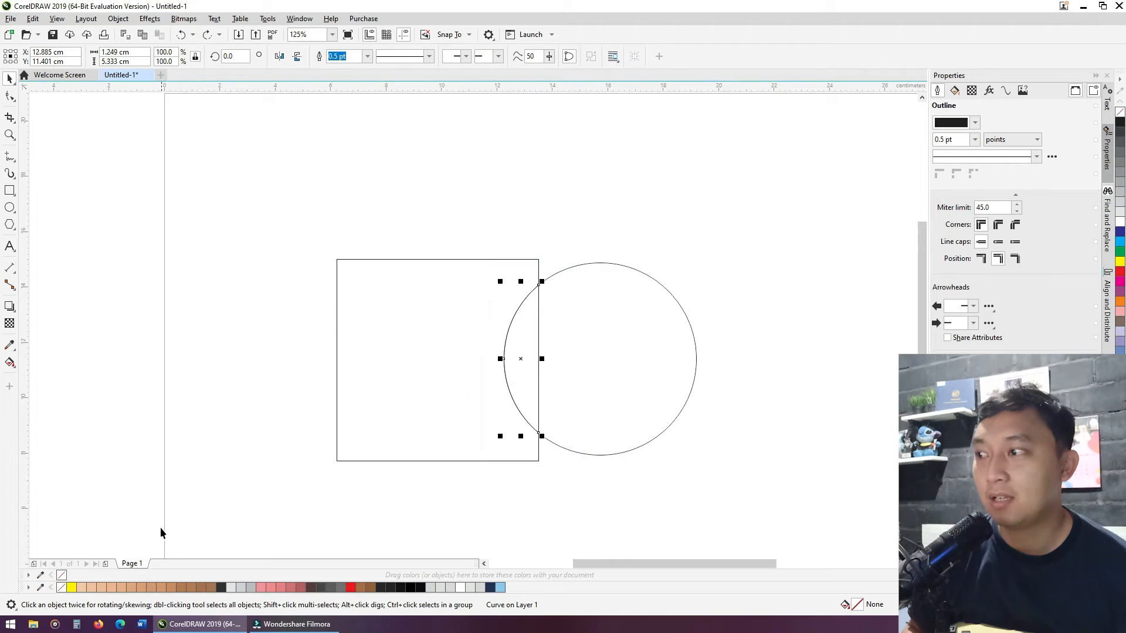
left_click(222, 588)
left_click(755, 373)
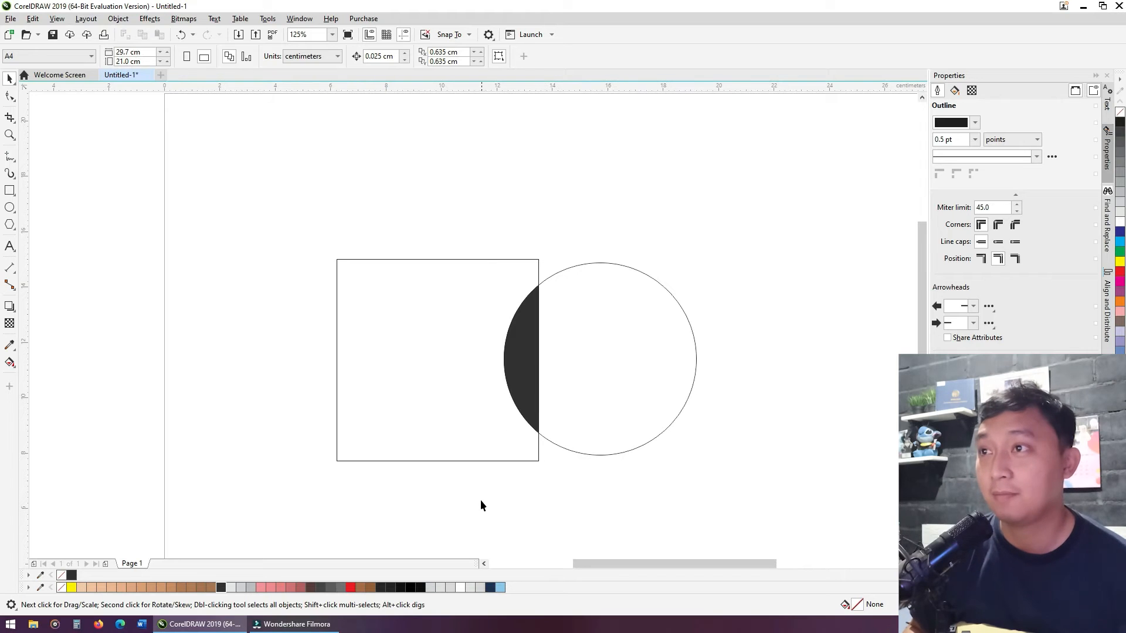
- Select only the dark grey intersection shape and delete it
left_click_drag(480, 502, 579, 217)
left_click(522, 506)
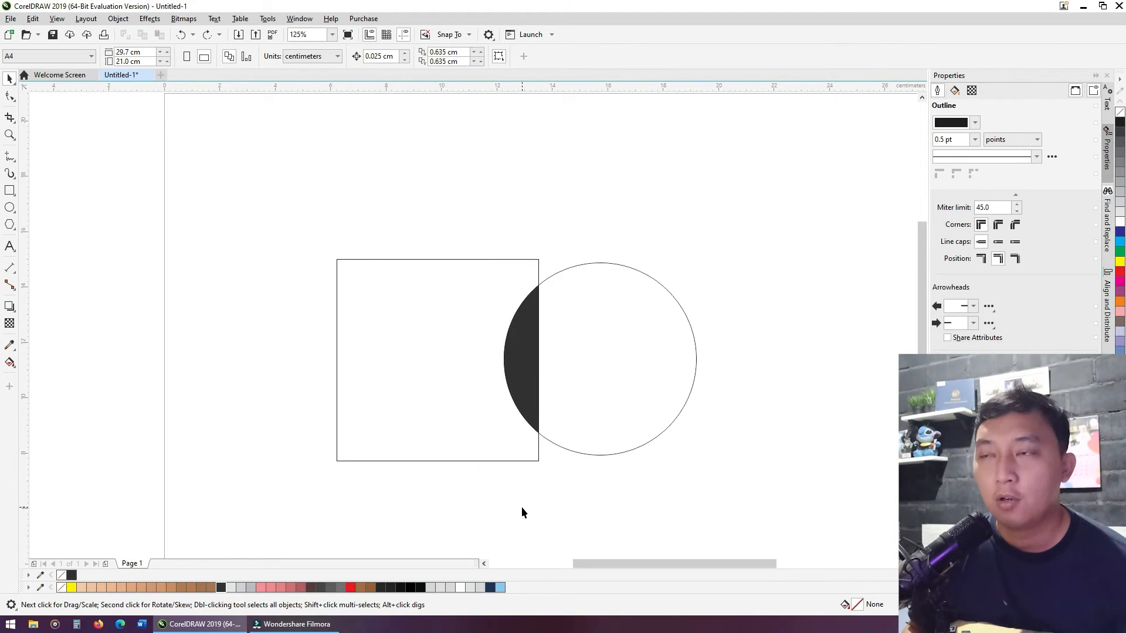
left_click_drag(431, 506, 609, 180)
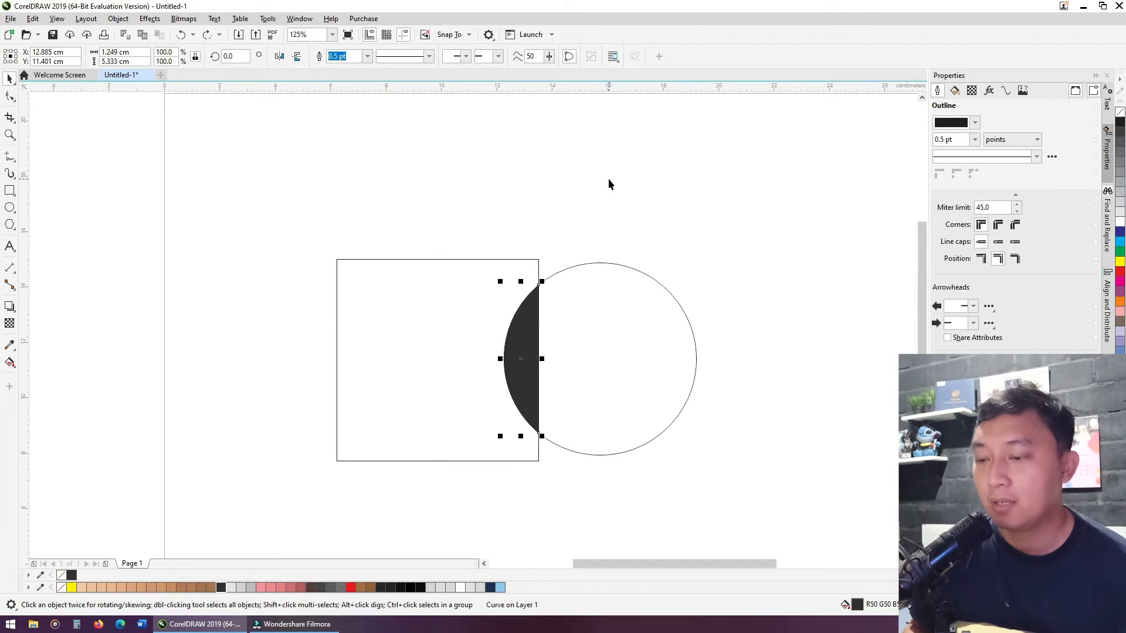
key("Delete")
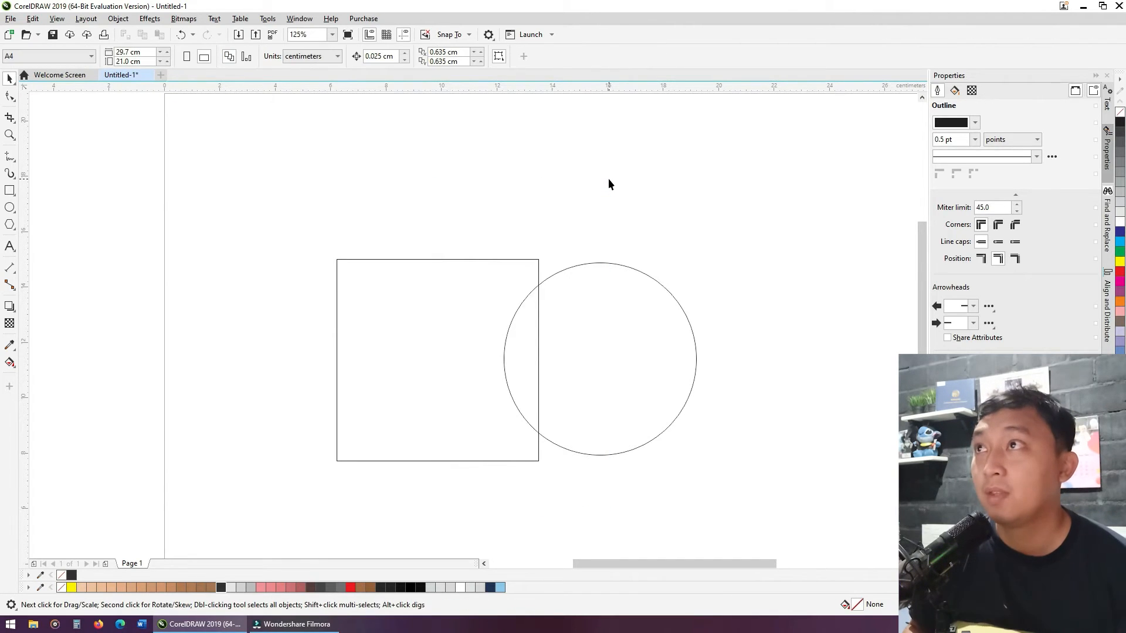
- Select the circle and the square together and apply Simplify to them
left_click(593, 309)
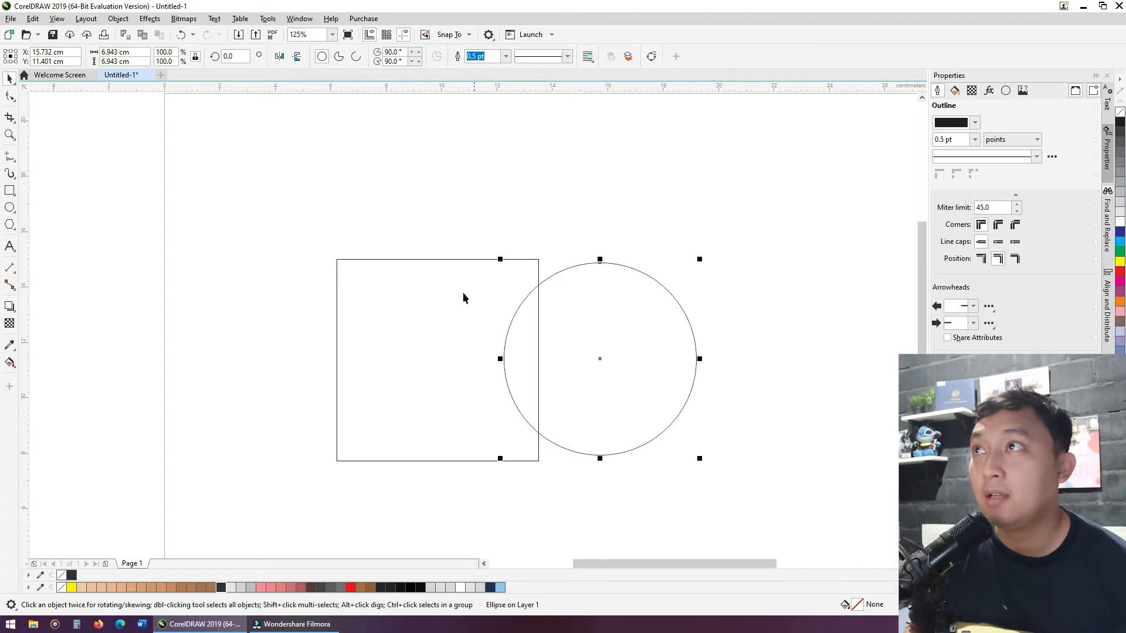
left_click(428, 286, "shift")
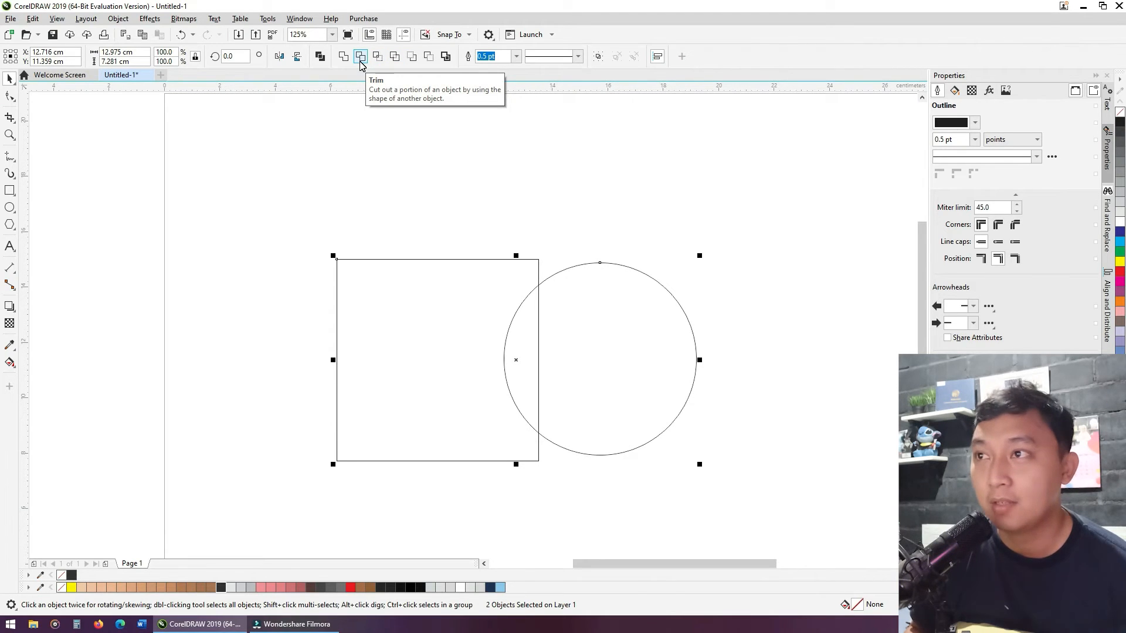
left_click(535, 185)
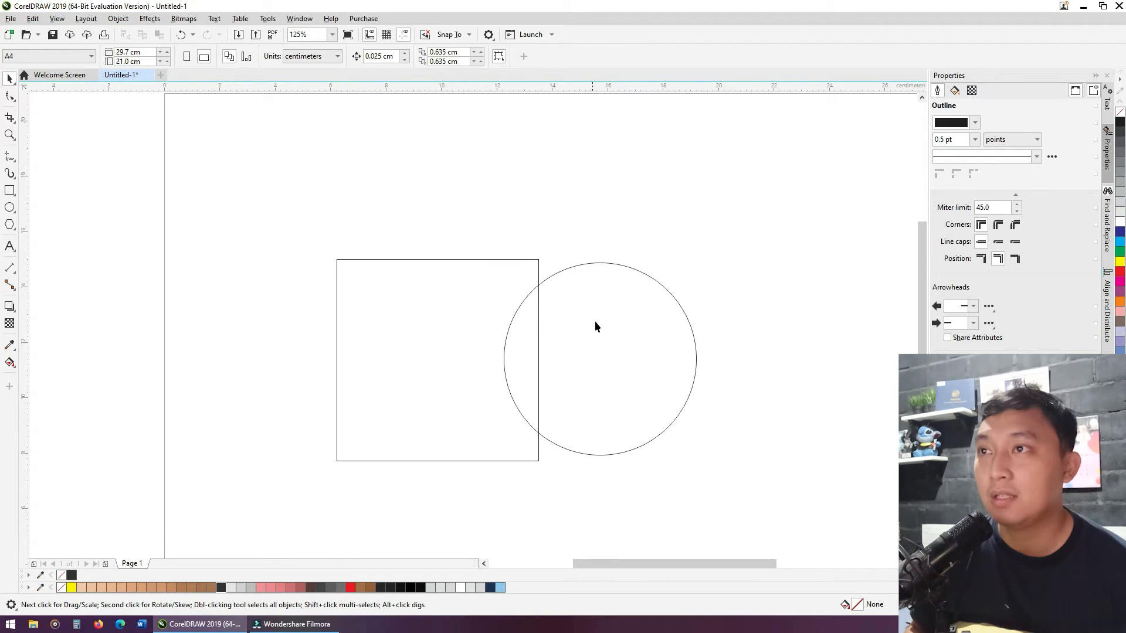
left_click(598, 302)
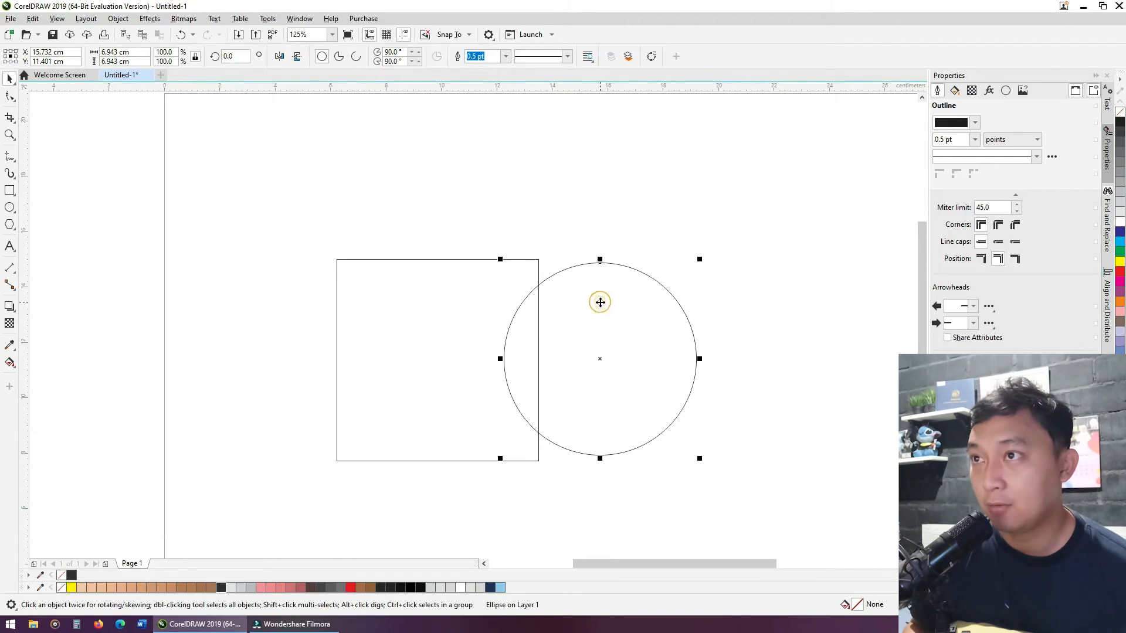
key("shift")
left_click(452, 309, "shift")
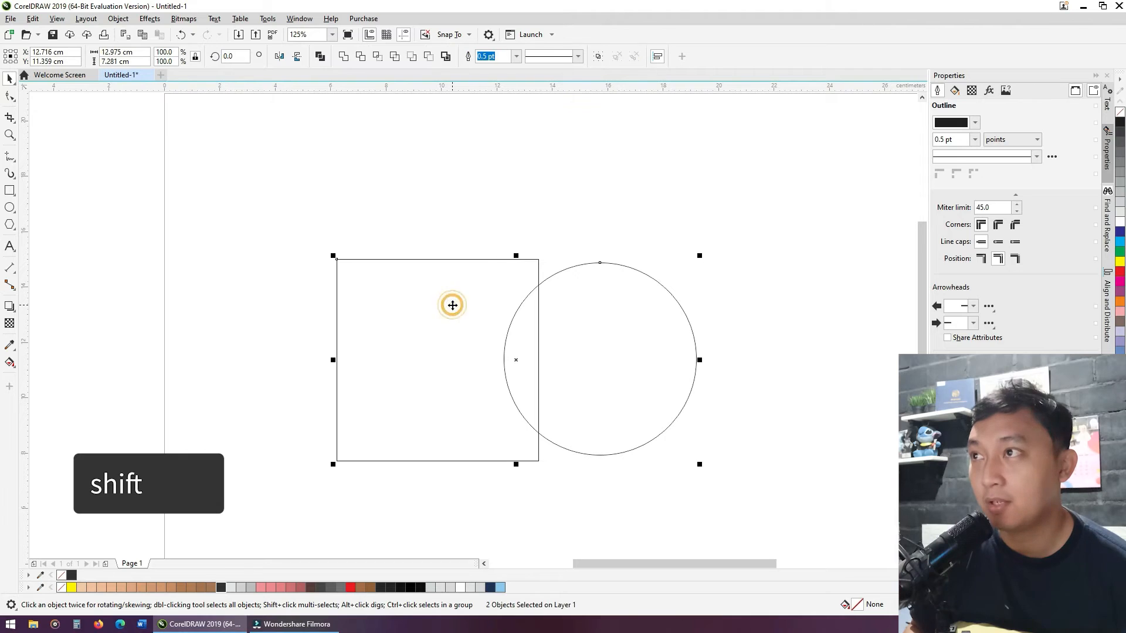
left_click(396, 57)
- Move the circle away from the simplified square, and undo both the move and the Simplify
left_click_drag(604, 305, 782, 297)
key("ctrl+z")
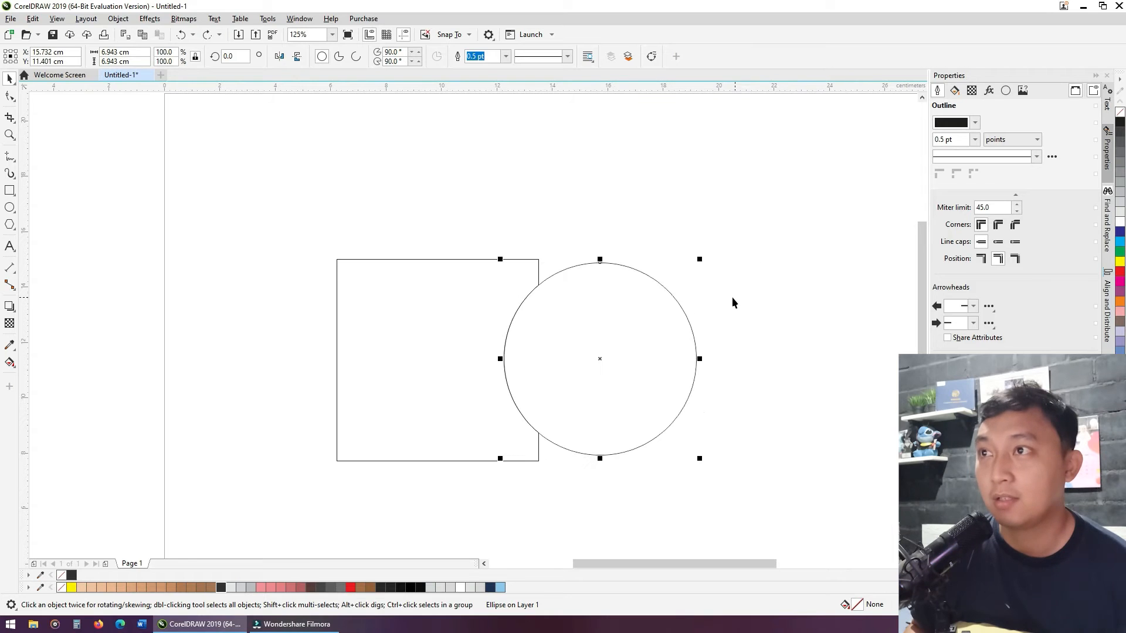
key("ctrl+z")
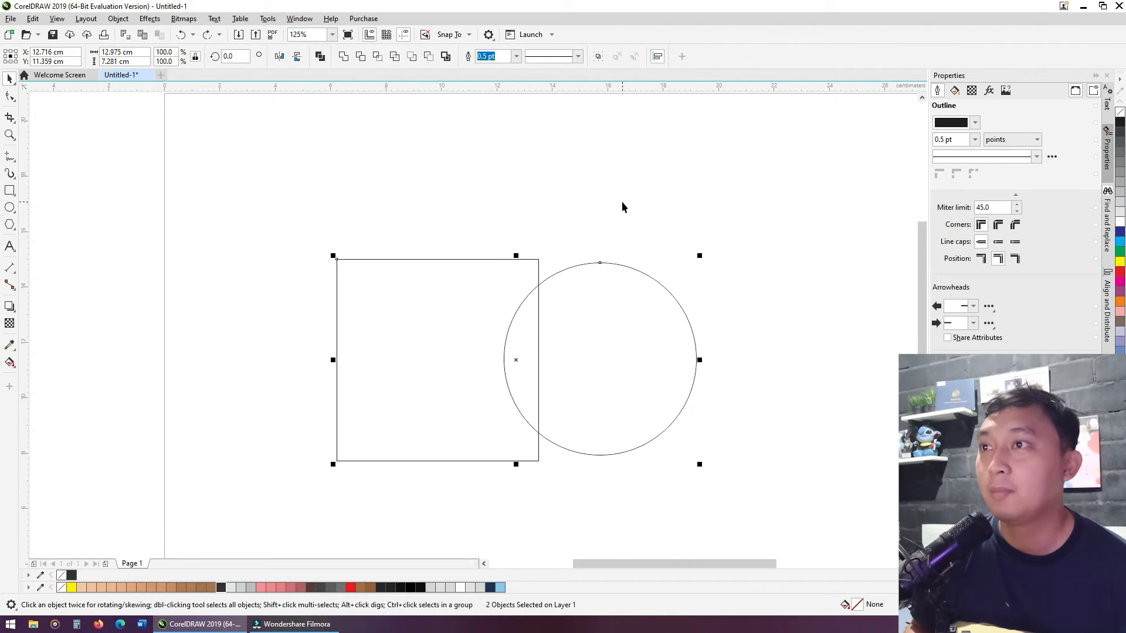
- Select the circle and the square together, try Back minus front on them, and undo it
left_click(621, 203)
left_click(610, 305)
left_click(460, 300, "shift")
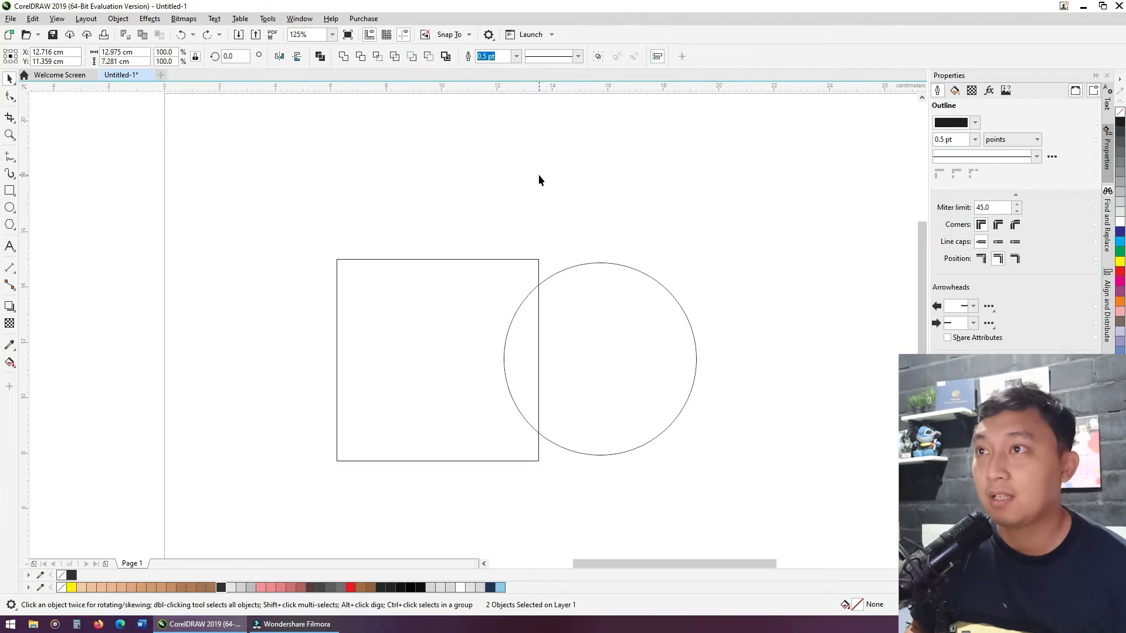
left_click(610, 290)
left_click(593, 300)
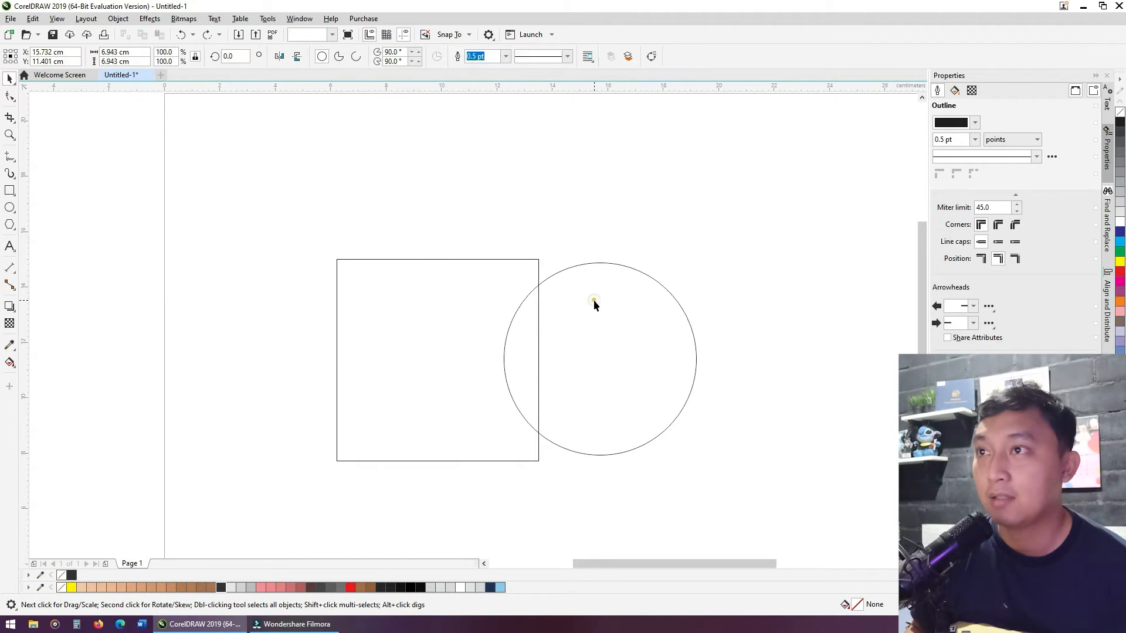
left_click(444, 295, "shift")
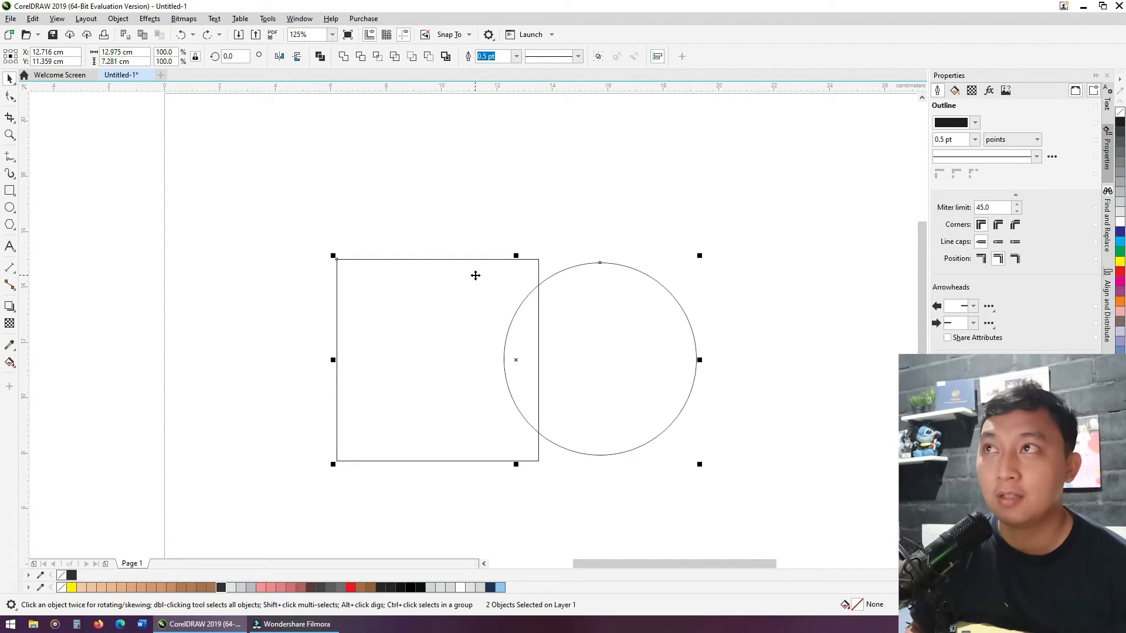
left_click(430, 57)
key("ctrl+z")
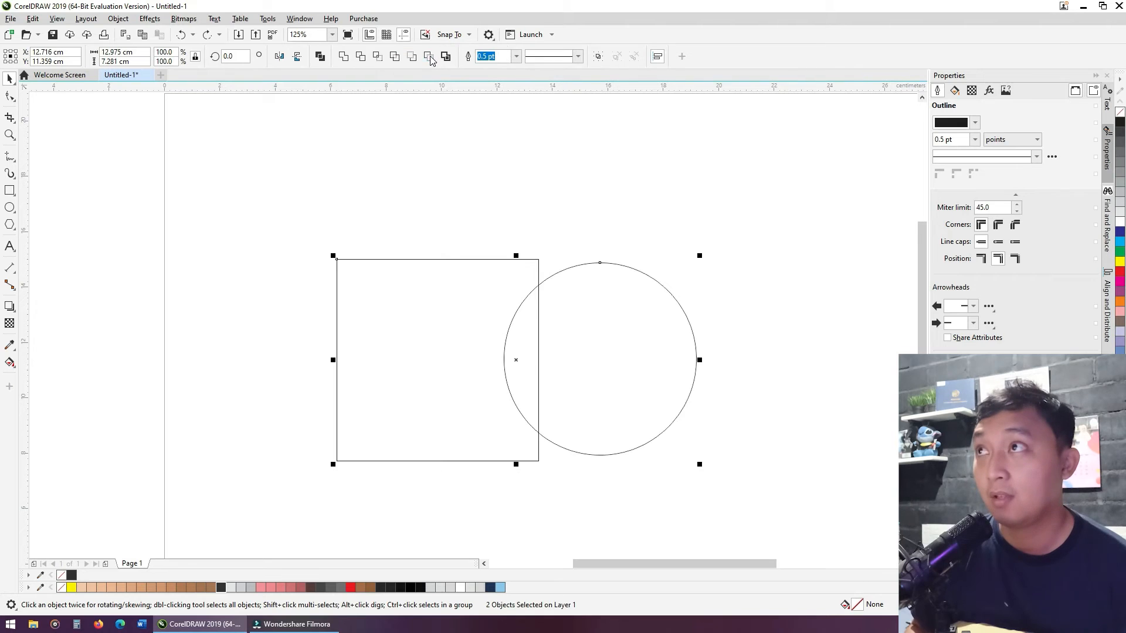
- Try Trim and another shaping command on the selected square and circle, undoing each result
left_click(361, 57)
key("ctrl+z")
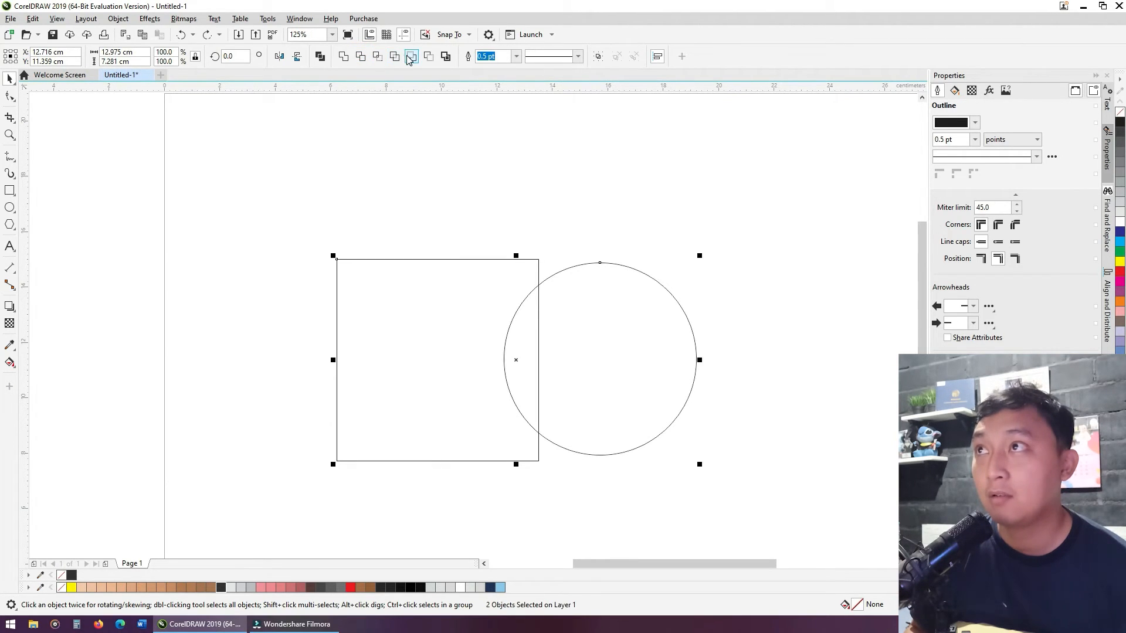
left_click(406, 59)
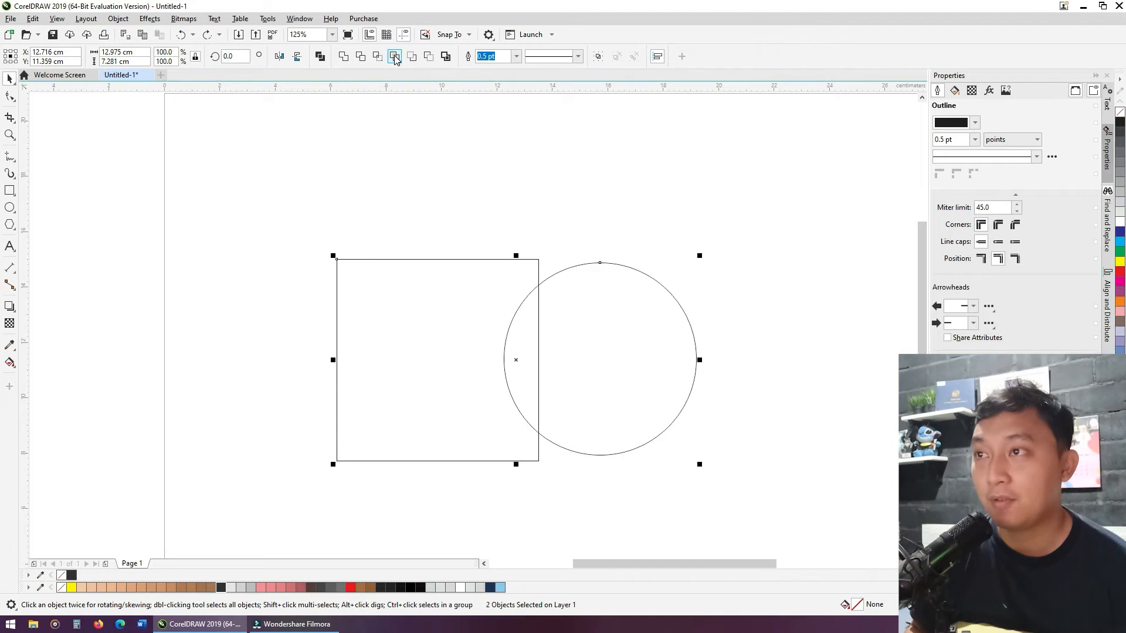
key("ctrl+z")
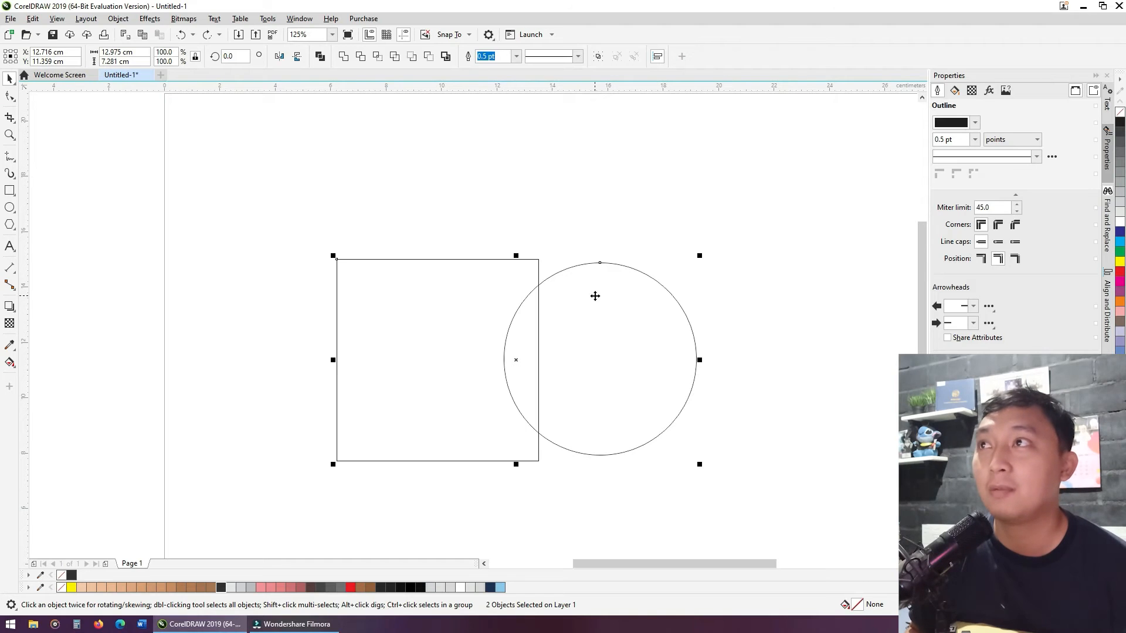
- Alternate between Front minus back and Back minus front on the two shapes, undo each result, and deselect them
left_click(412, 56)
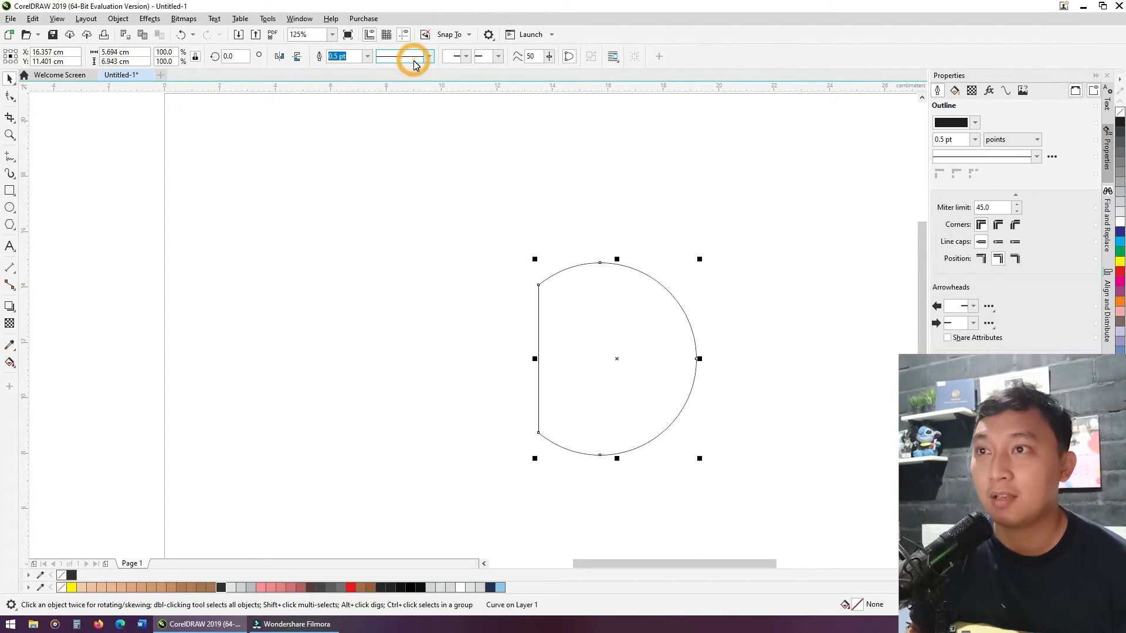
key("ctrl+z")
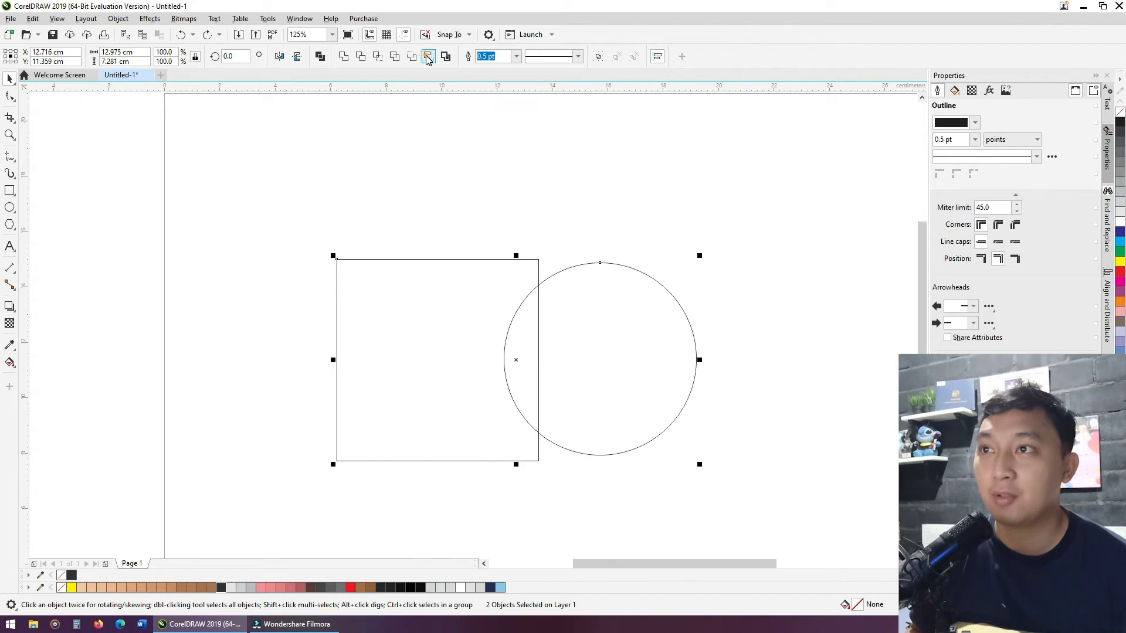
left_click(428, 57)
key("ctrl+z")
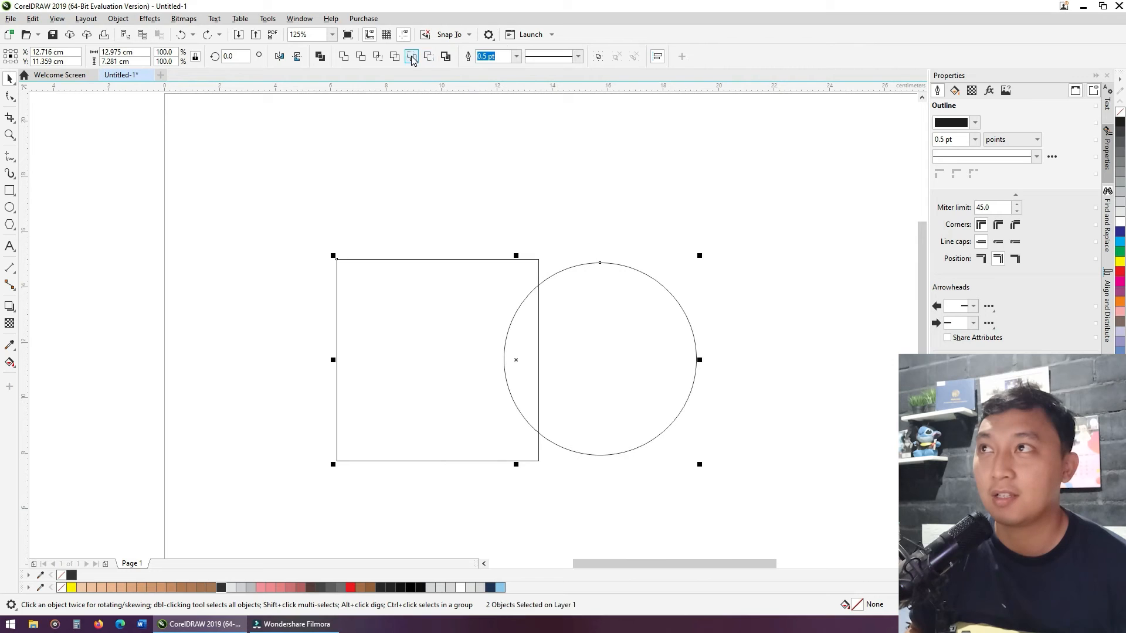
left_click(412, 57)
key("ctrl+z")
left_click(497, 145)
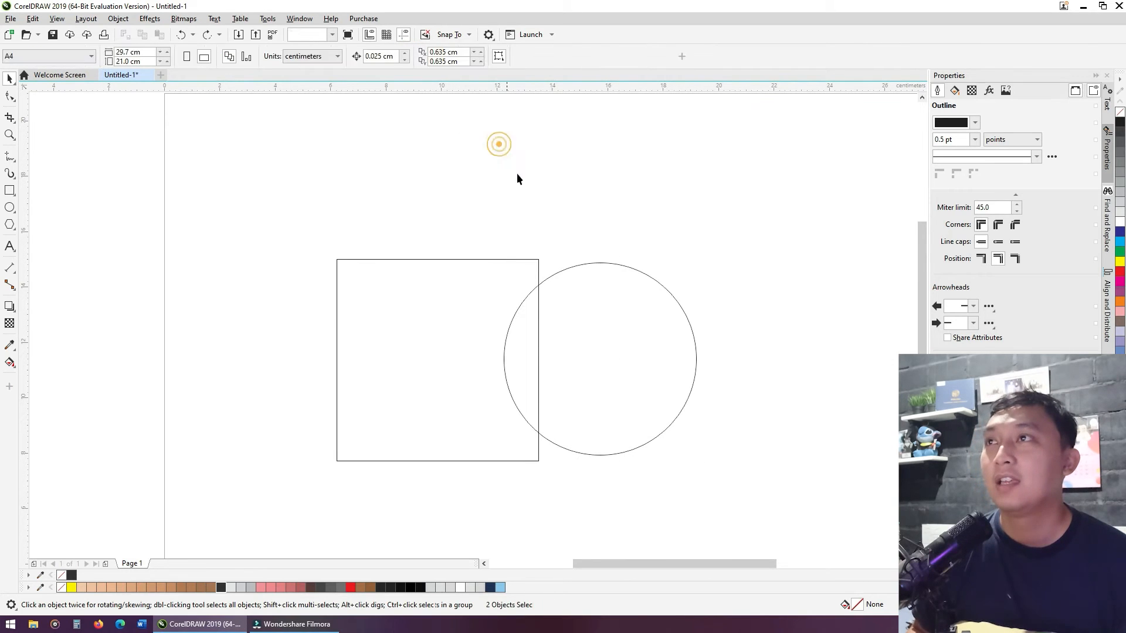
left_click(631, 328)
left_click(465, 324, "shift")
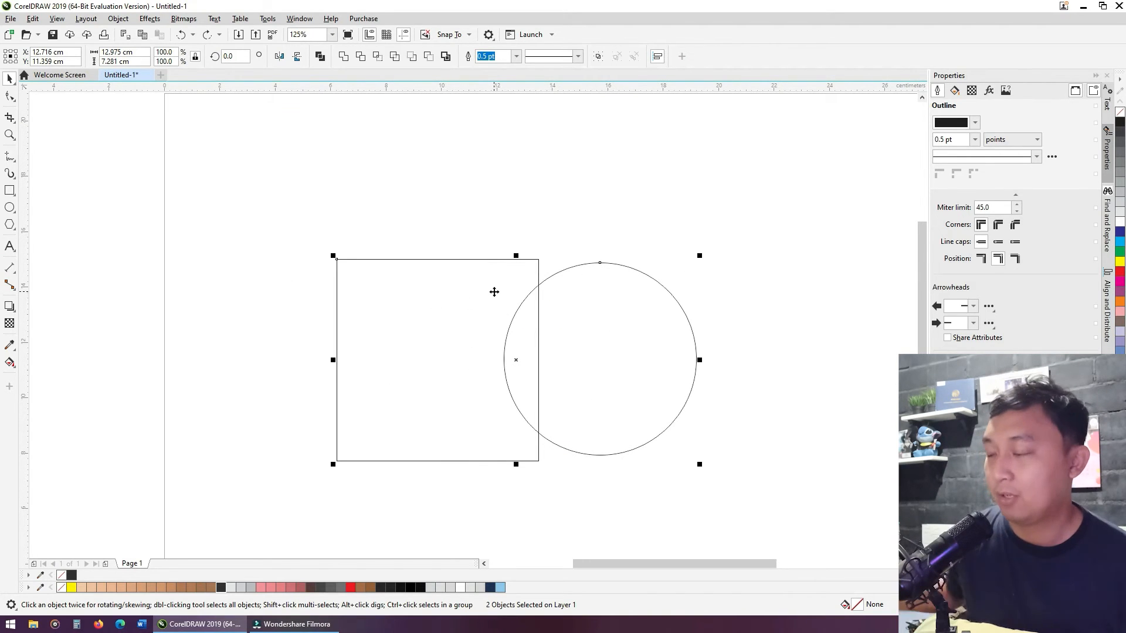
left_click(562, 184)
- Duplicate the square to about X 17.79, Y 6.32 cm and the circle to about X 11.80, Y 7.93 cm
scroll(521, 217, "down", 2)
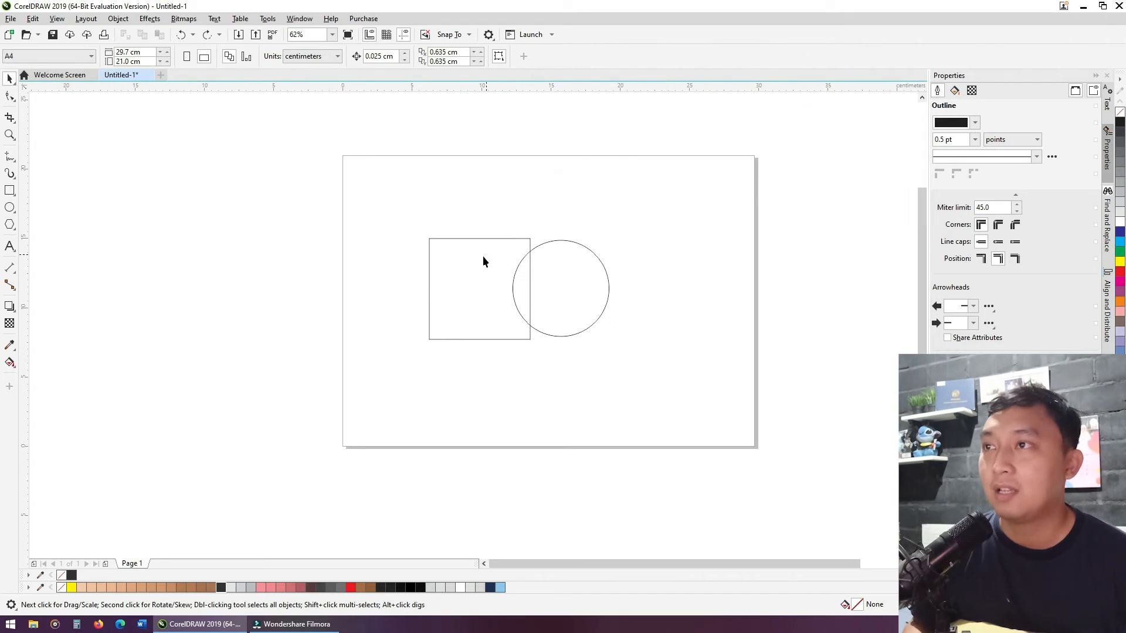
left_click(476, 264)
left_click_drag(476, 264, 584, 342)
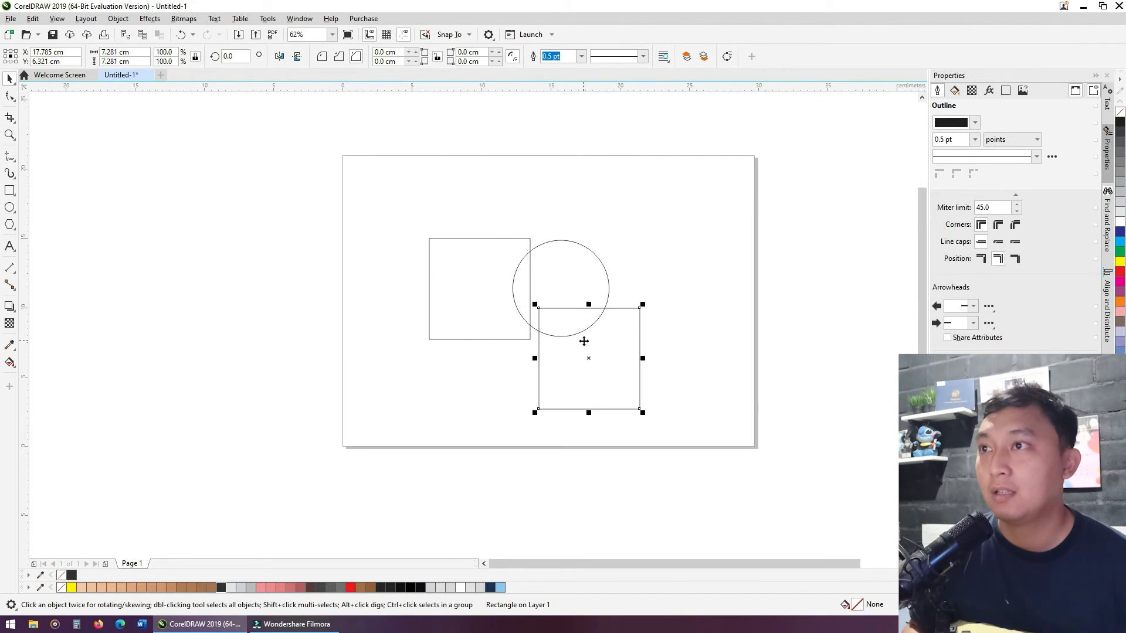
left_click(567, 282)
key("ctrl+d")
left_click_drag(588, 254, 525, 310)
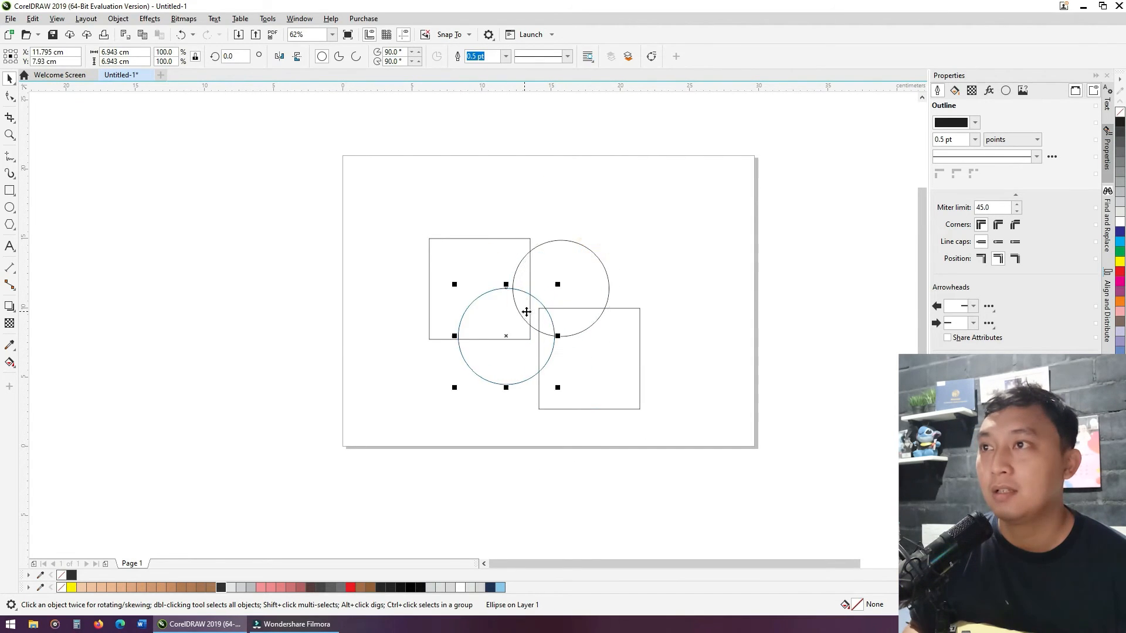
- Duplicate all four shapes up and to the right, and move all eight together to about X 14.57, Y 10.91 cm
left_click_drag(681, 444, 389, 184)
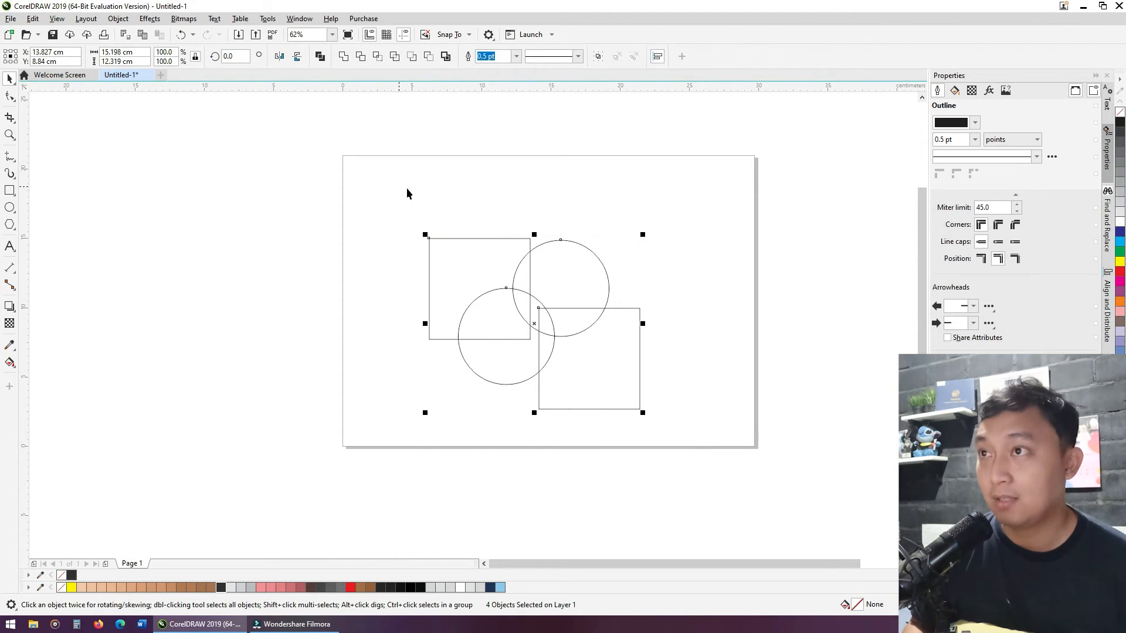
left_click_drag(519, 282, 563, 199)
left_click_drag(382, 455, 791, 105)
left_click_drag(626, 225, 615, 239)
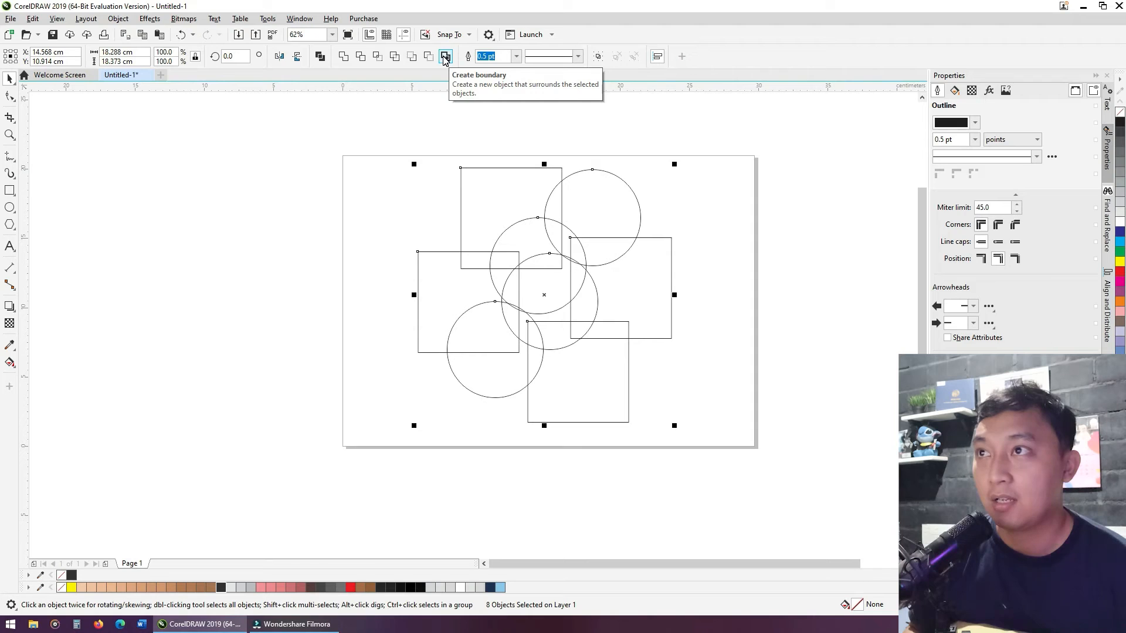
- Select several of the outer squares and circles one at a time to examine the arrangement's outer edge
left_click(461, 139)
left_click(621, 203)
left_click(515, 192)
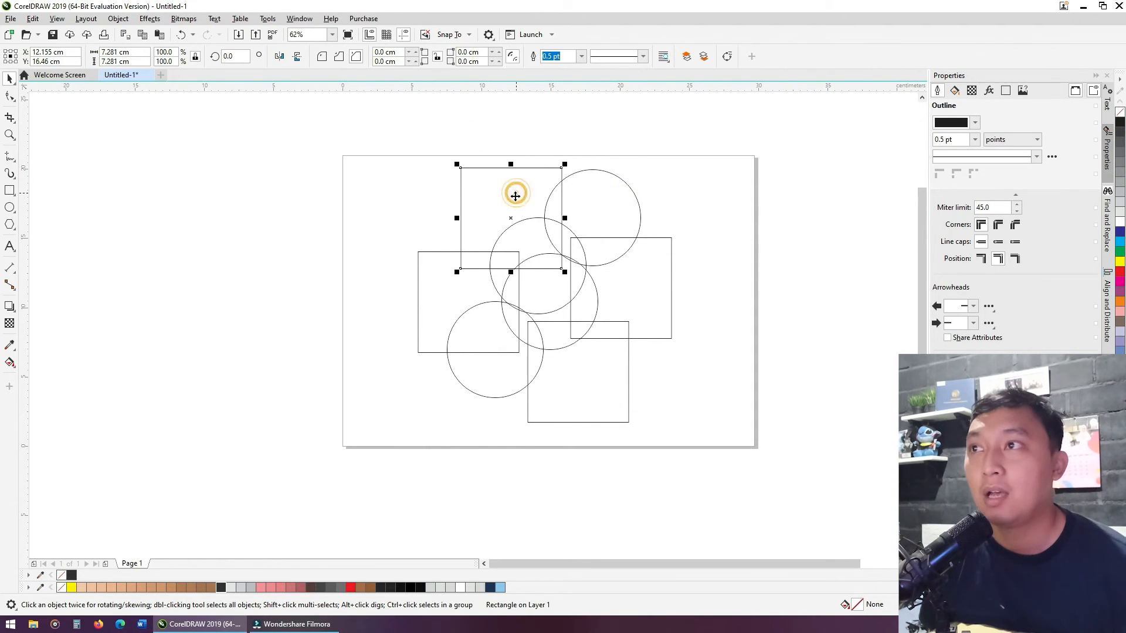
left_click(450, 284)
left_click(518, 381)
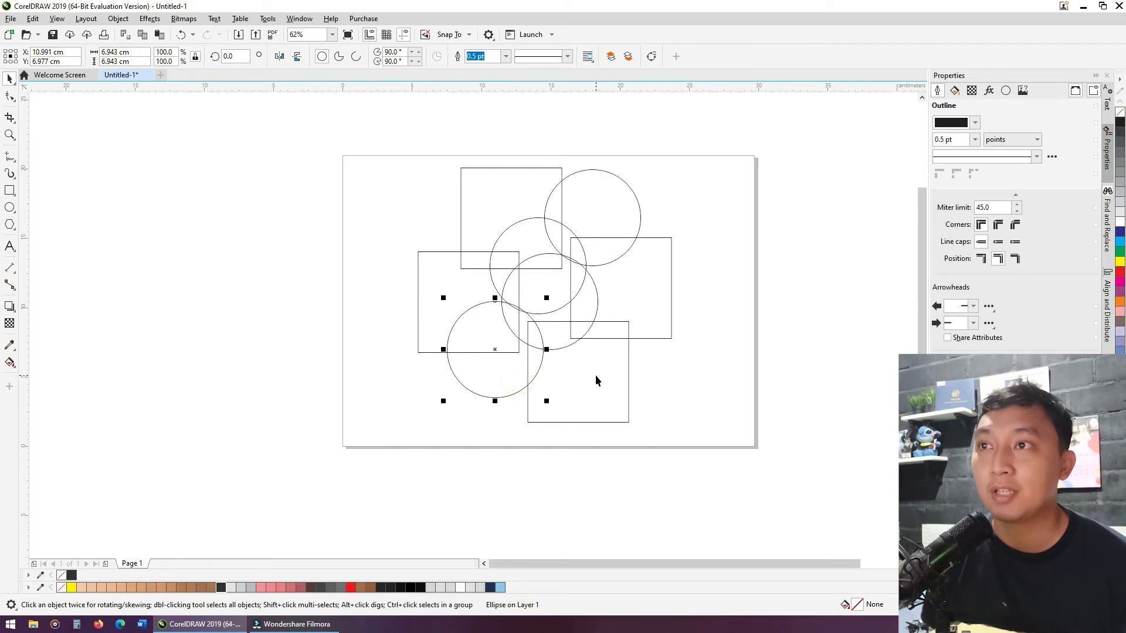
left_click(596, 375)
left_click(660, 296)
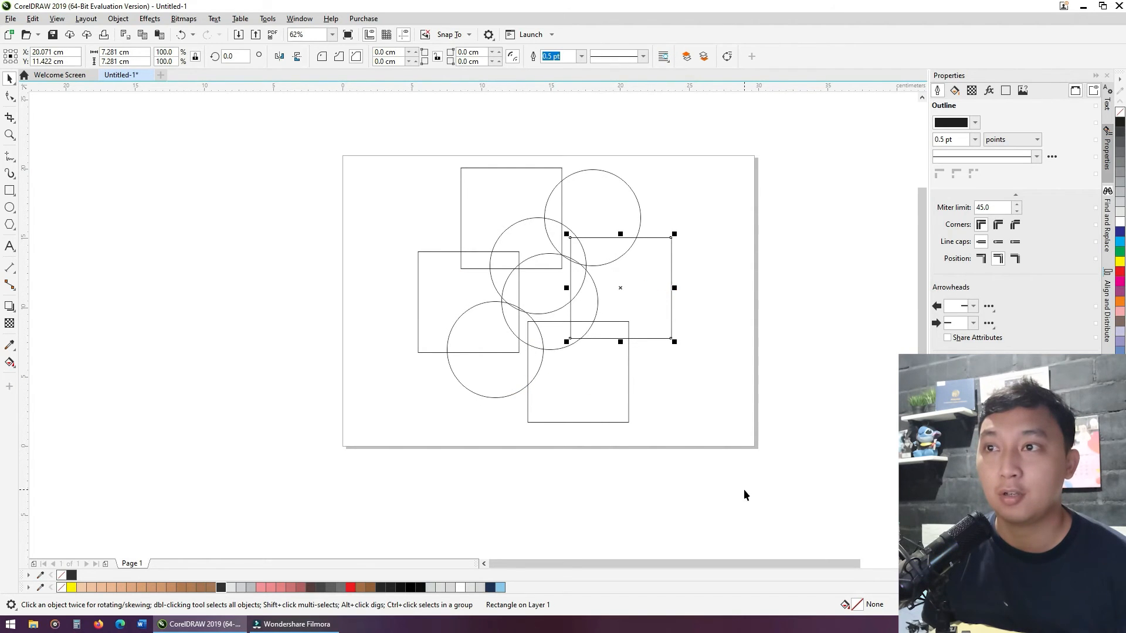
- Select all eight shapes, create a boundary around them, move it to about X -5.48, Y 10.36 cm, and deselect it
left_click_drag(790, 483, 357, 128)
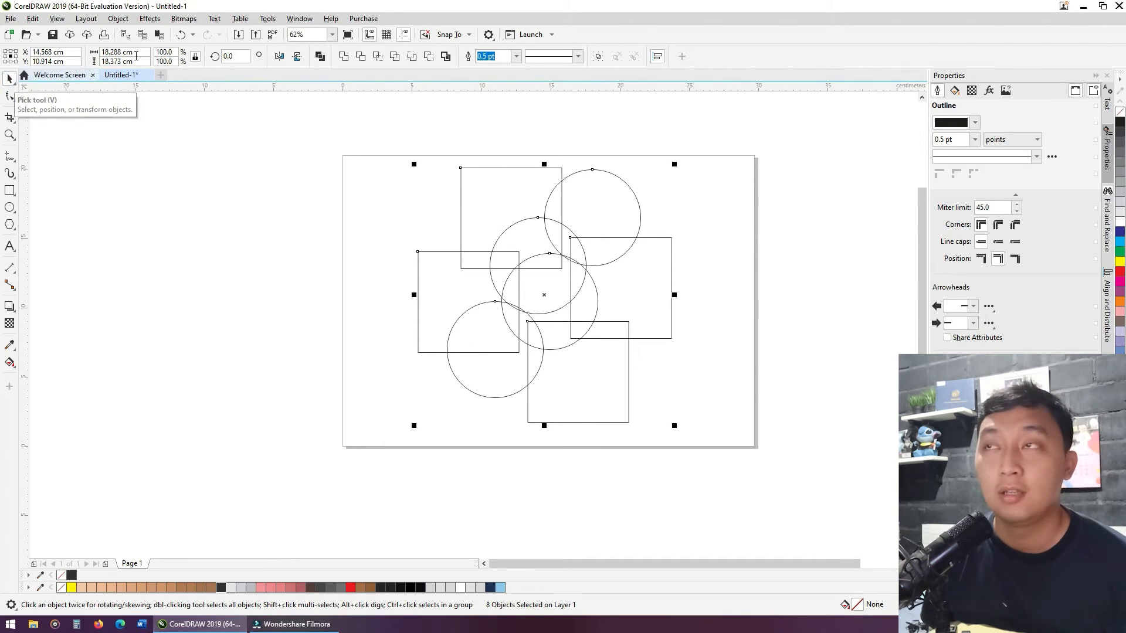
left_click(446, 56)
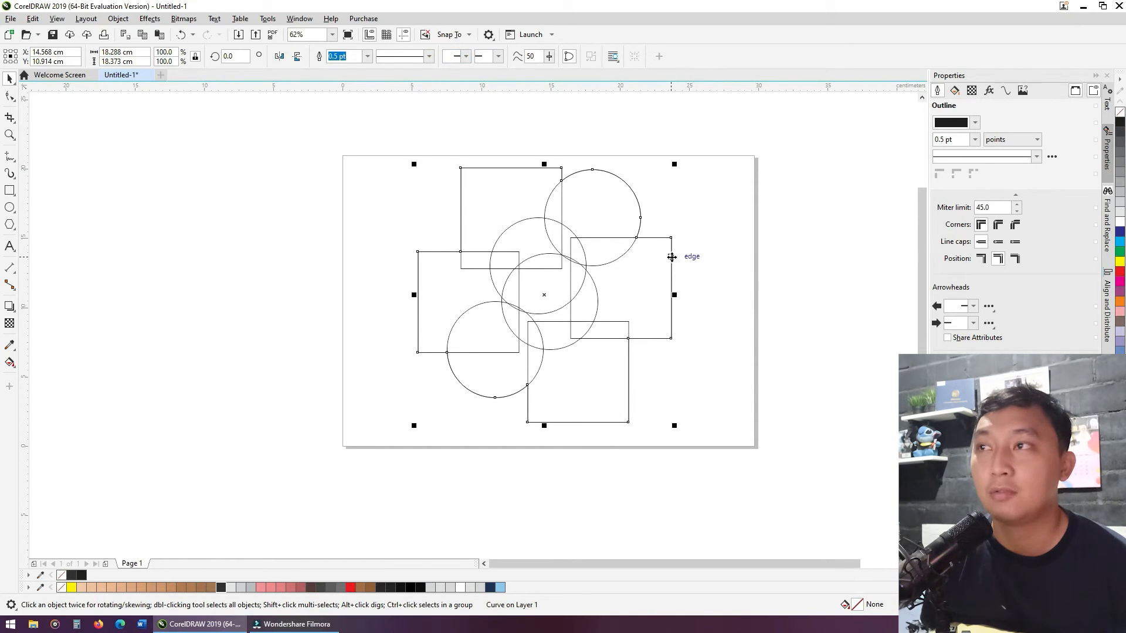
left_click_drag(670, 258, 393, 272)
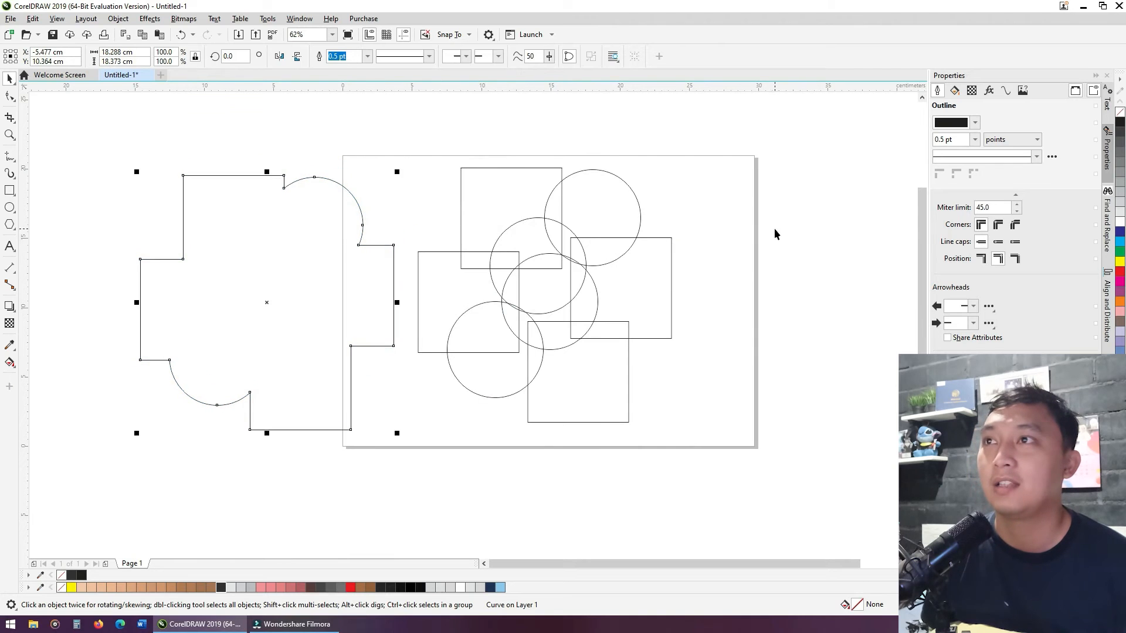
left_click(771, 216)
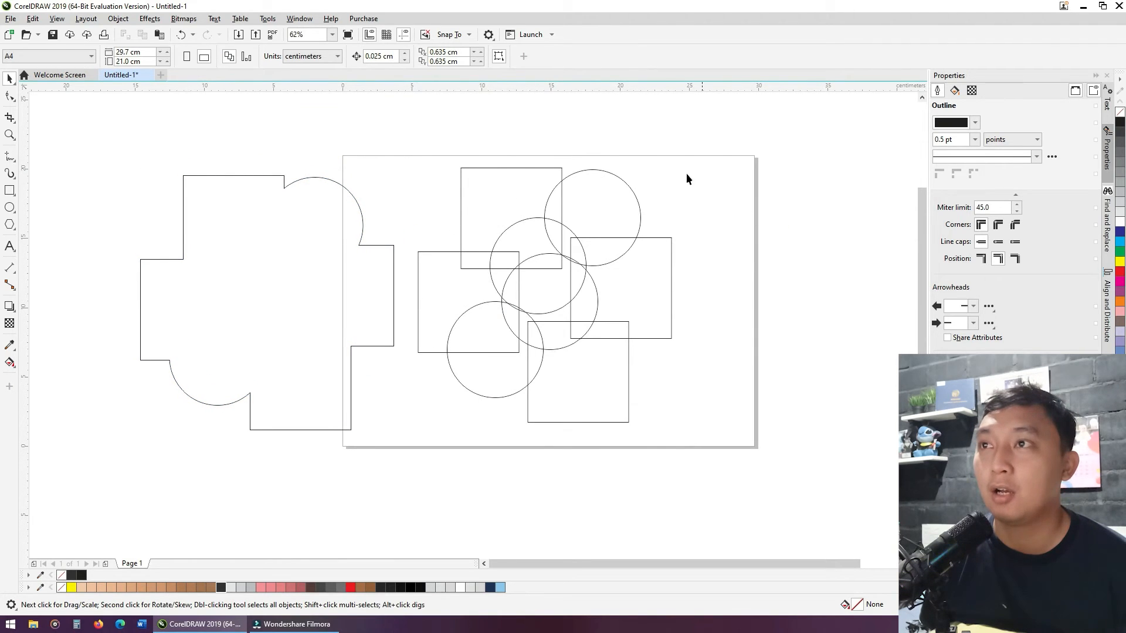